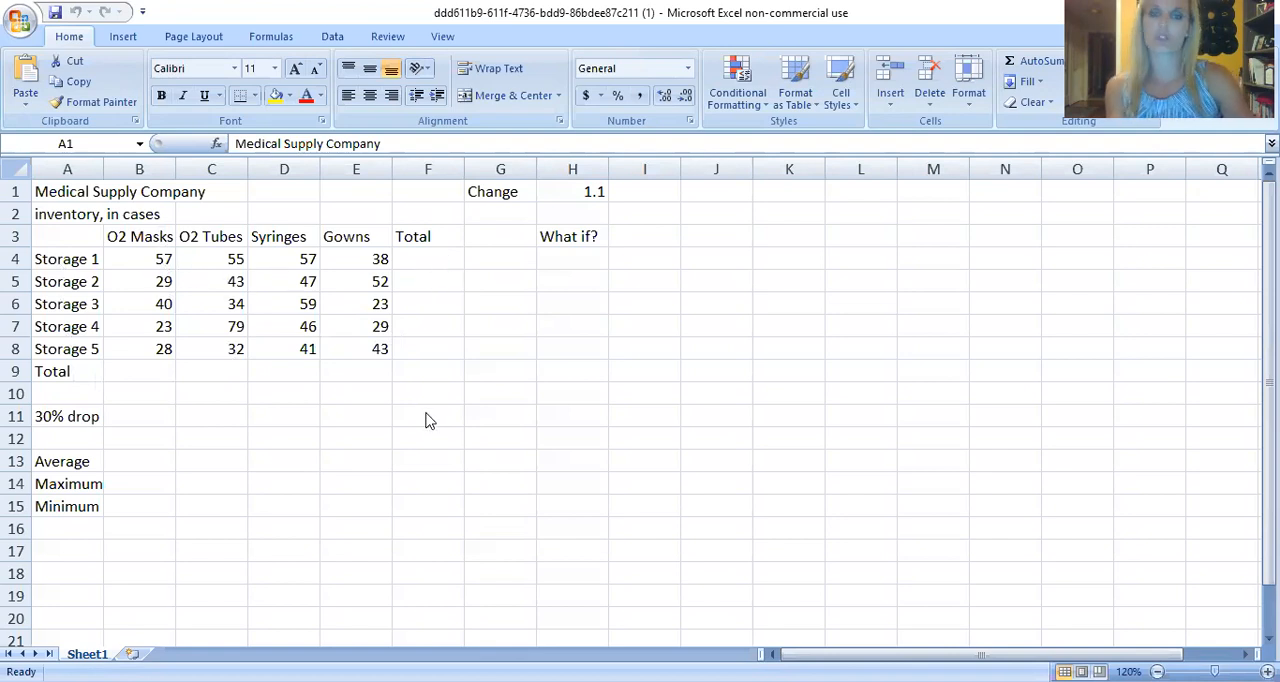
Sum B4:E4 in the Storage 1 Total cell F4 and fill the formula down through F8.
click(437, 265)
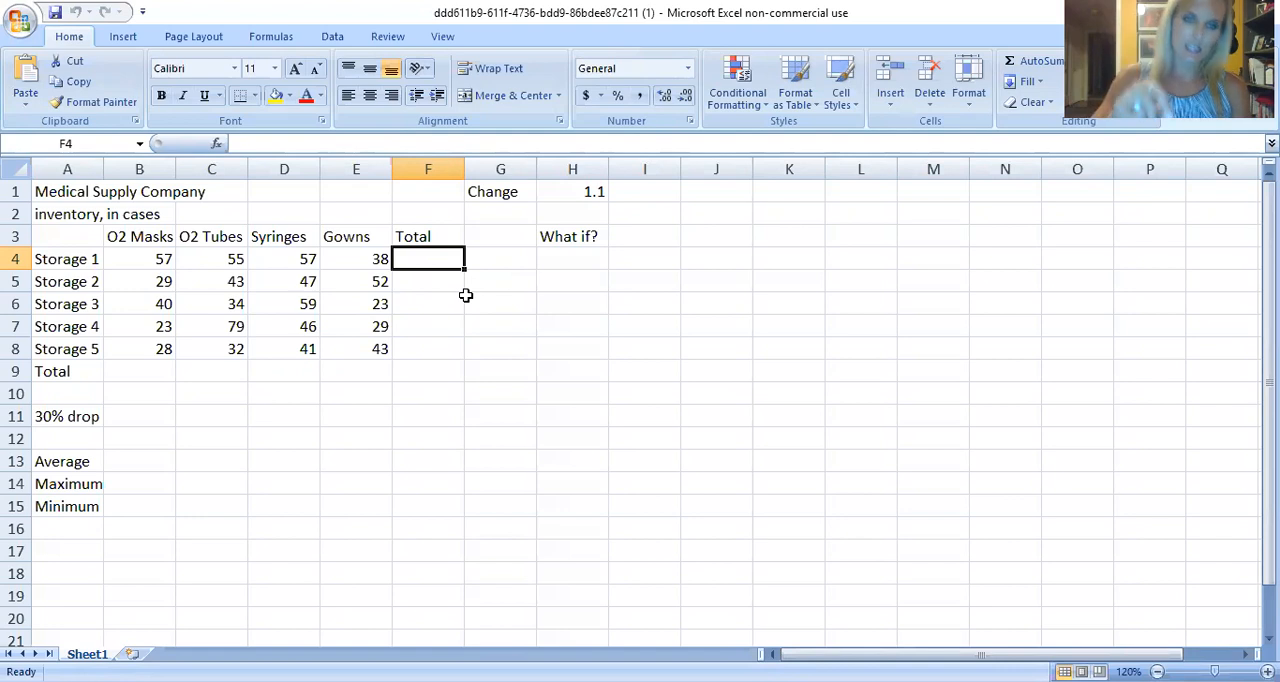
click(161, 258)
click(213, 255)
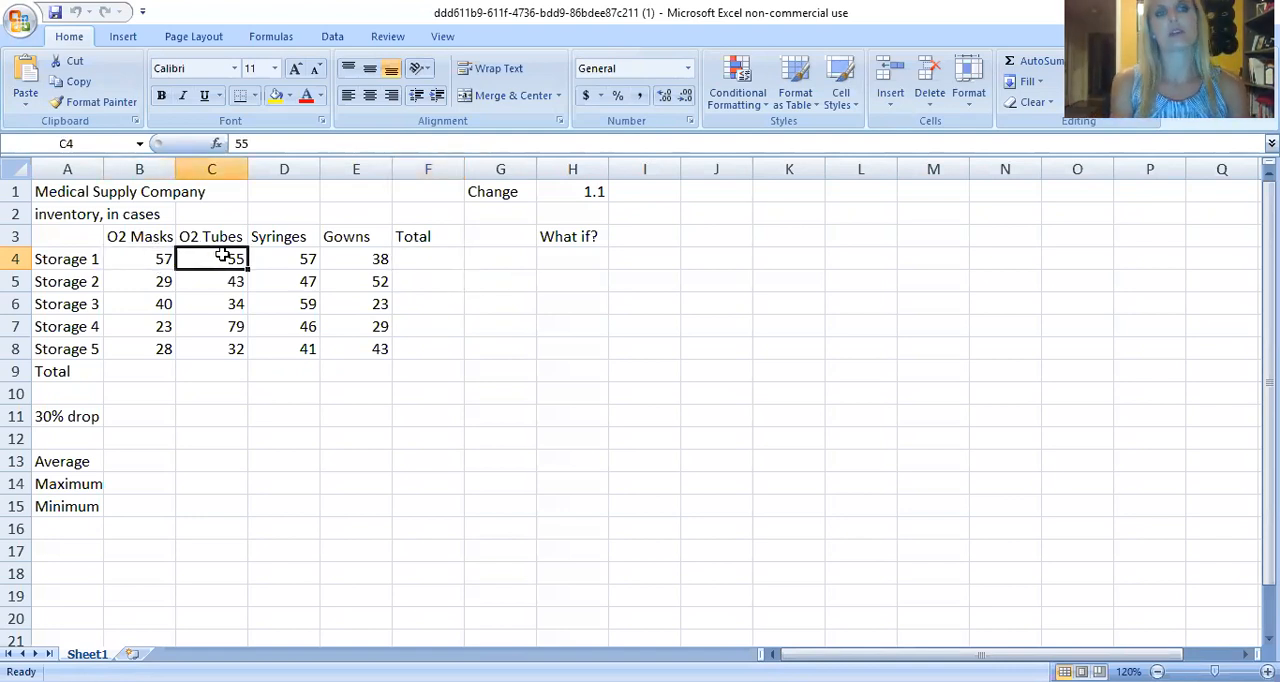
click(293, 262)
click(352, 266)
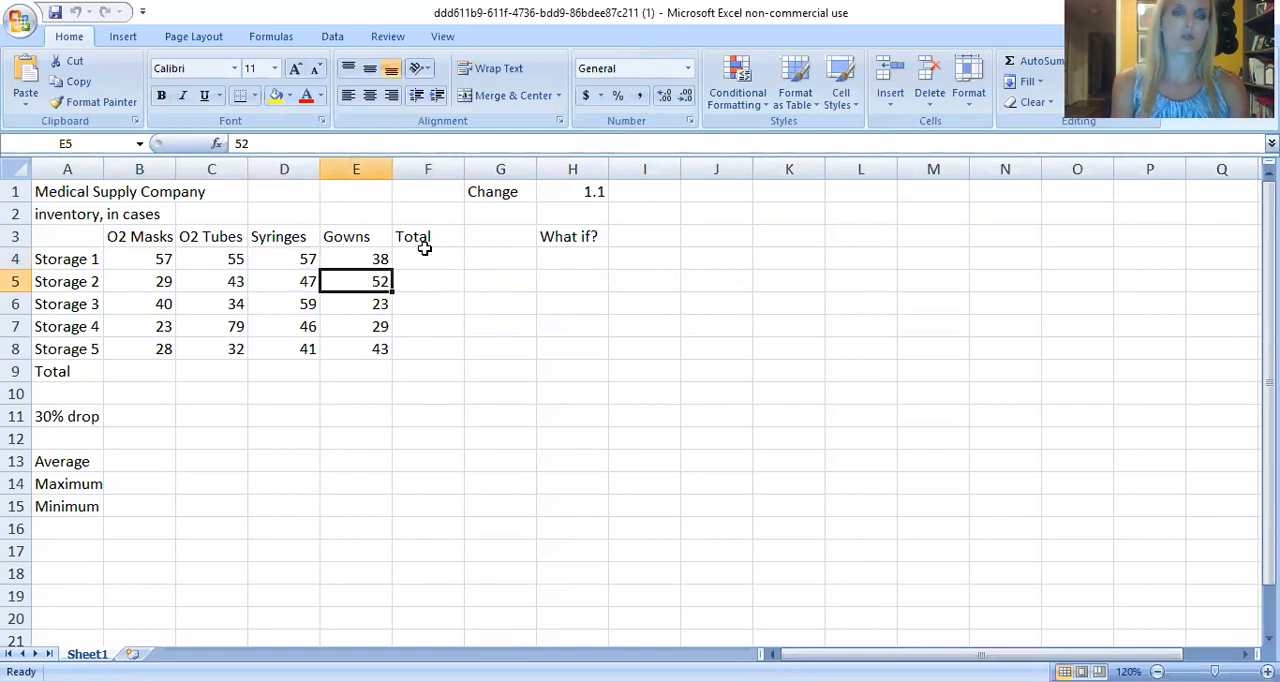
click(413, 260)
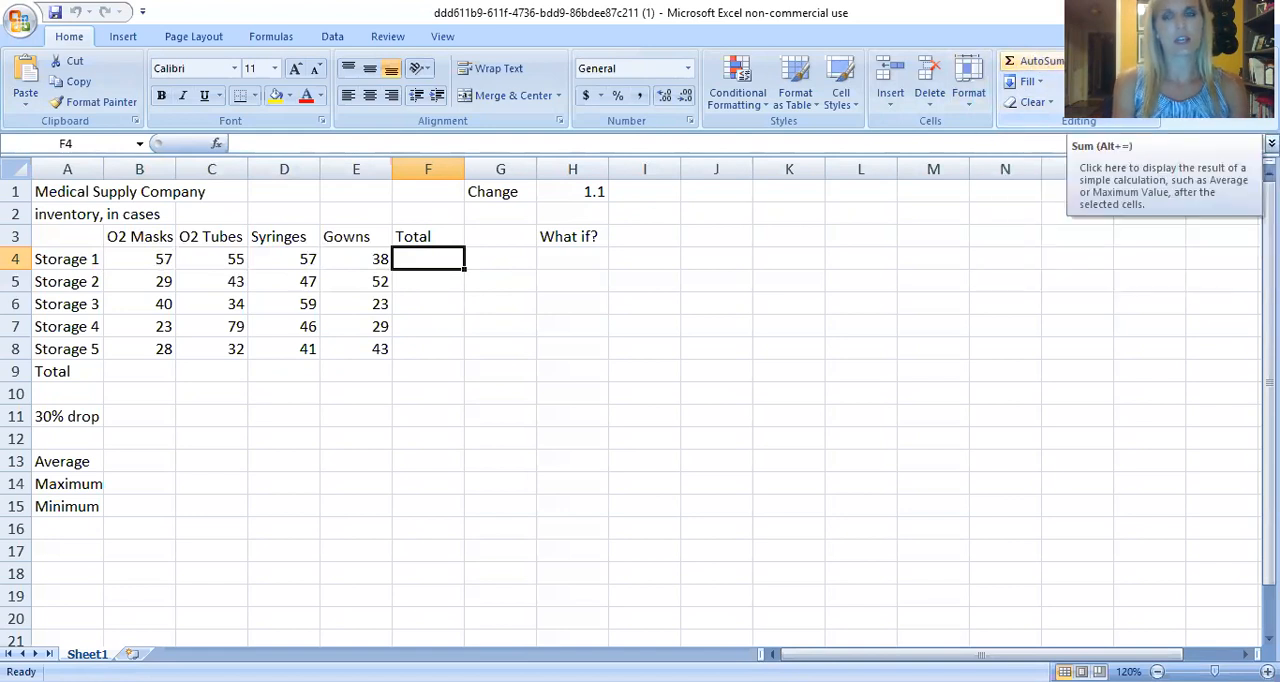
click(1036, 66)
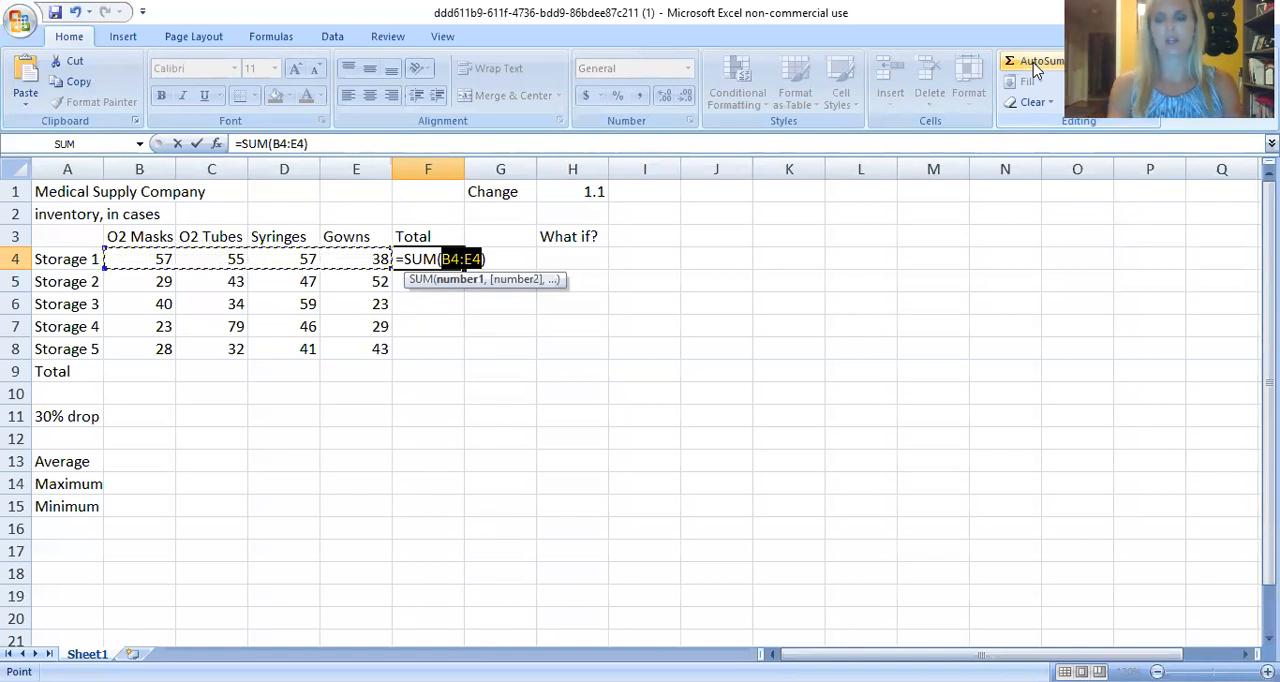
key(Return)
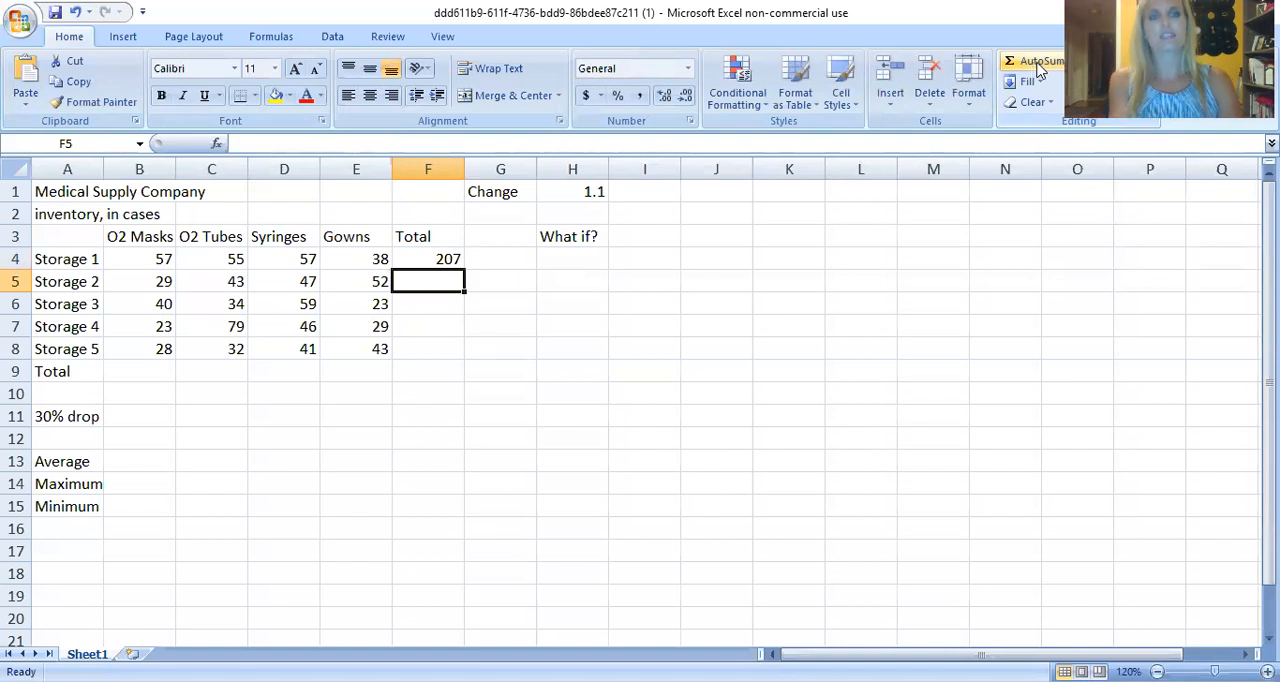
click(442, 259)
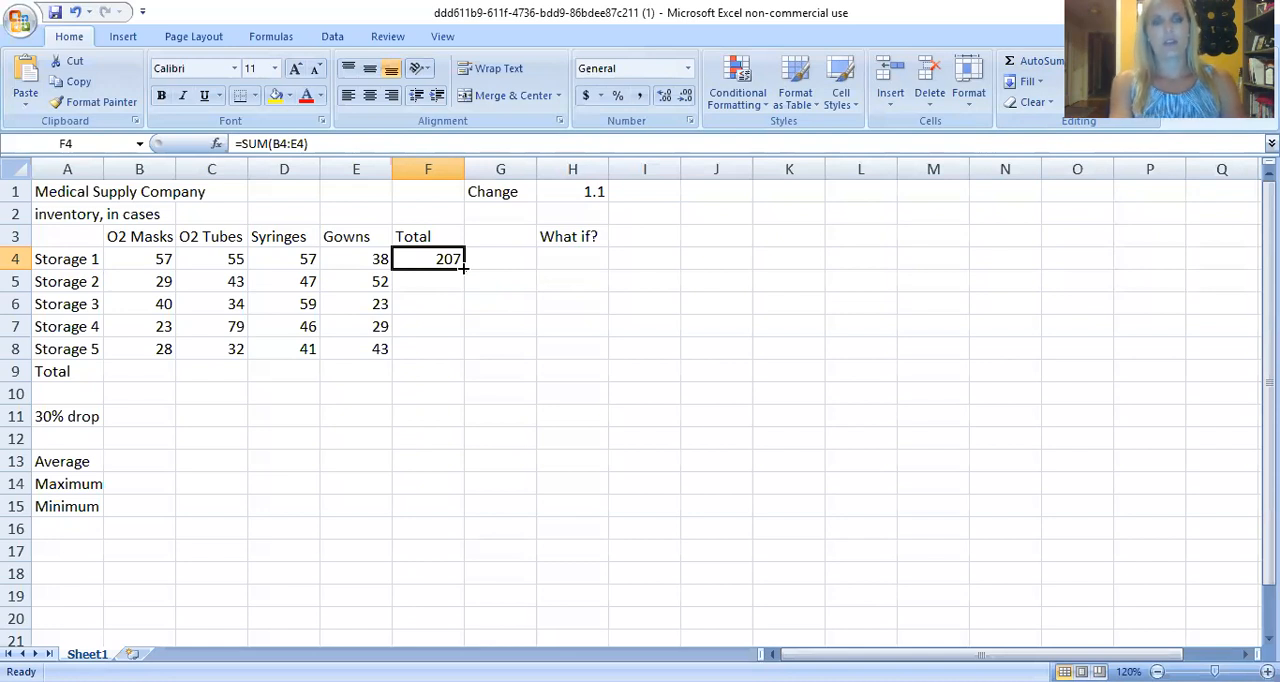
drag(463, 268, 458, 352)
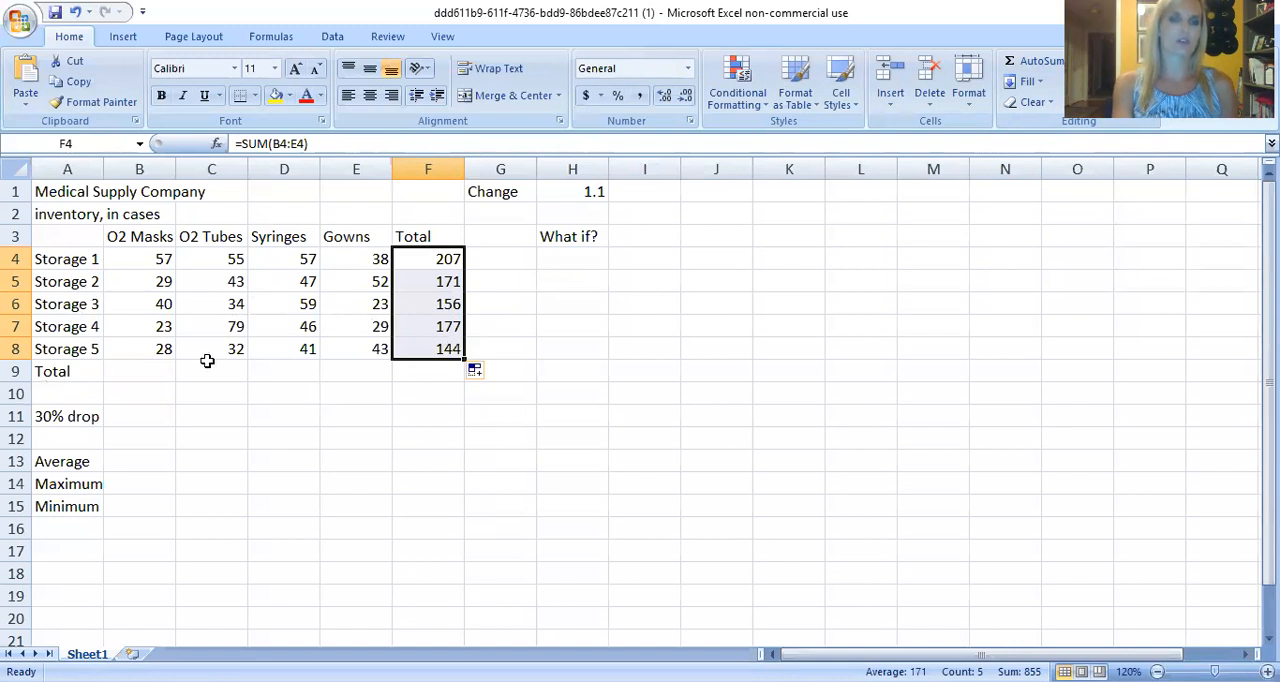
Sum the O2 Masks cases B4:B8 in B9 and fill the formula across the Total row through E9.
click(152, 365)
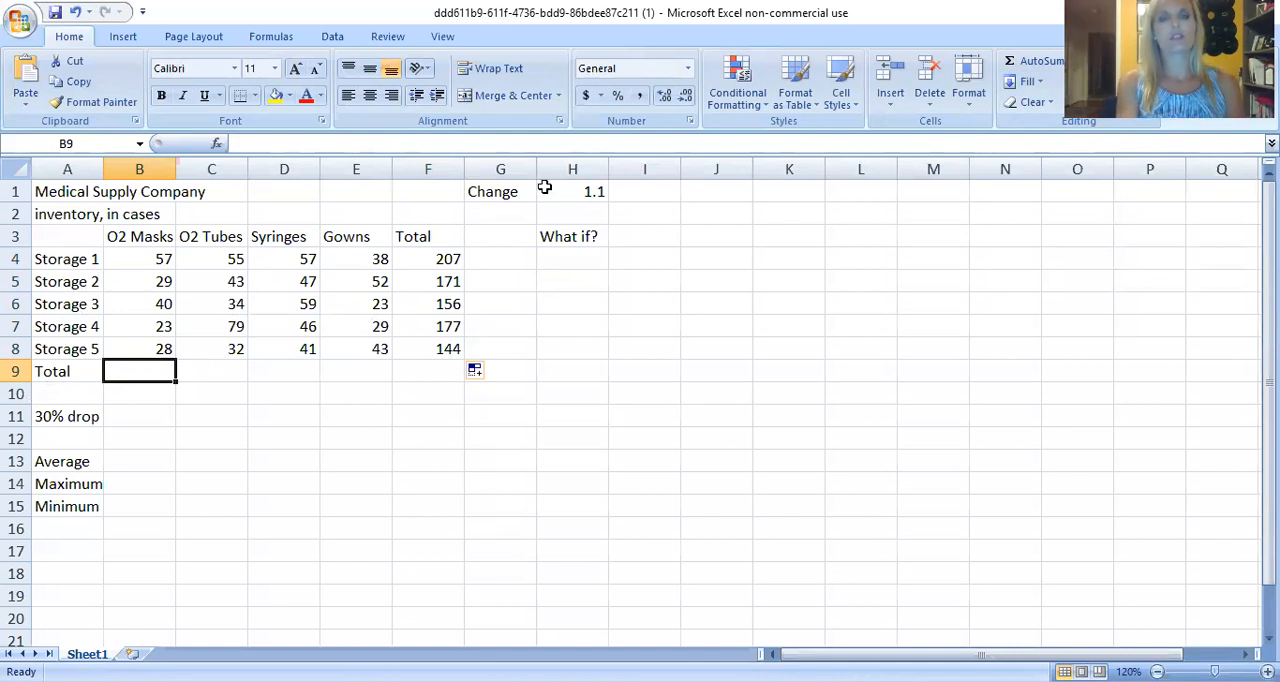
click(1040, 61)
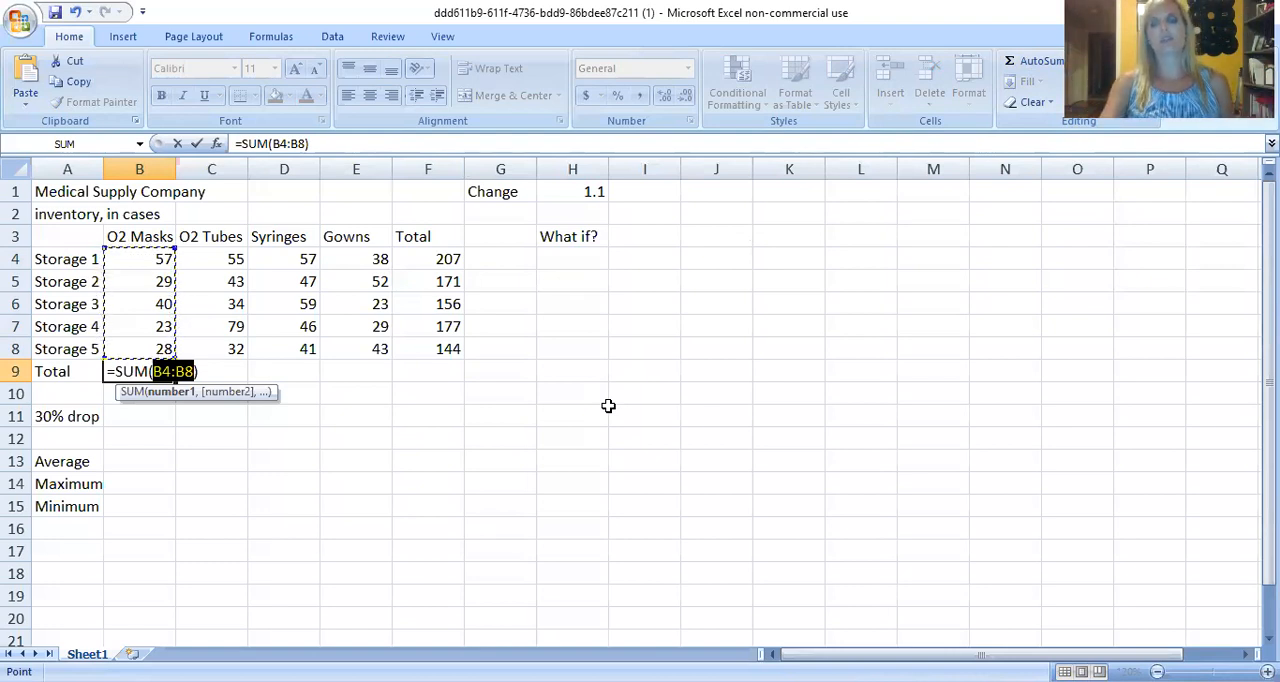
key(Return)
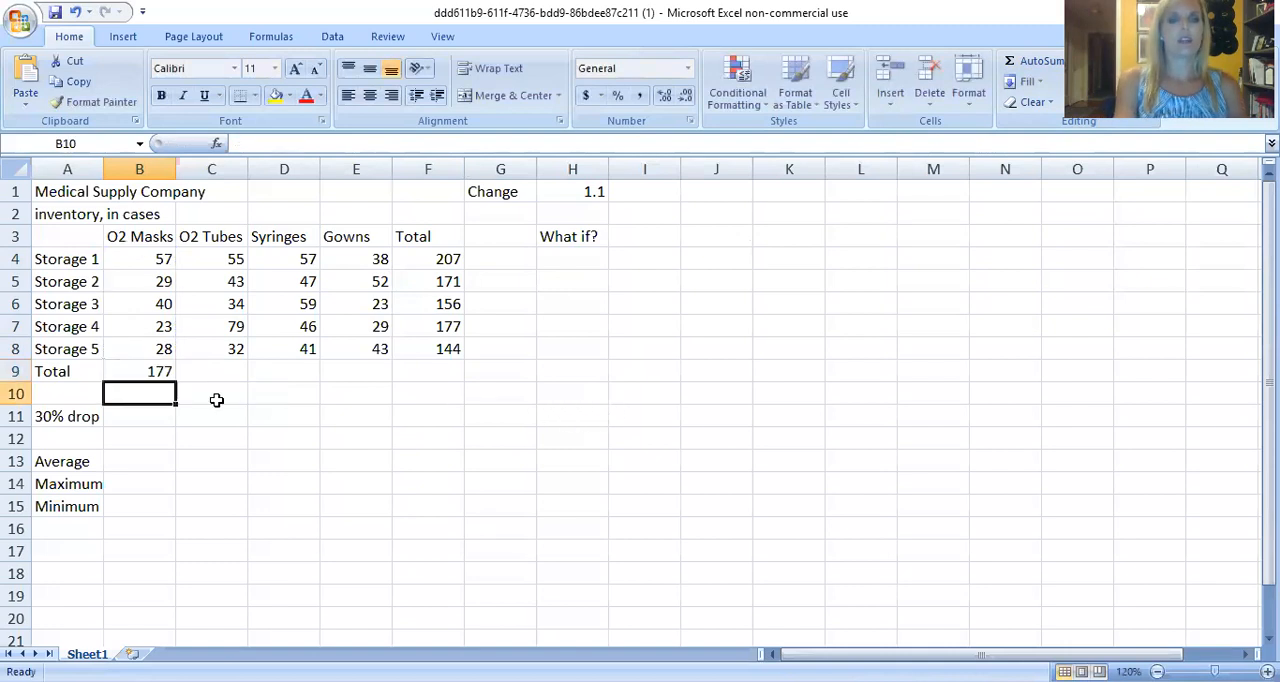
click(161, 367)
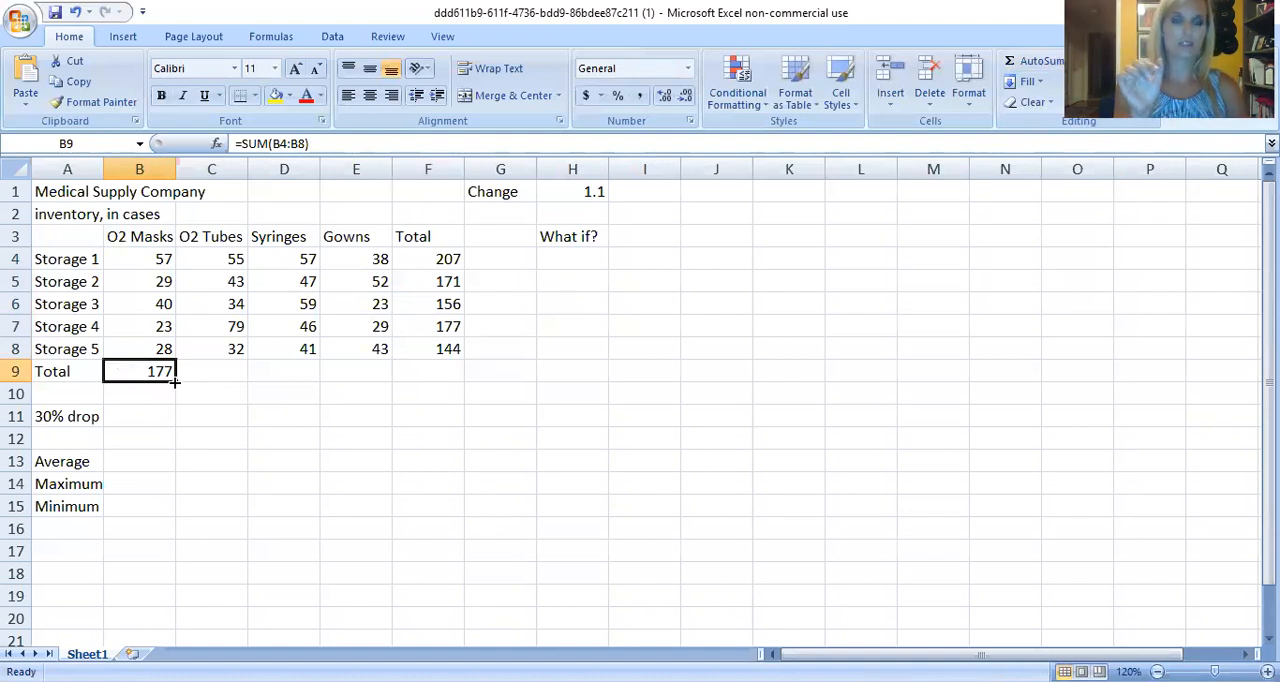
drag(174, 381, 371, 380)
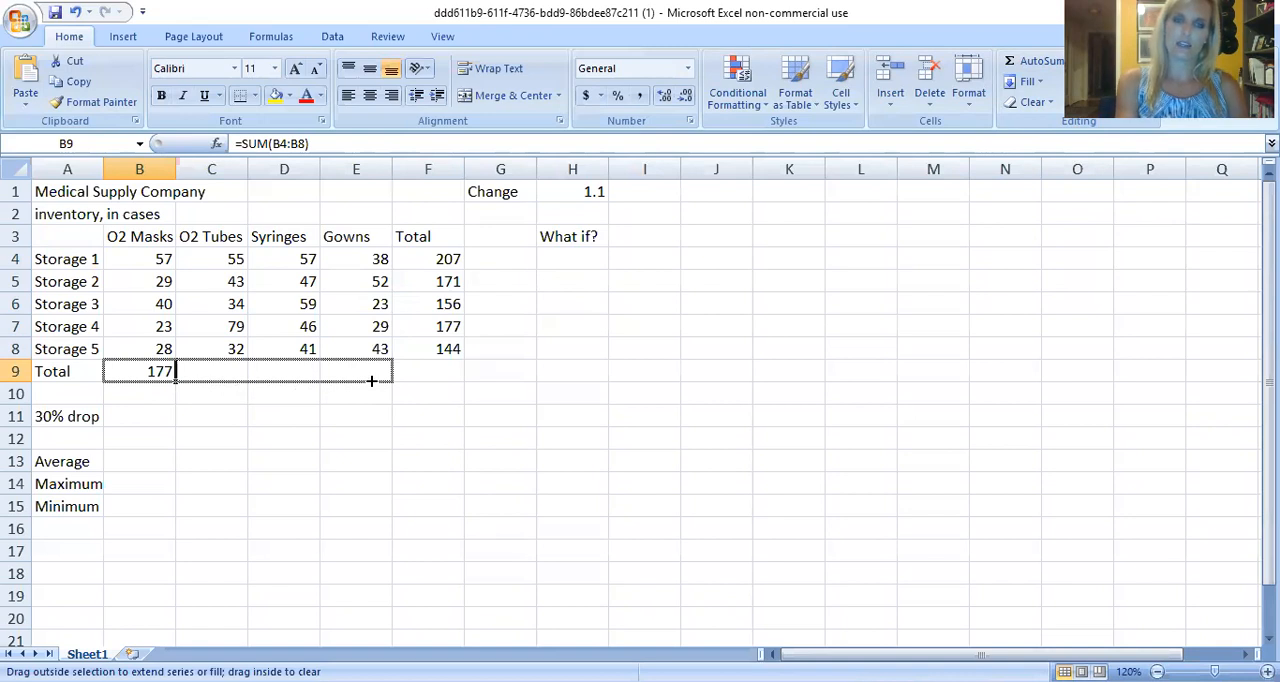
drag(371, 380, 371, 382)
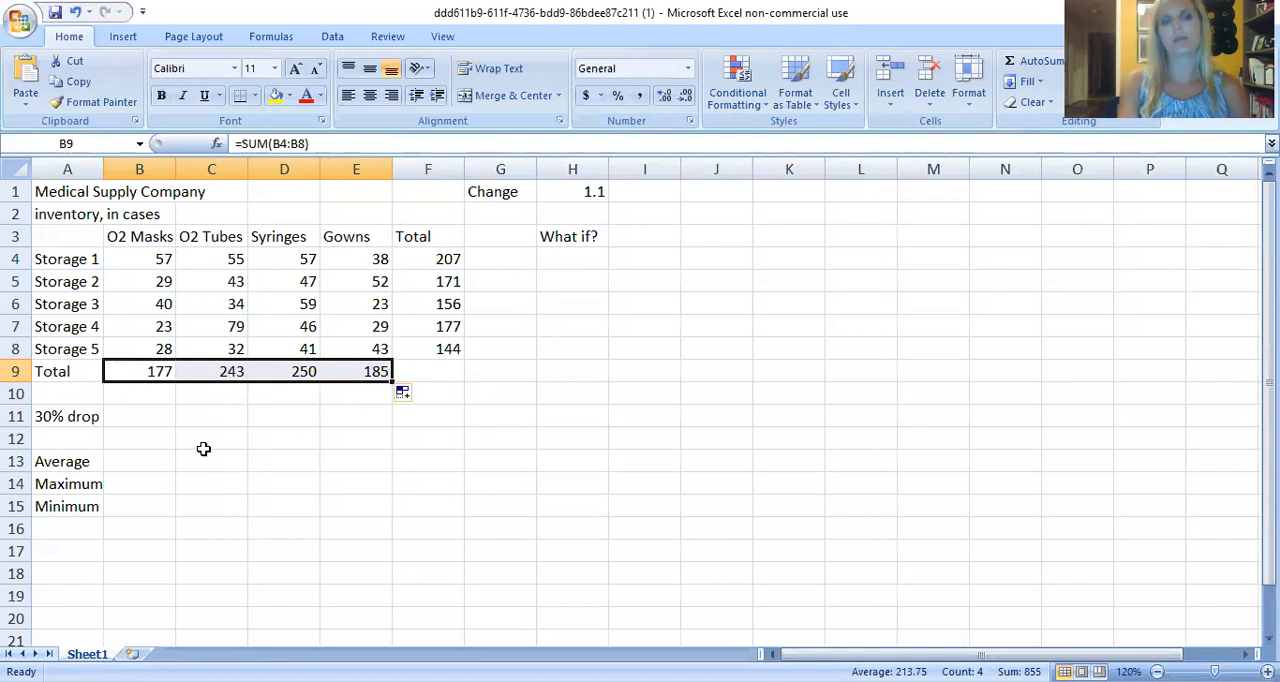
Enter the formula =B9-(B9*.3) in B11 to calculate the 30% drop for O2 Masks.
click(138, 423)
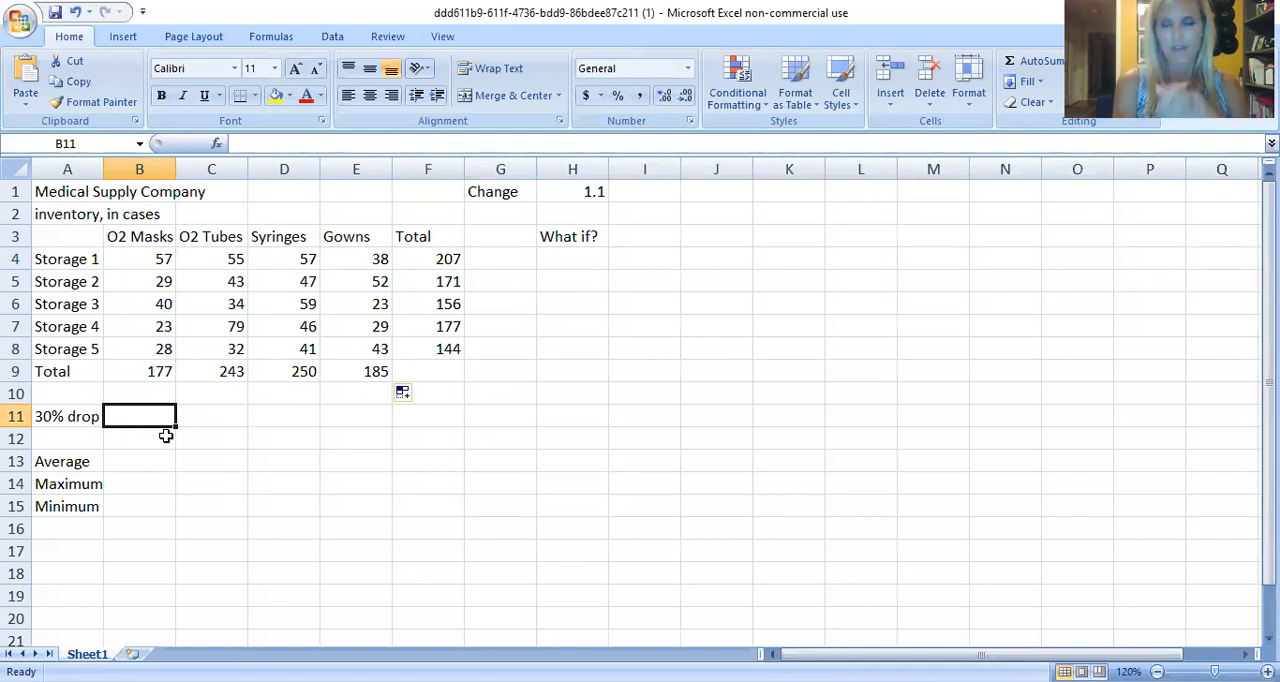
text(=)
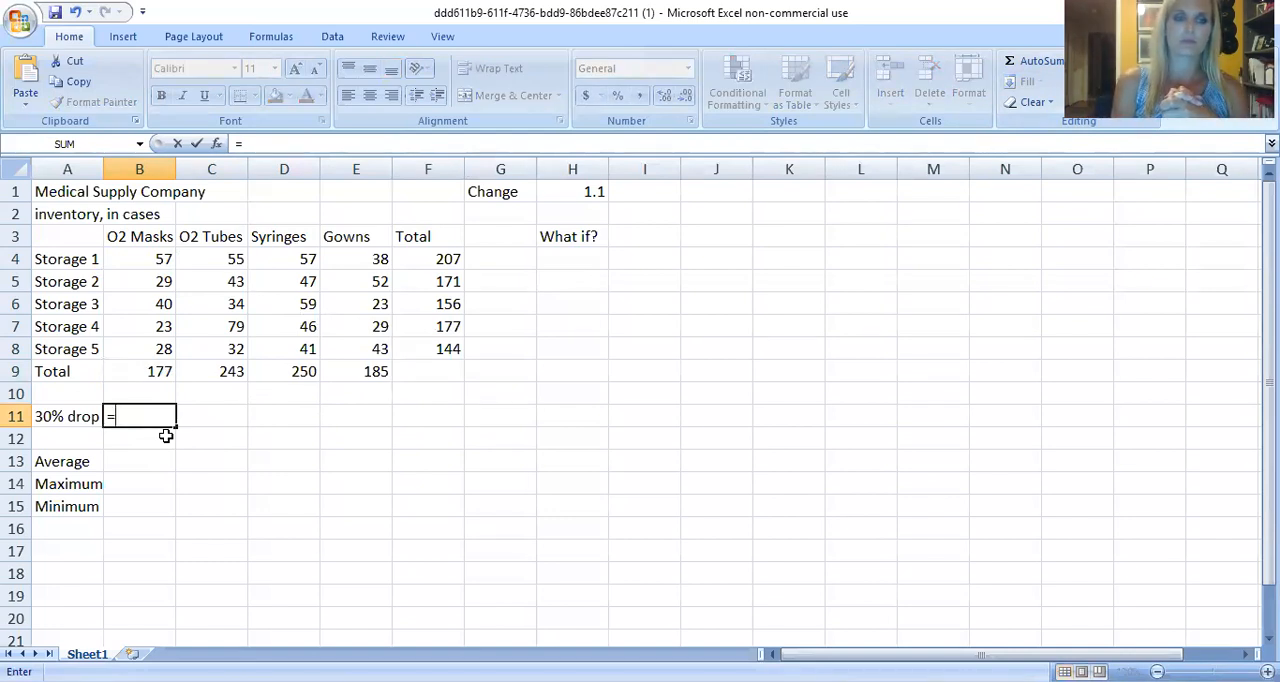
click(150, 372)
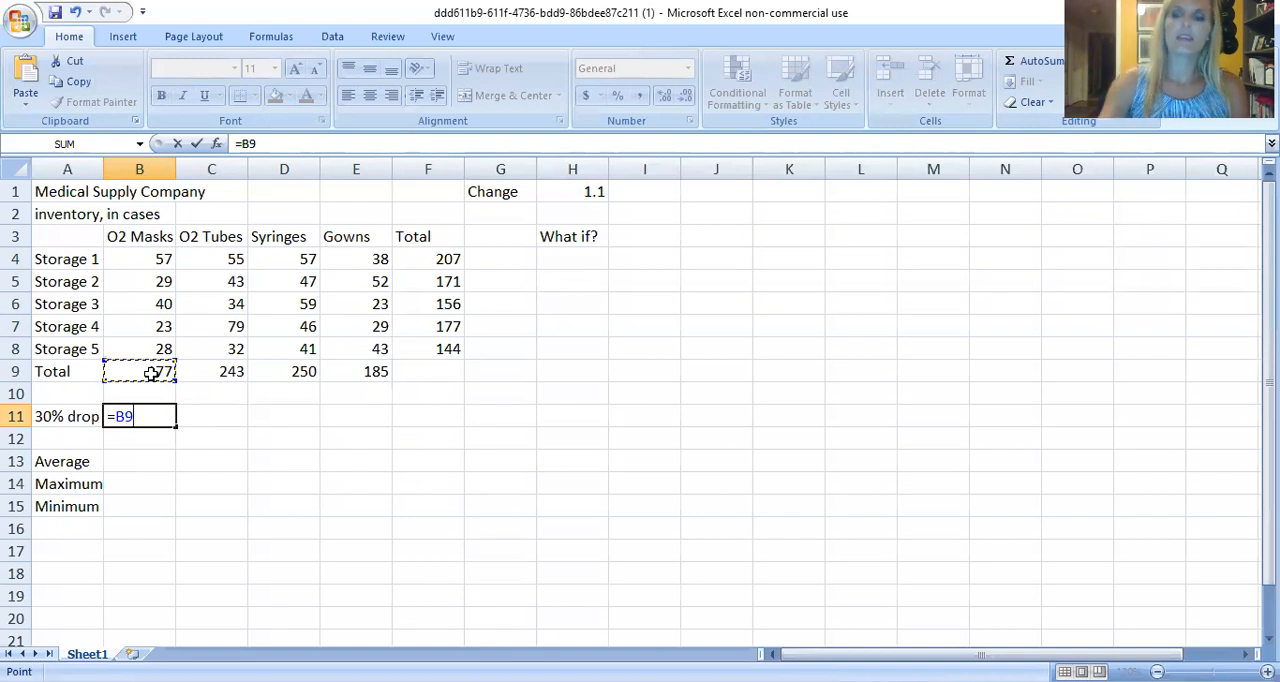
text(-)
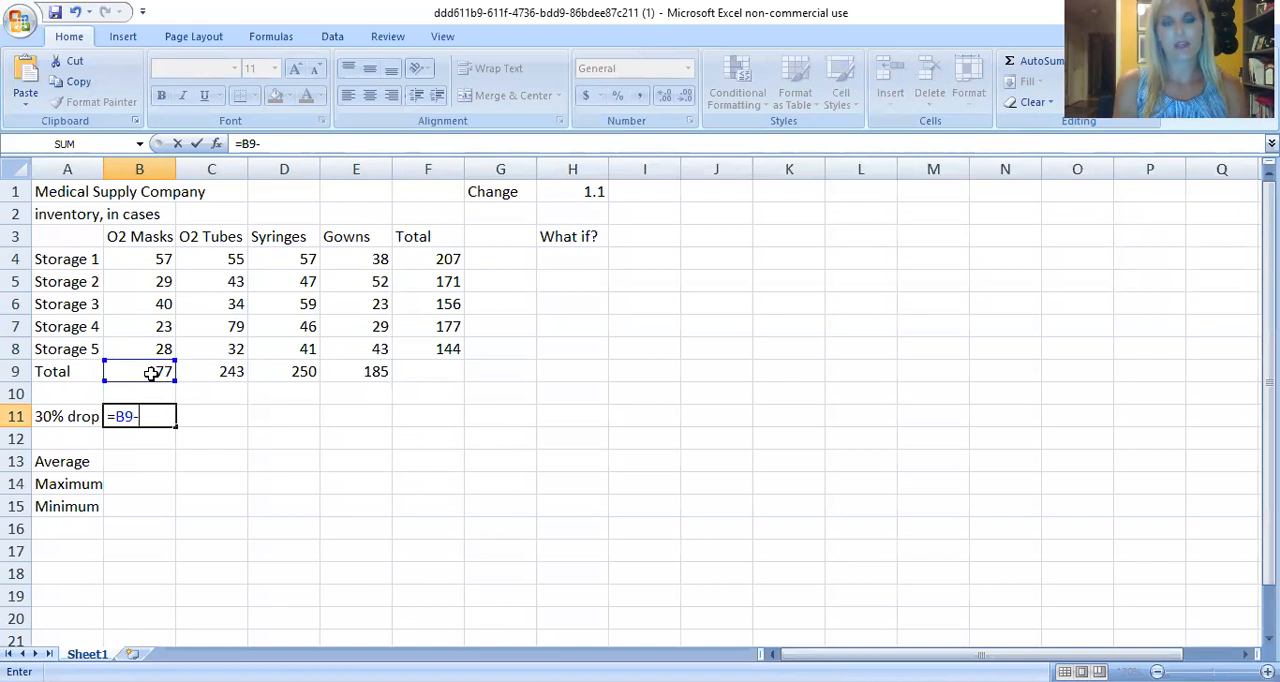
text(()
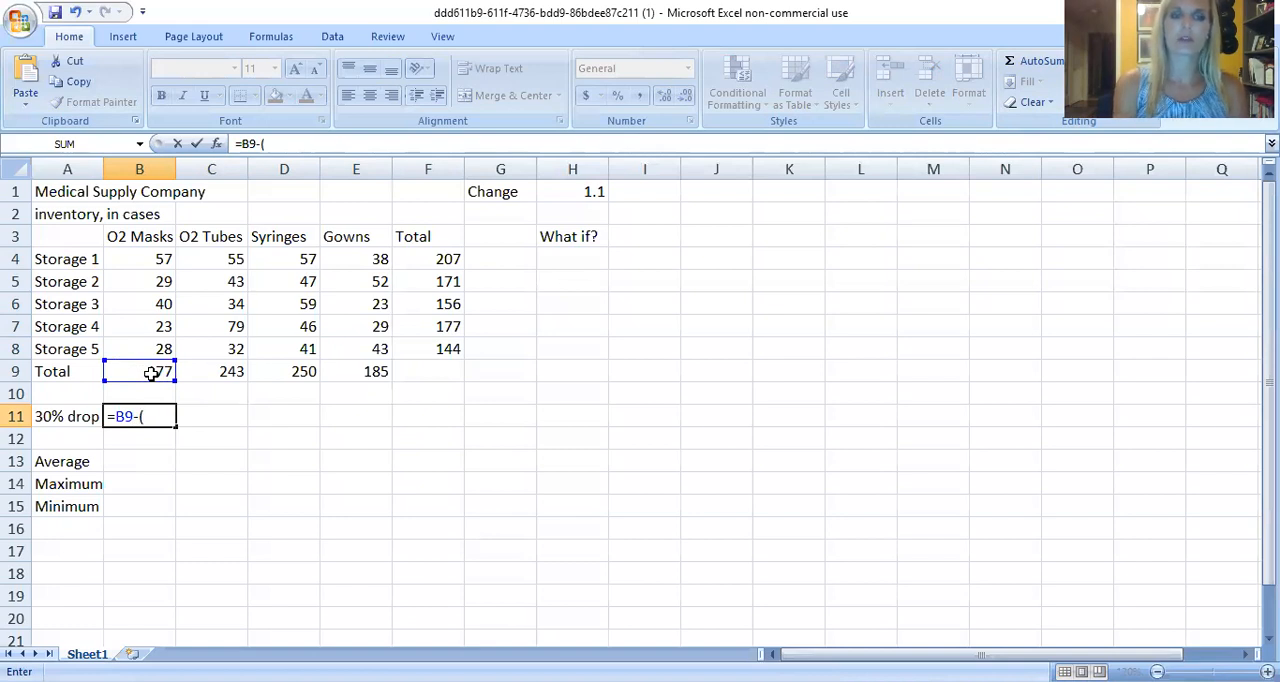
click(150, 373)
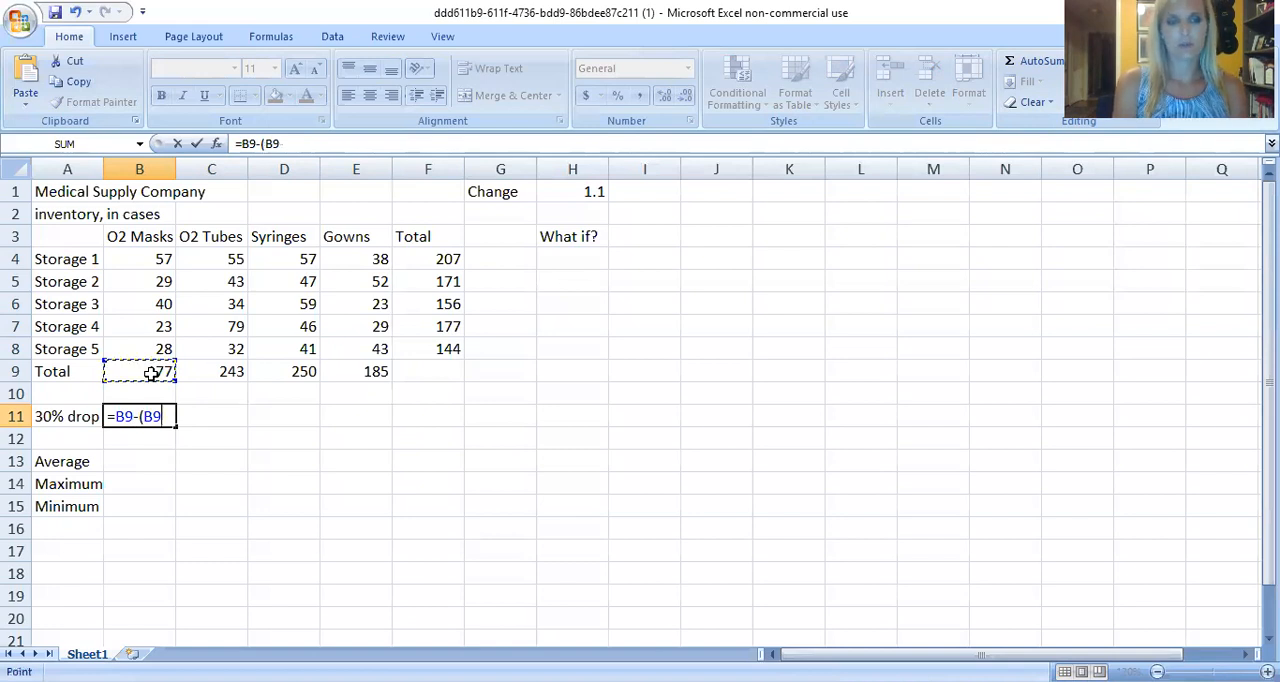
text(*.3)
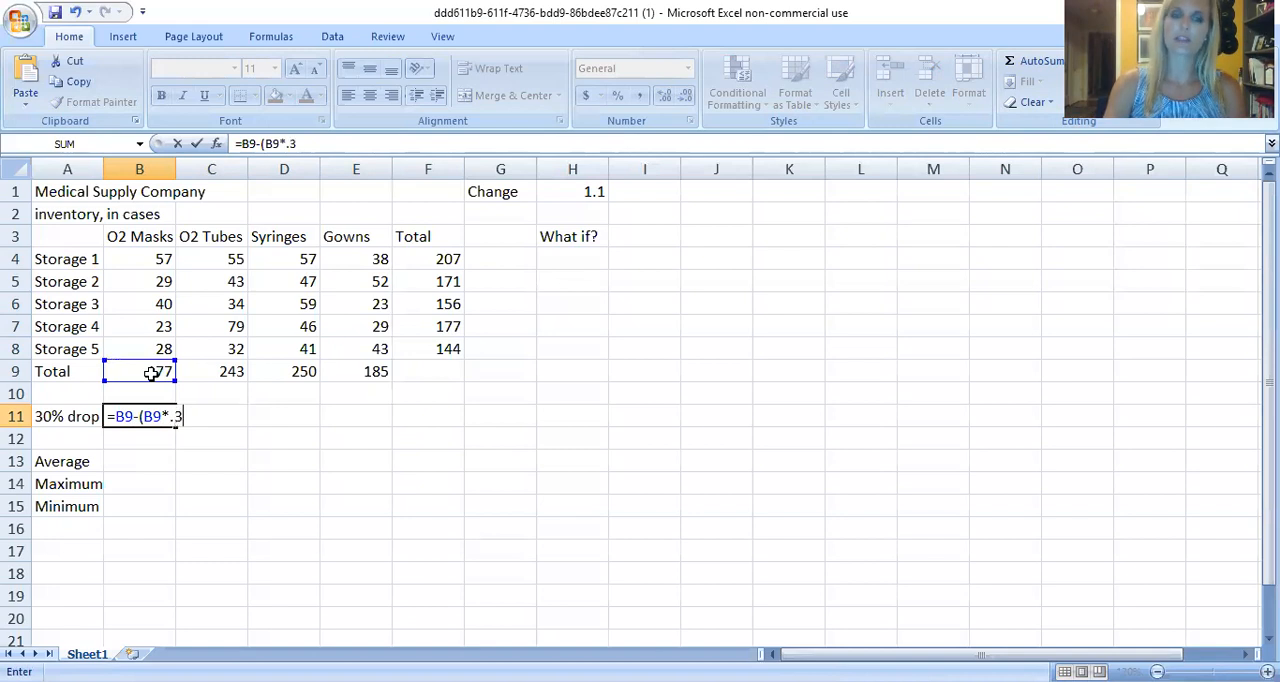
text())
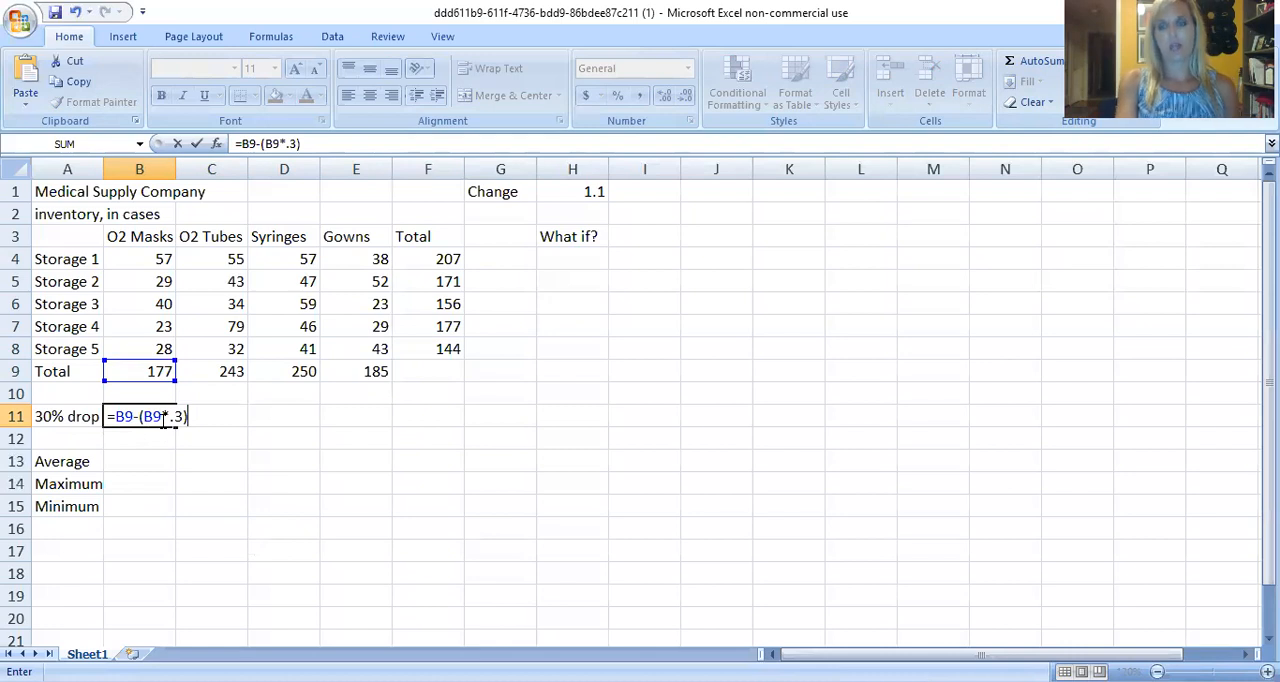
key(Return)
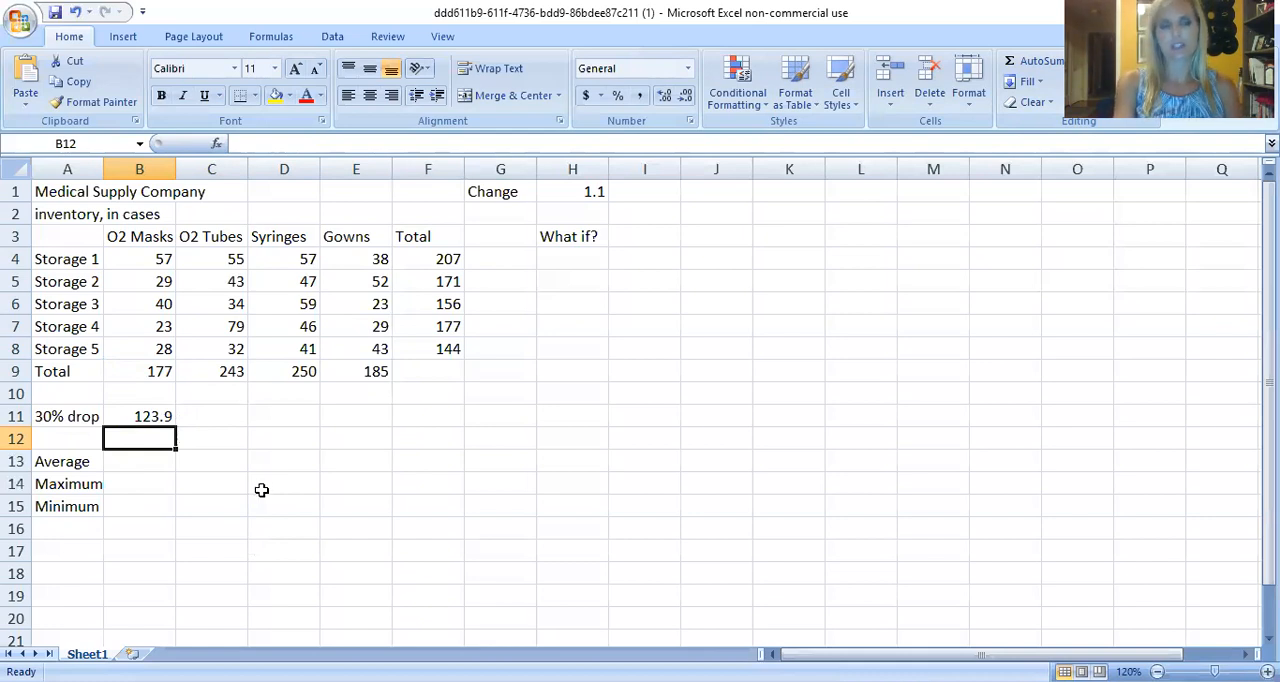
Fill the 30% drop formula from B11 across through E11 and check the cell references in E11.
click(128, 419)
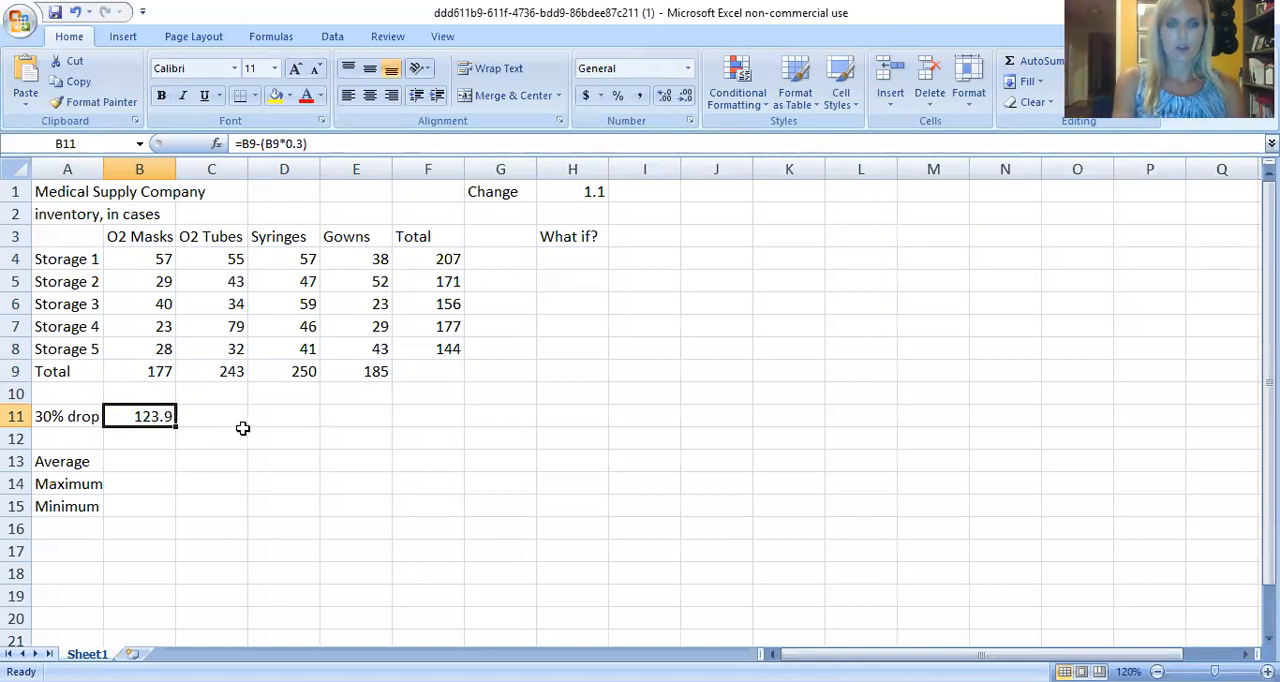
drag(176, 428, 396, 433)
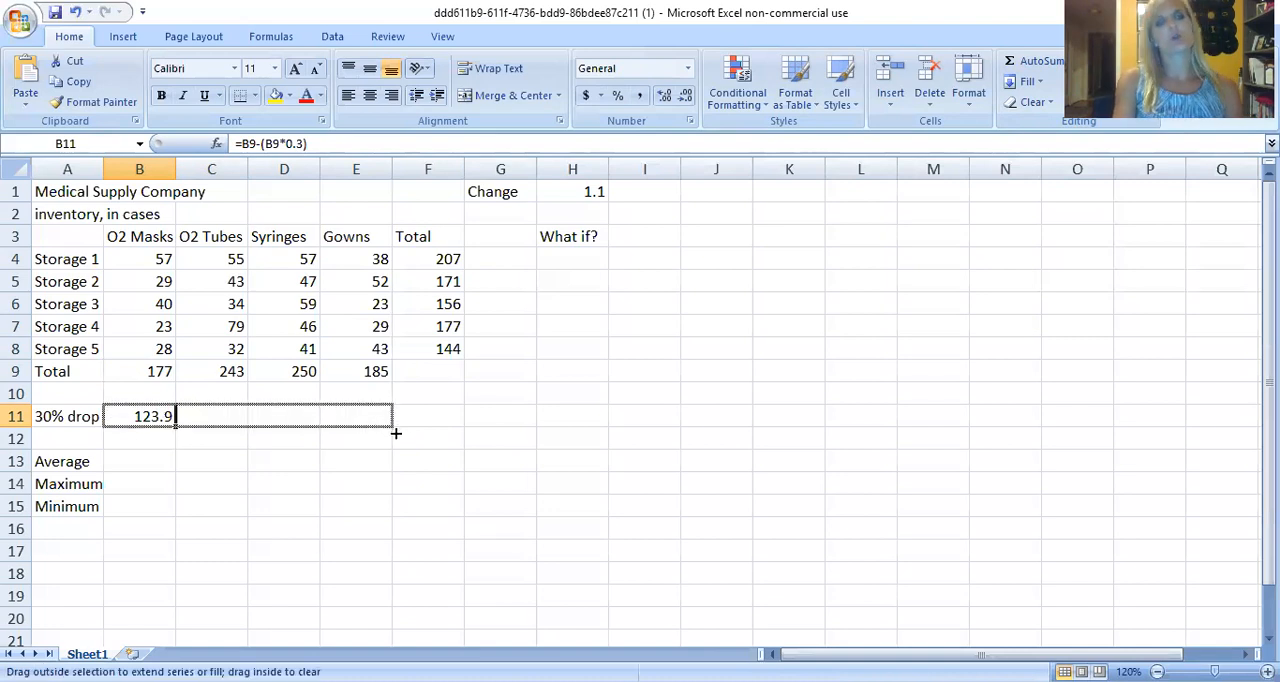
drag(396, 433, 398, 434)
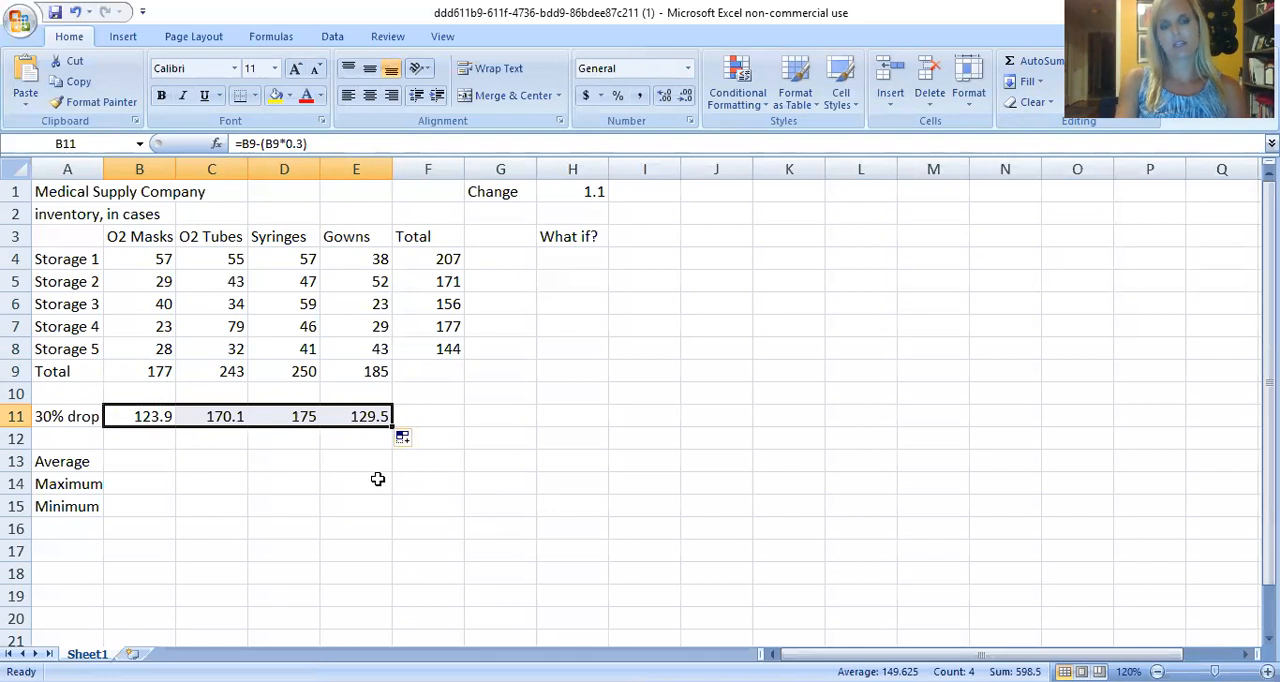
double_click(364, 418)
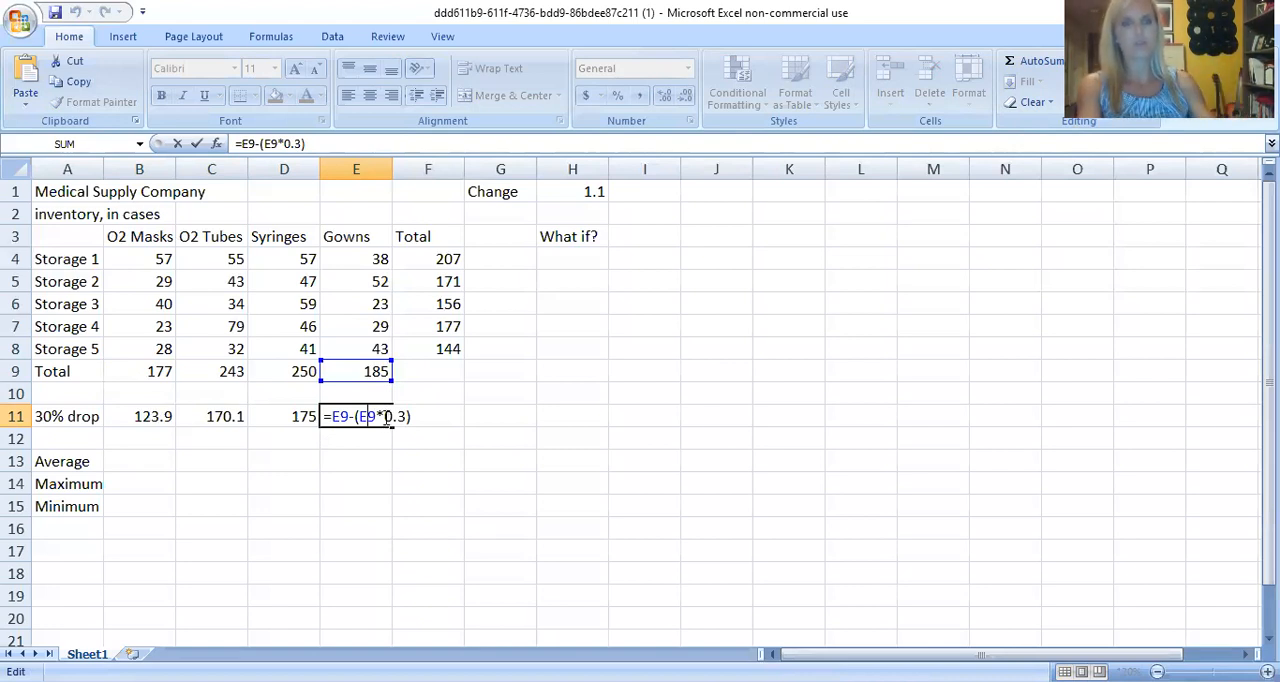
key(Return)
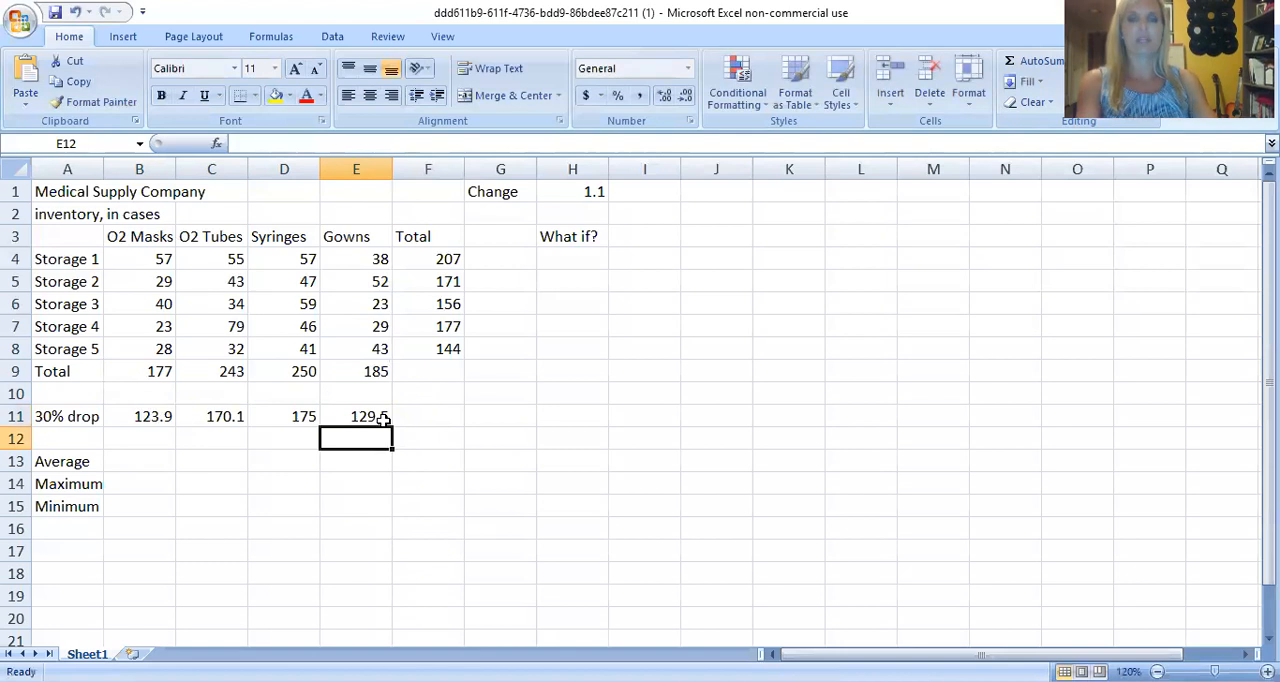
Calculate the O2 Masks average in B13 with the AVERAGE function over B4:B8.
click(132, 465)
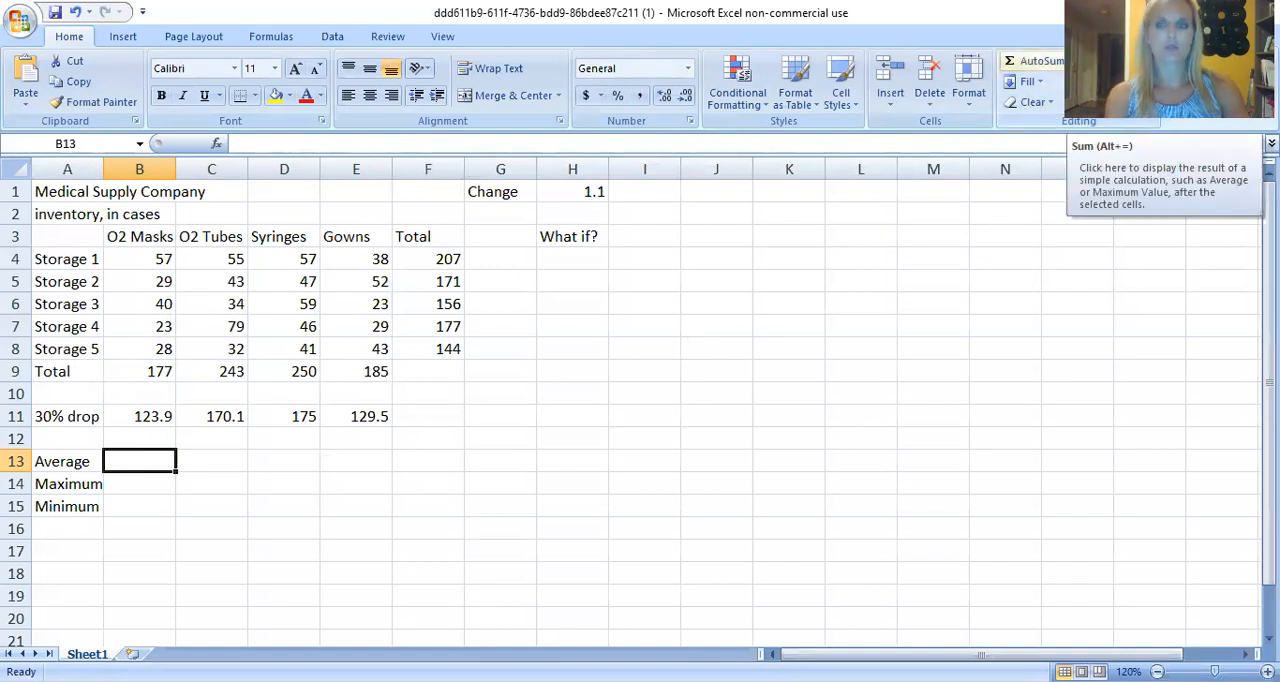
click(1078, 61)
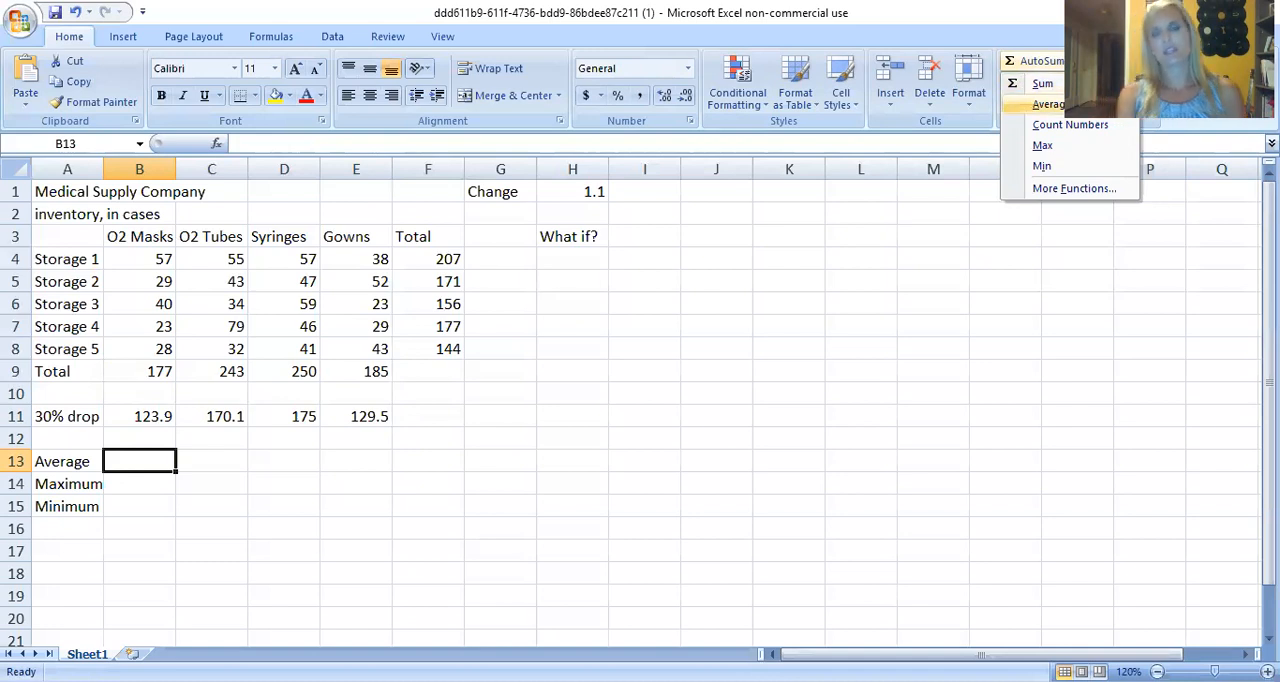
click(1046, 104)
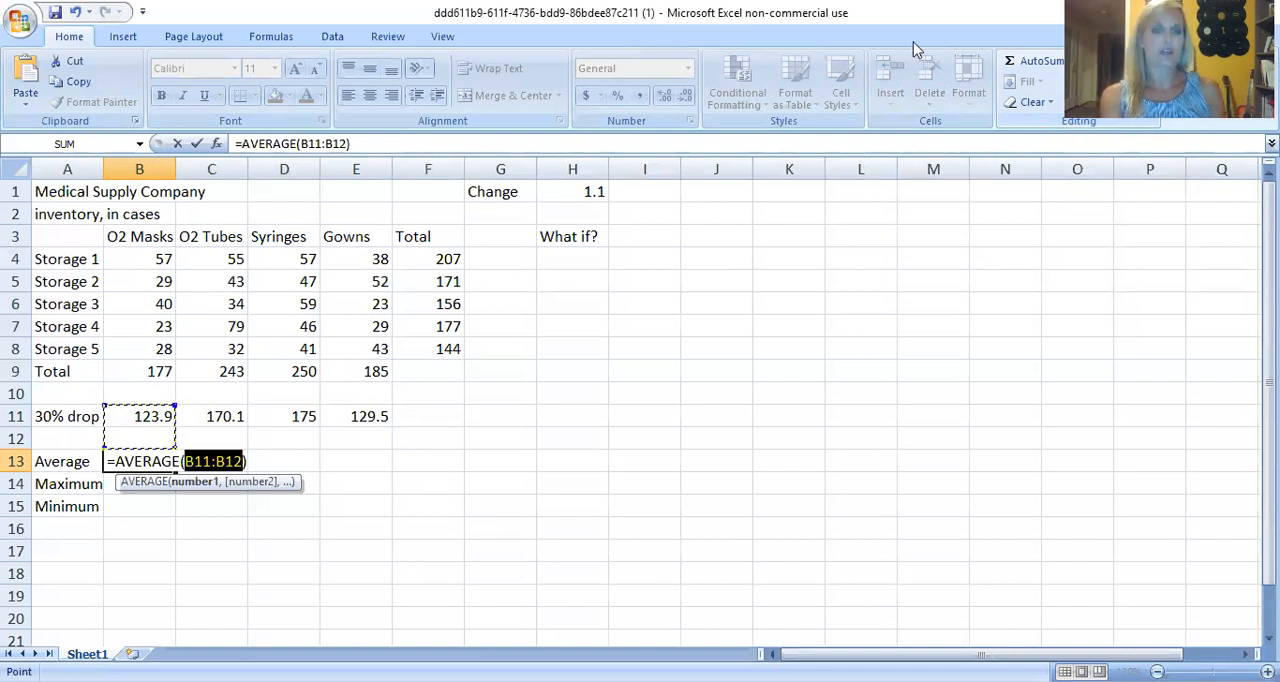
click(132, 258)
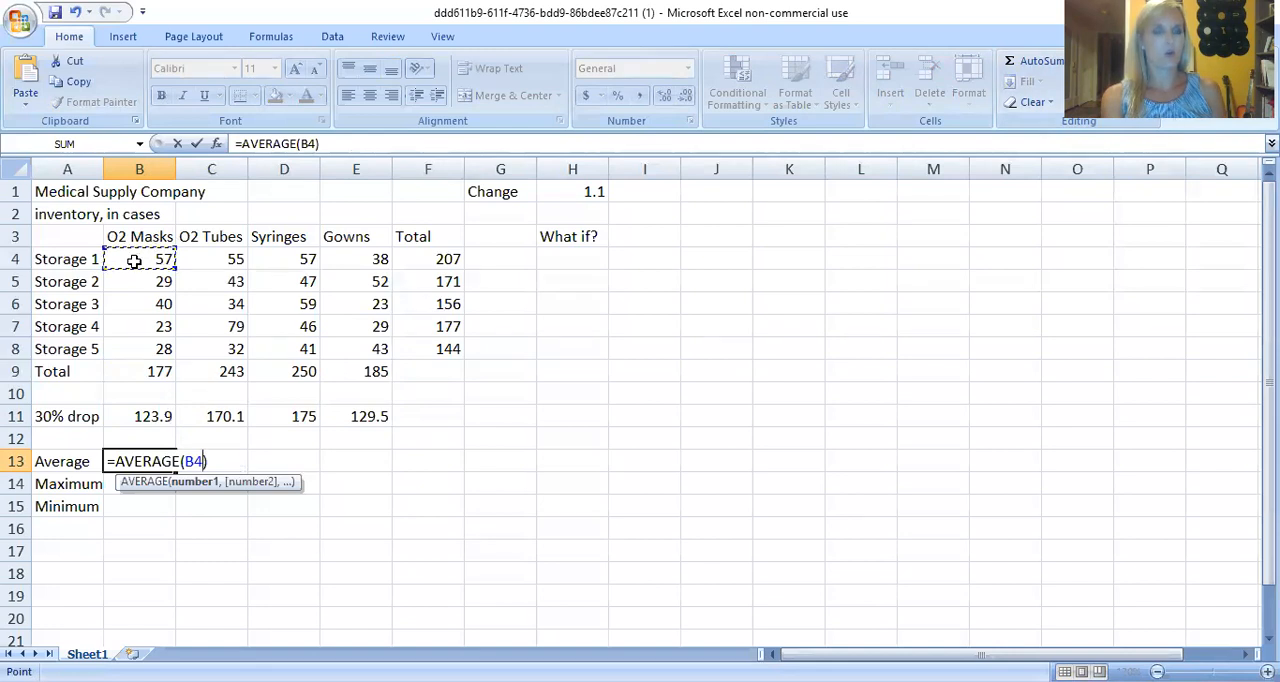
drag(136, 258, 140, 344)
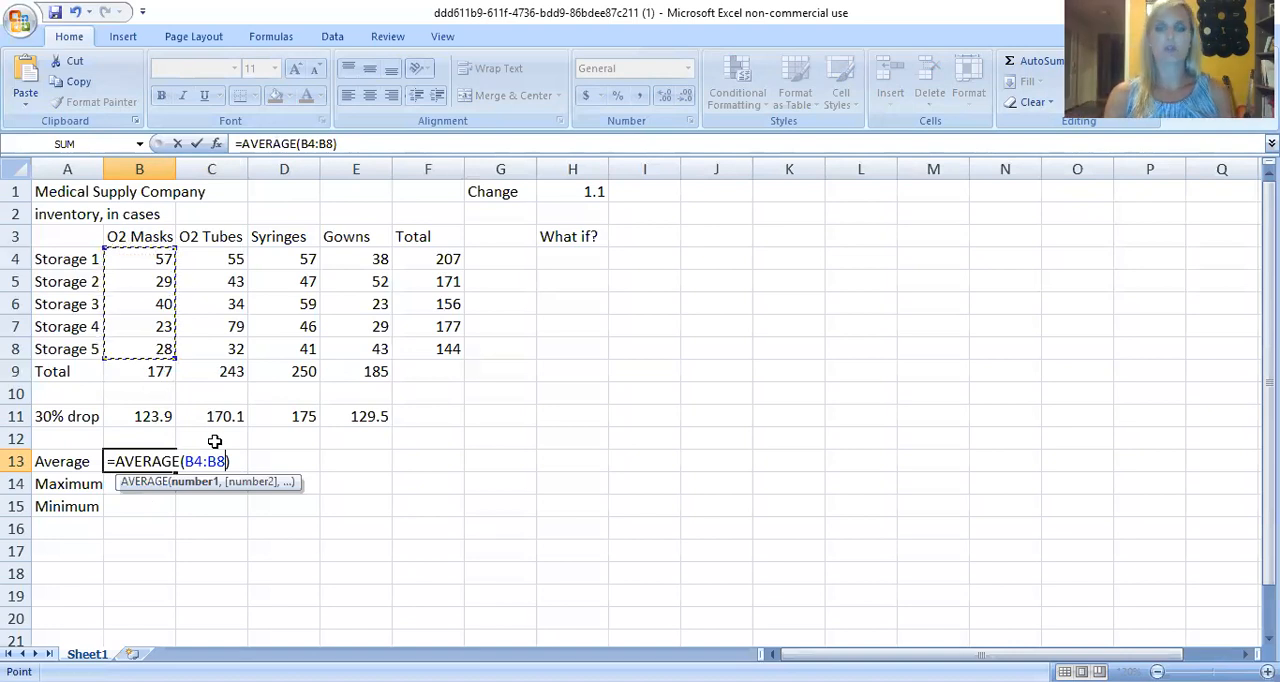
key(Return)
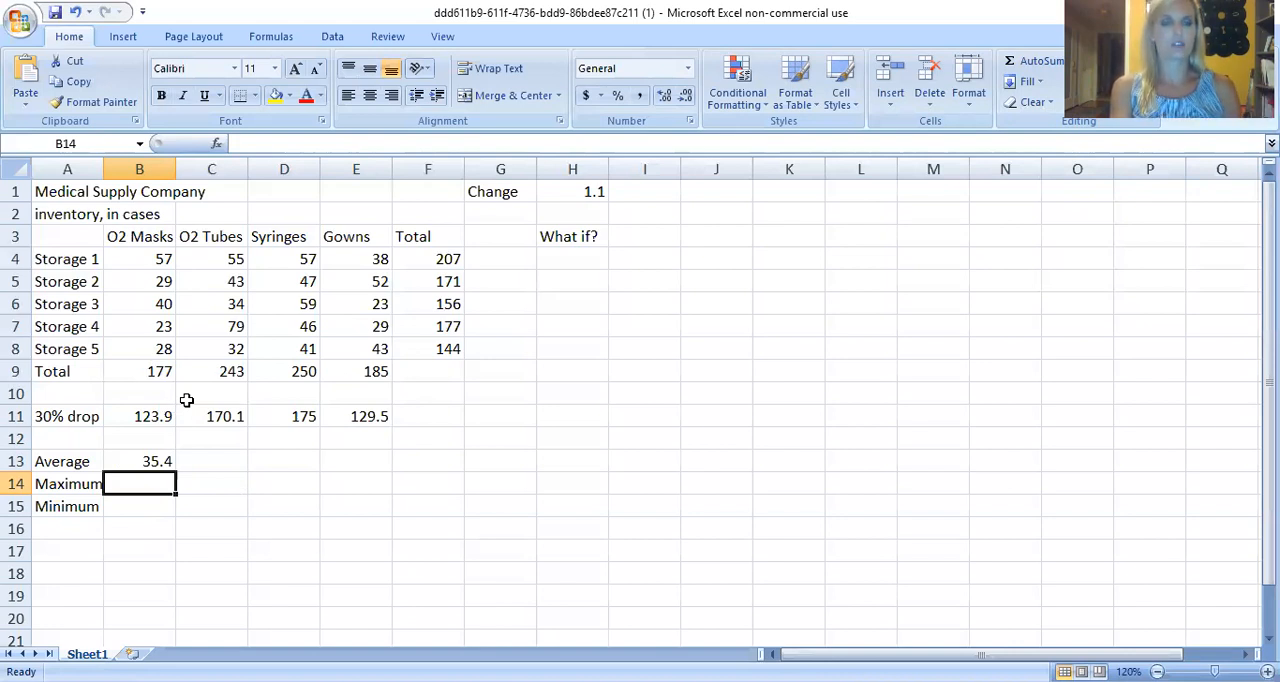
Fill the AVERAGE formula from B13 across the Average row through E13.
click(162, 460)
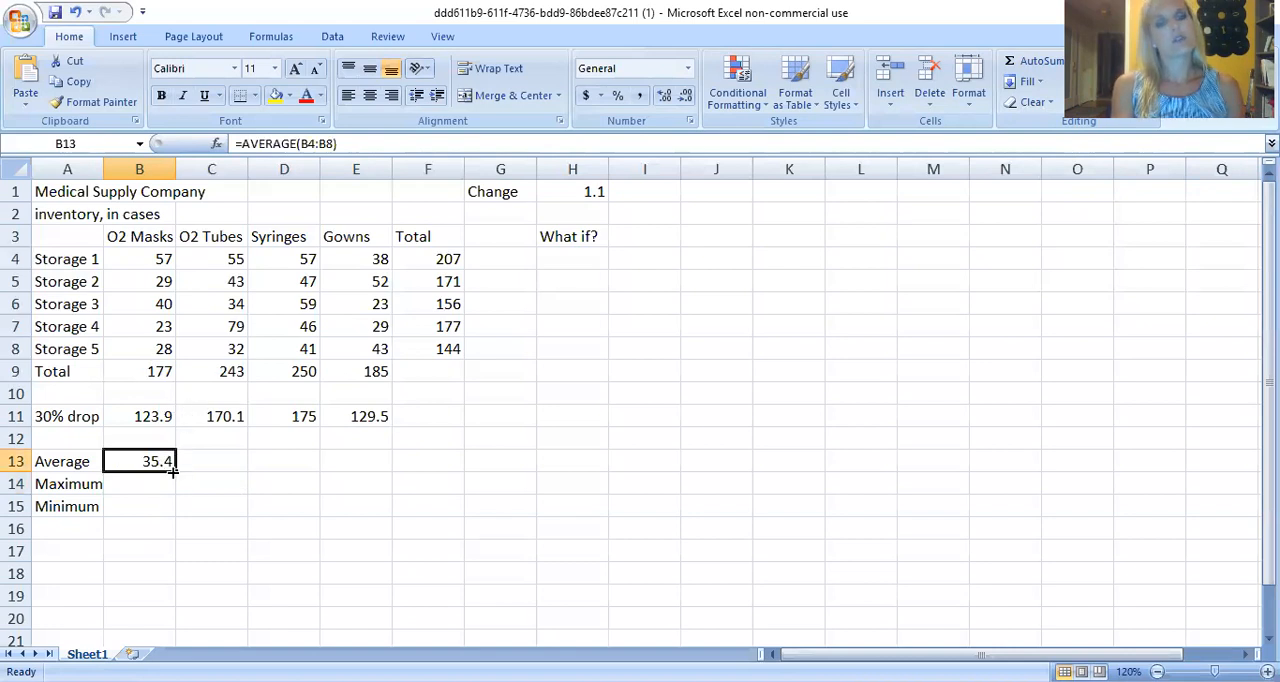
drag(173, 472, 379, 465)
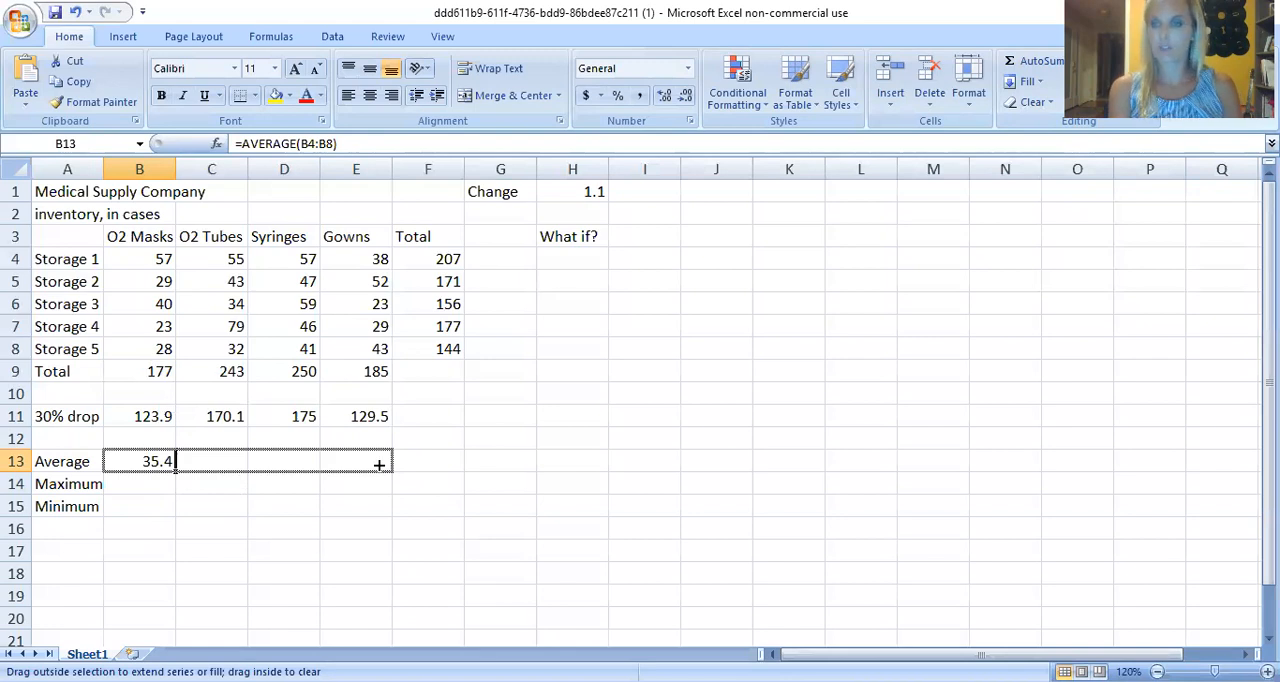
drag(379, 465, 379, 461)
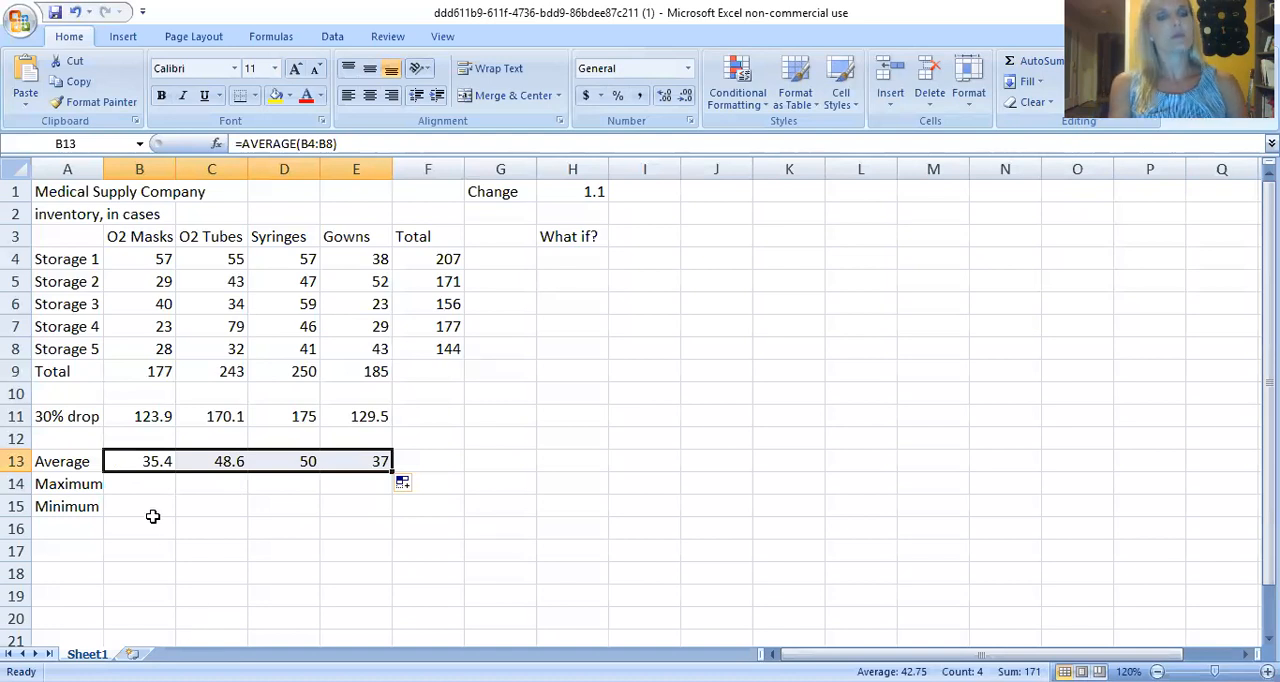
Calculate the O2 Masks maximum in B14 with the MAX function over B4:B8 and check it against the Storage 1 value.
click(148, 487)
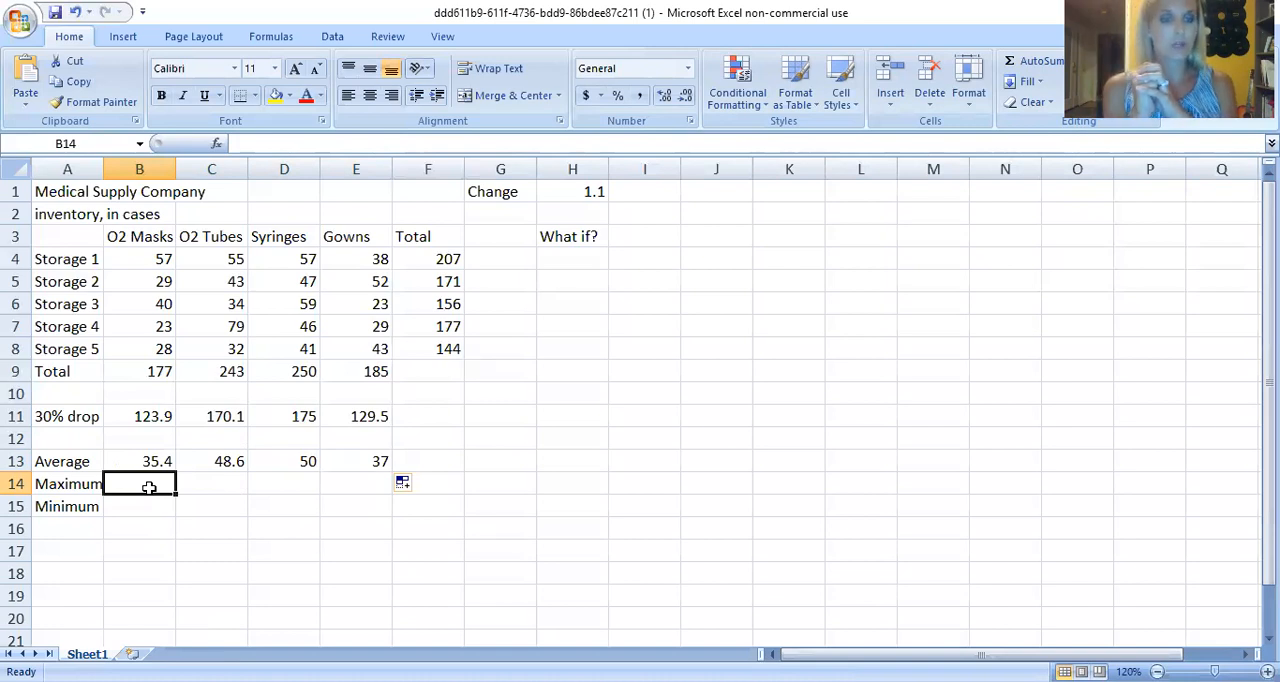
text(=)
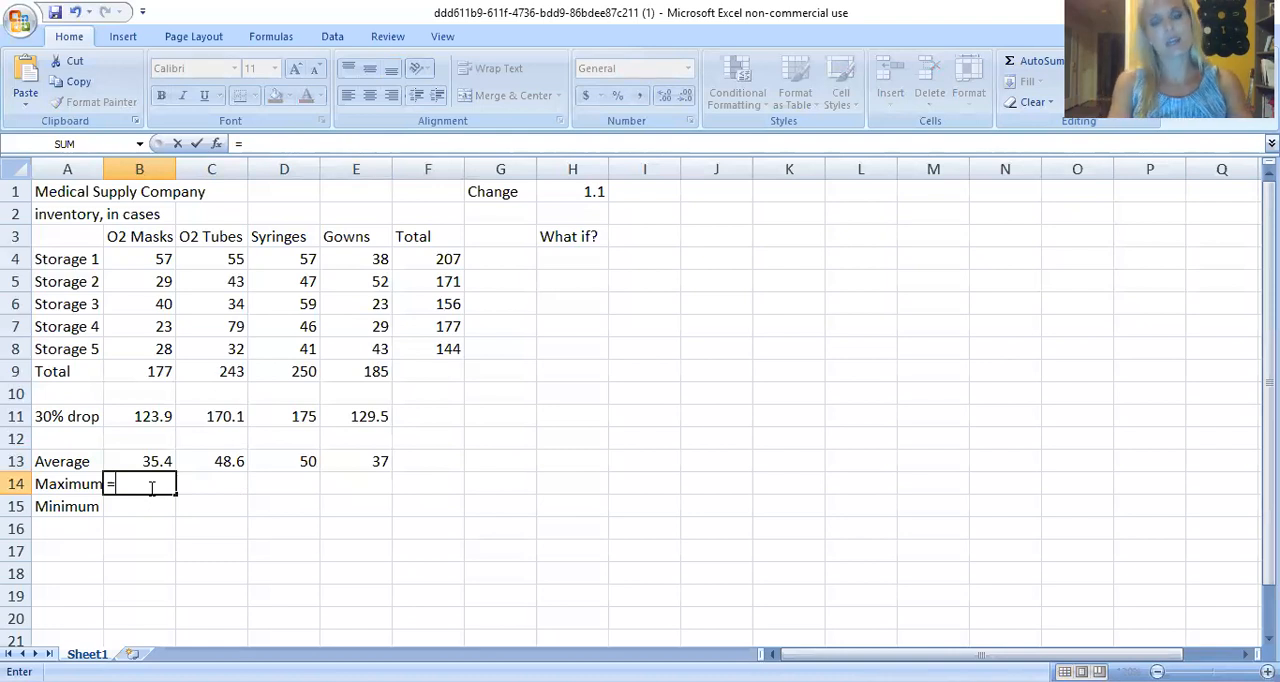
text(m)
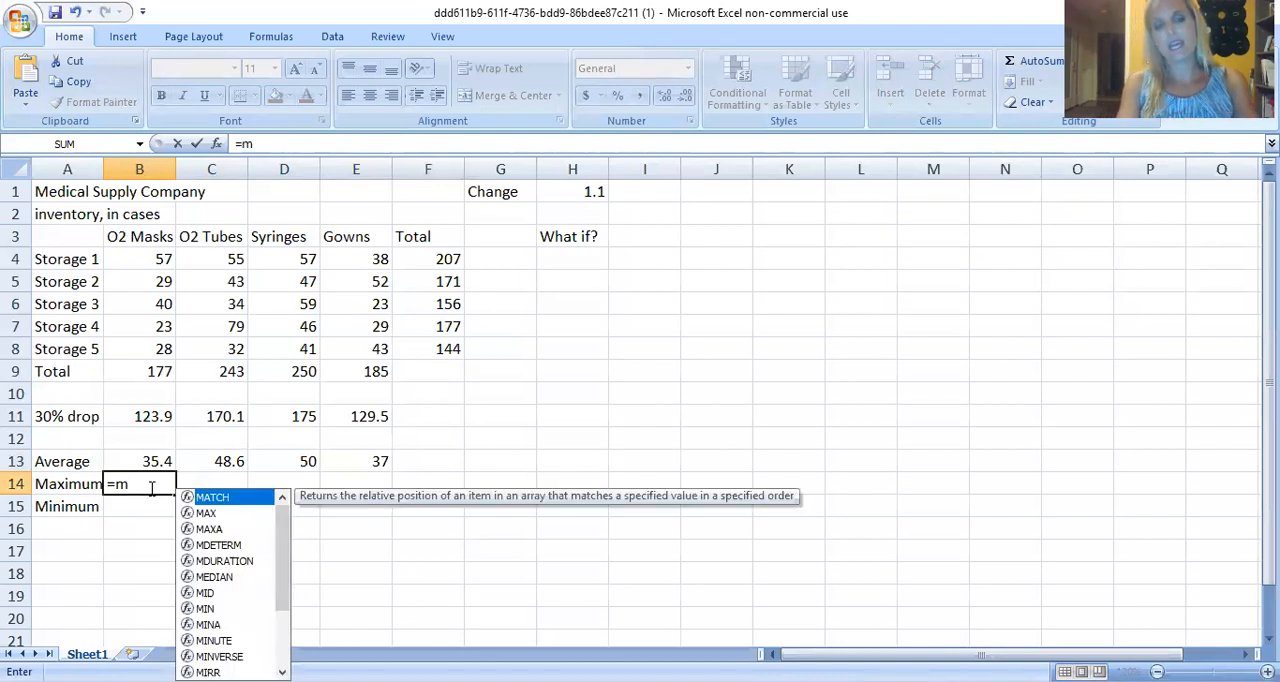
text(a)
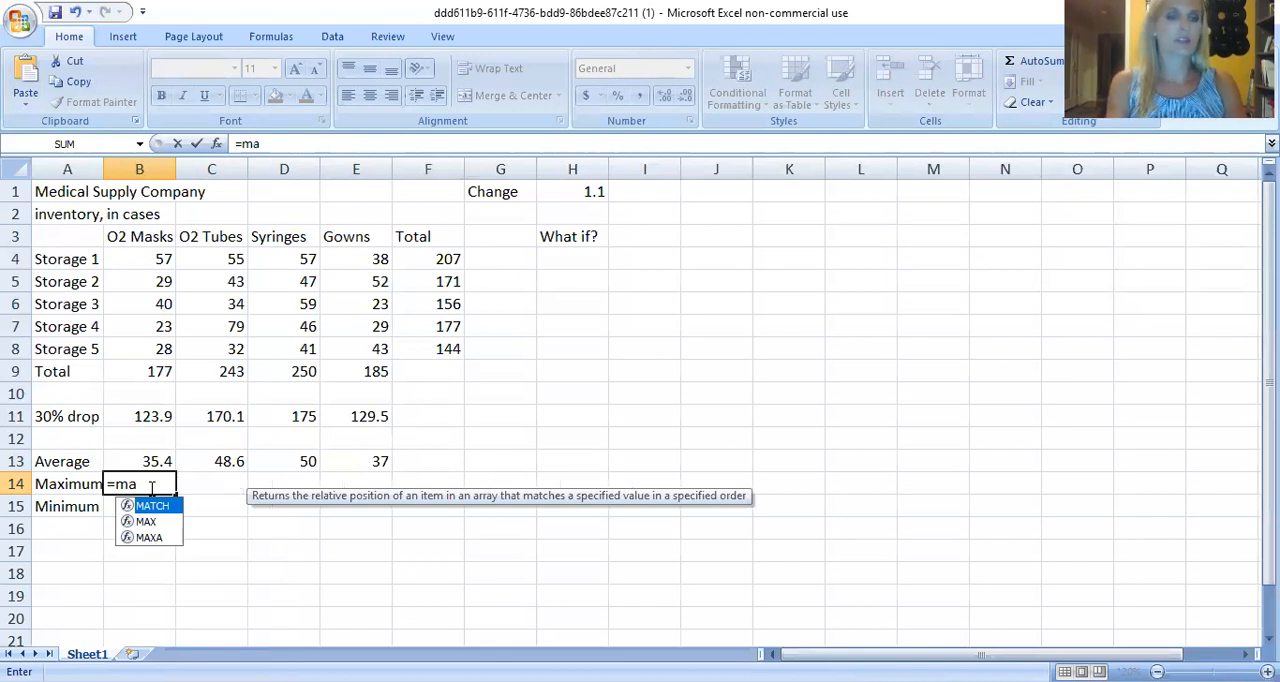
key(BackSpace)
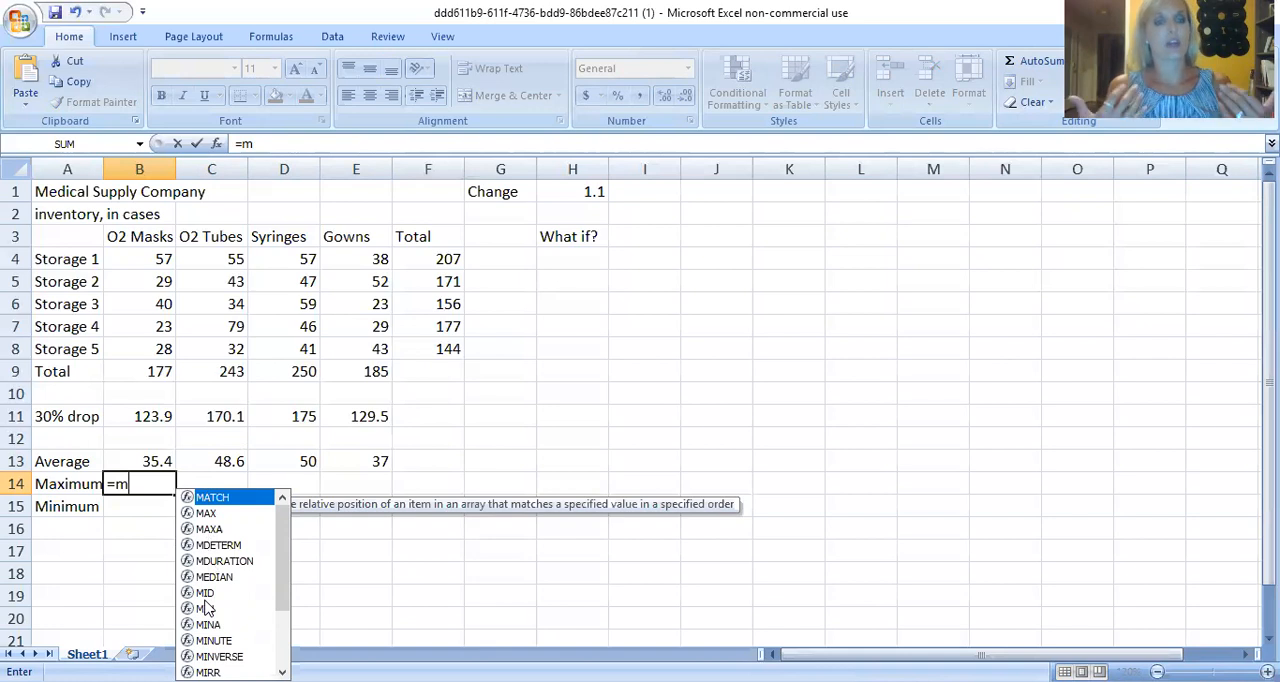
text(a)
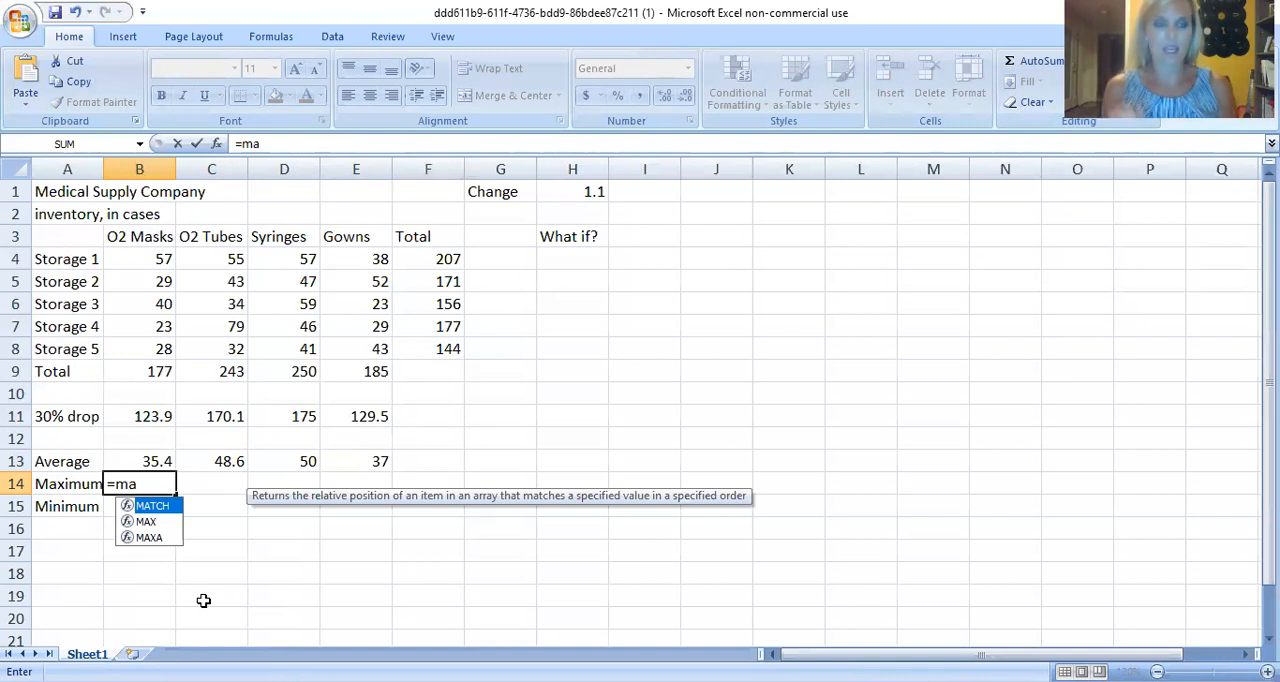
click(146, 521)
double_click(146, 521)
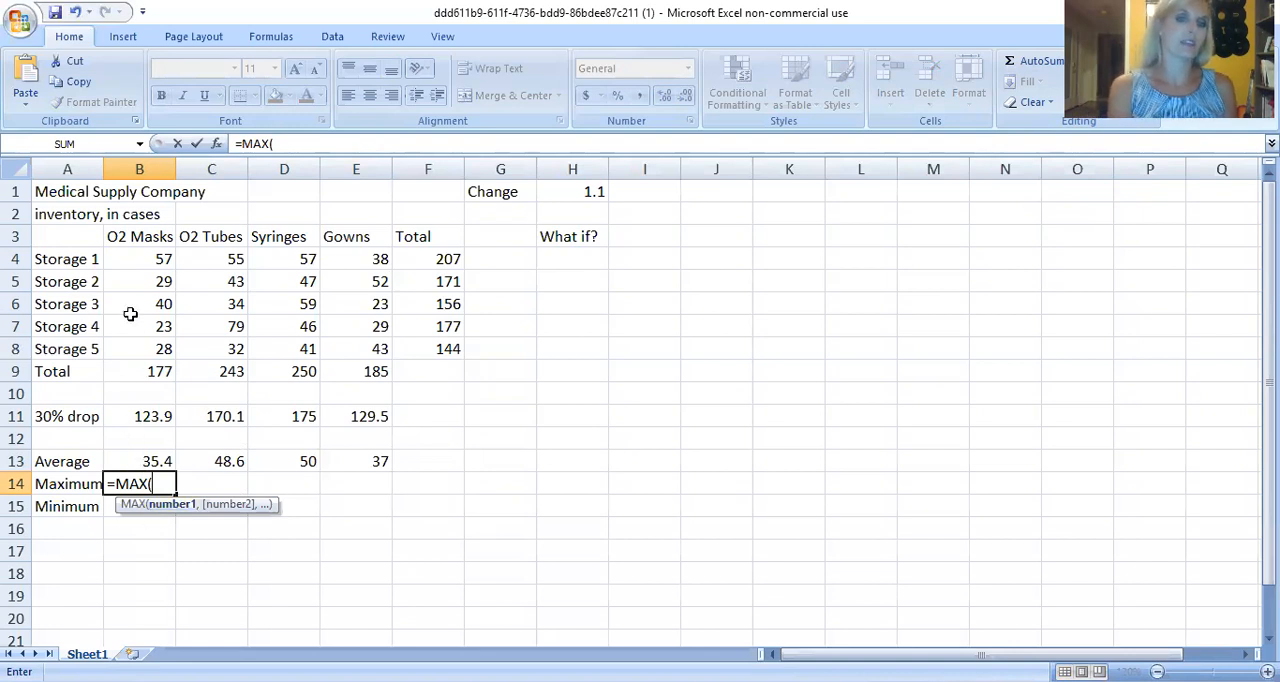
drag(143, 256, 142, 339)
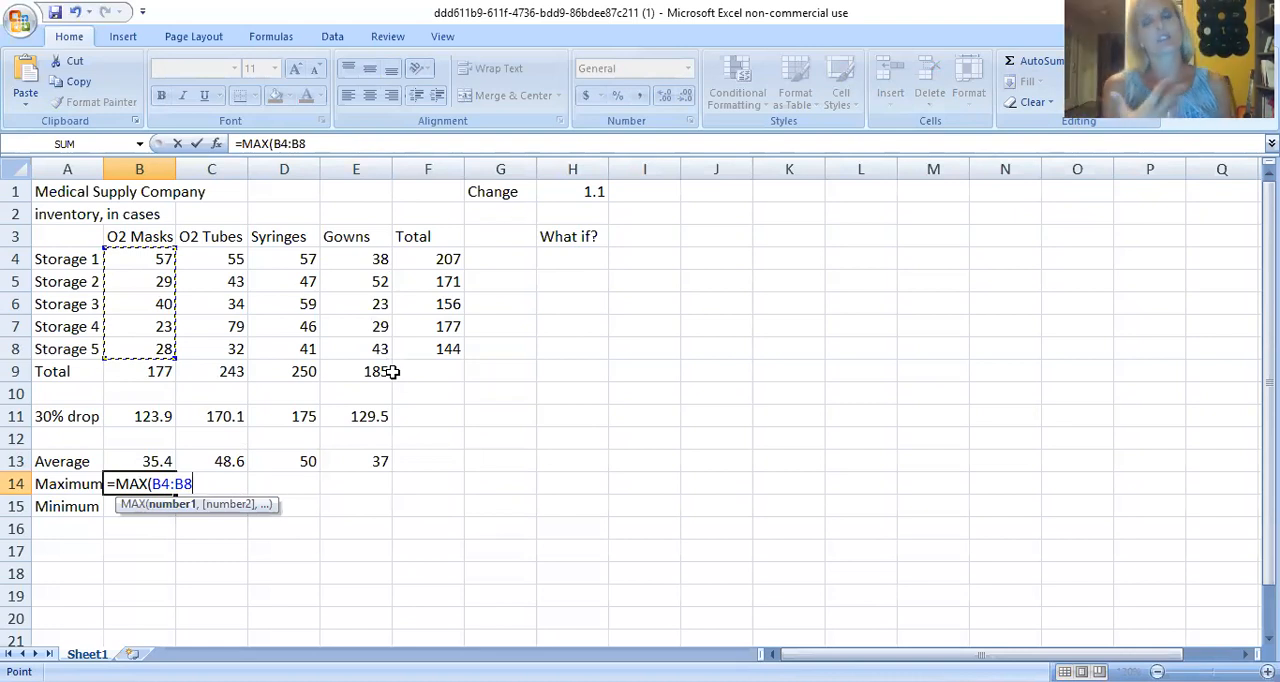
key(Return)
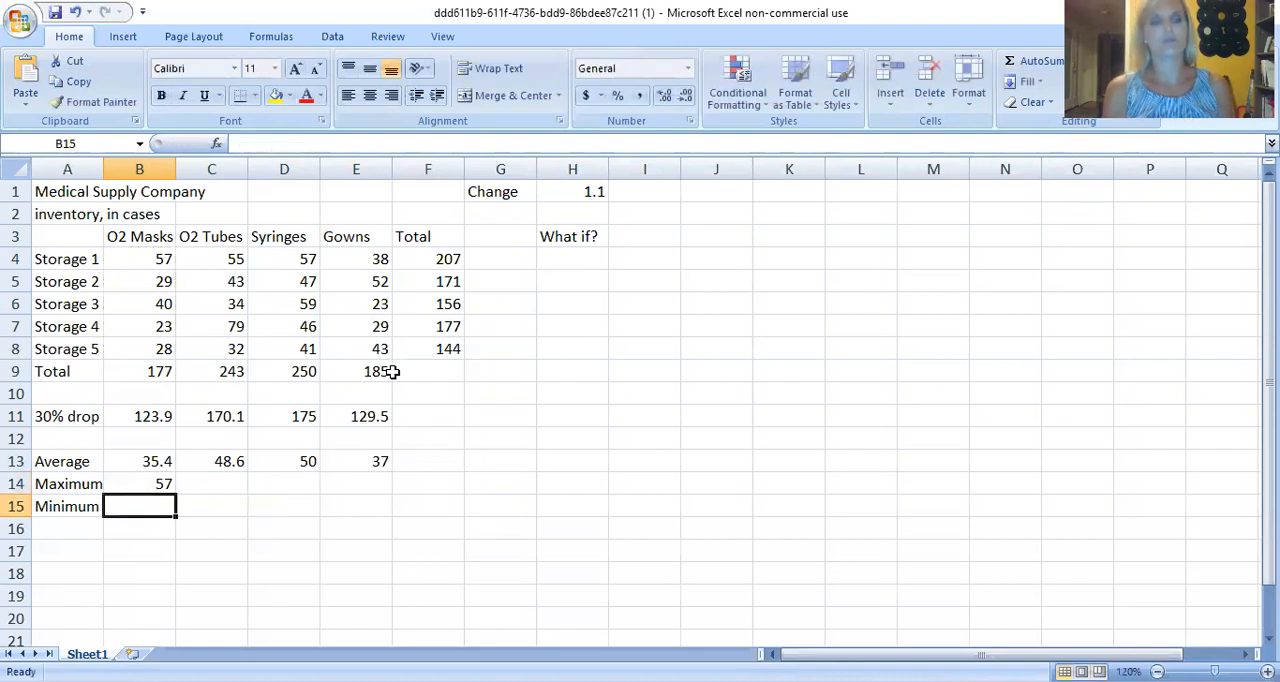
click(142, 485)
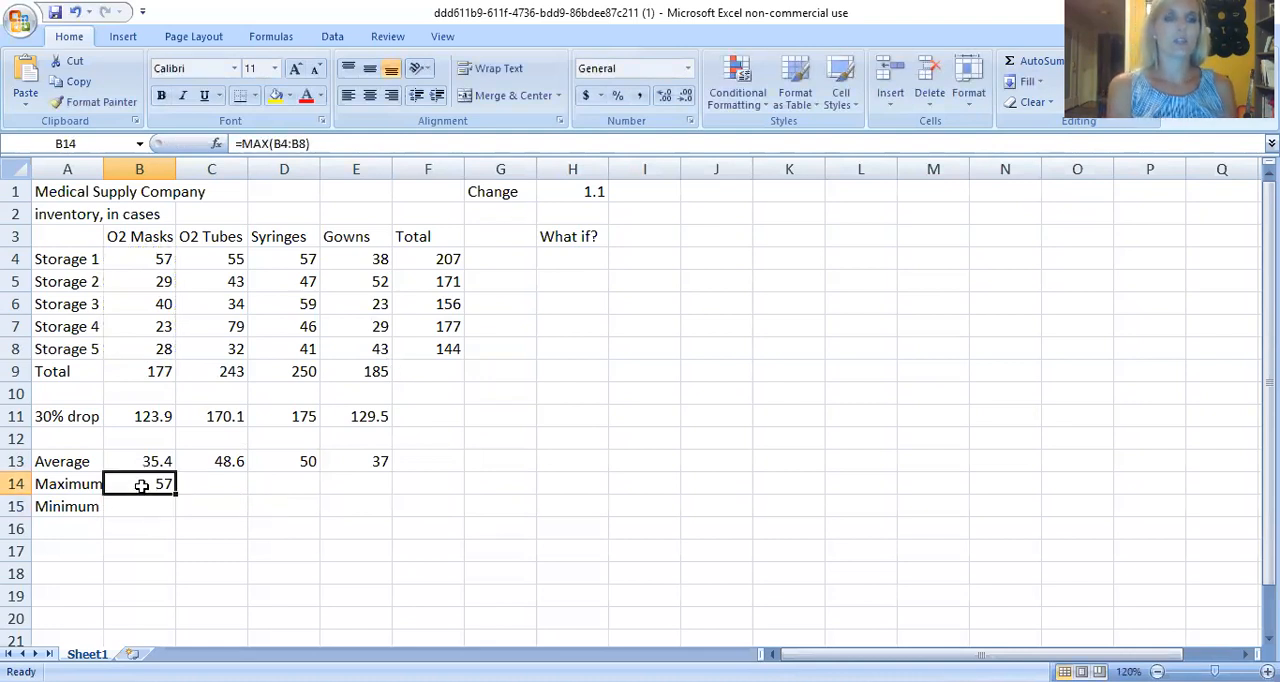
click(140, 258)
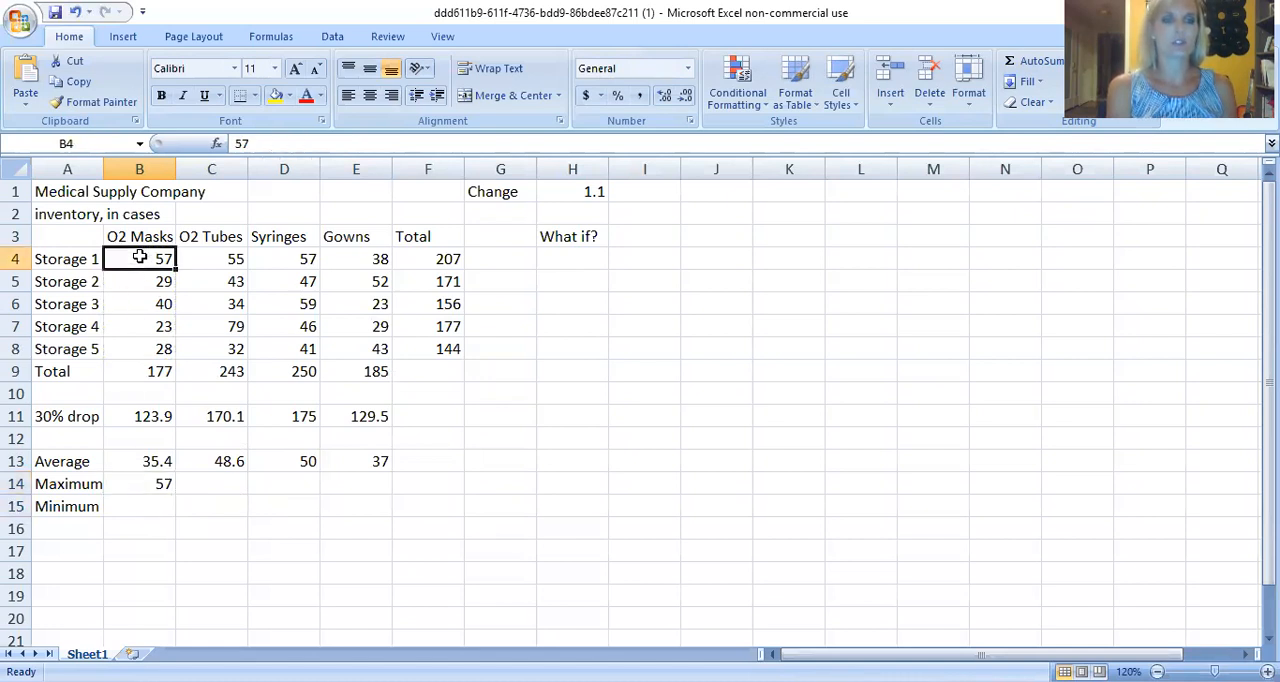
Calculate the O2 Masks minimum in B15 with the MIN function over B4:B8.
click(121, 509)
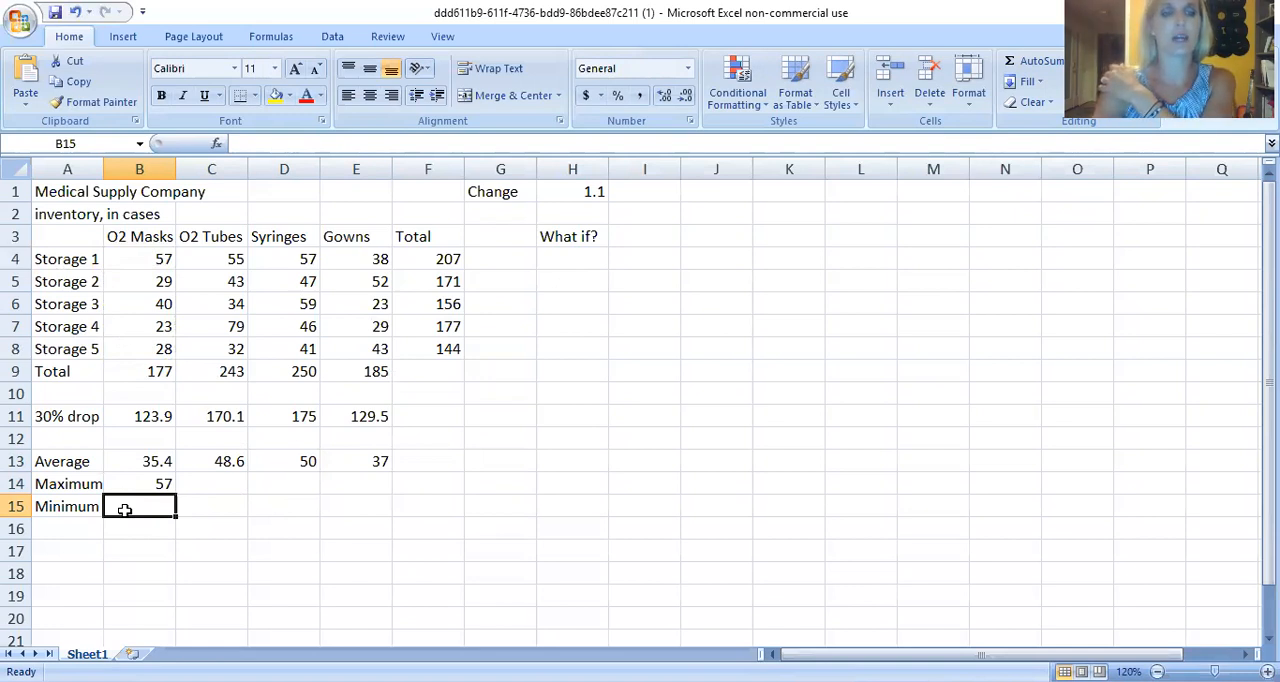
text(=m)
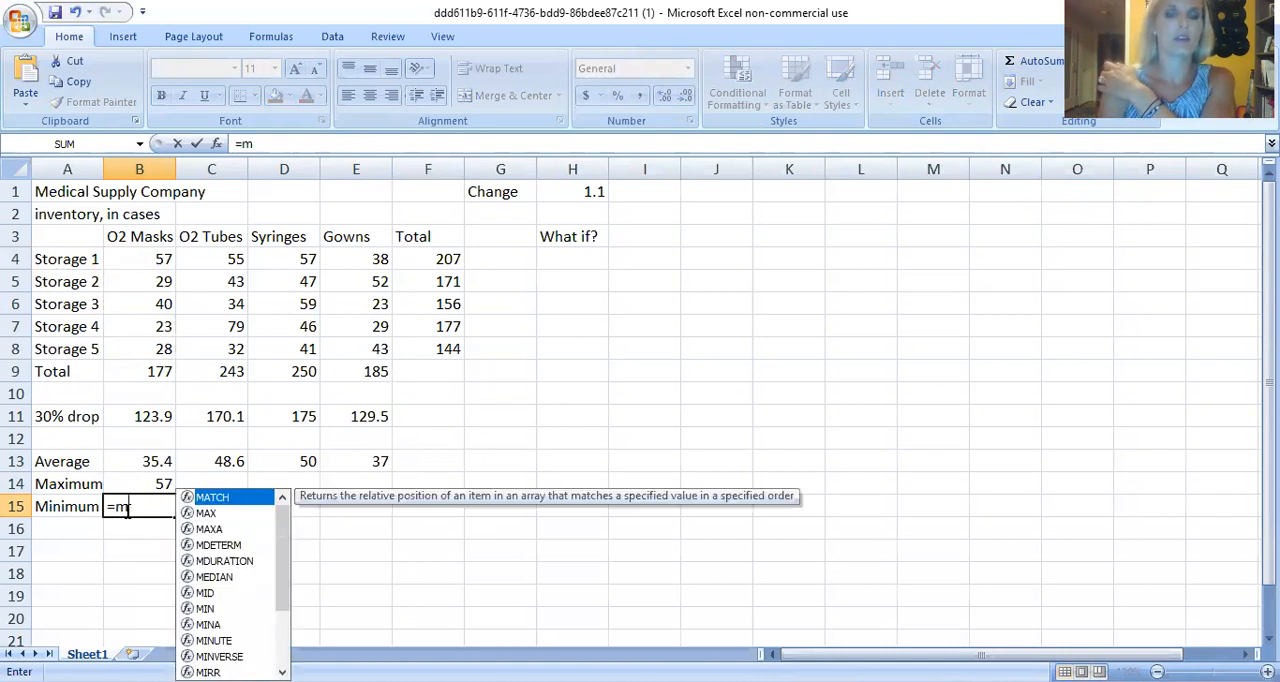
text(i)
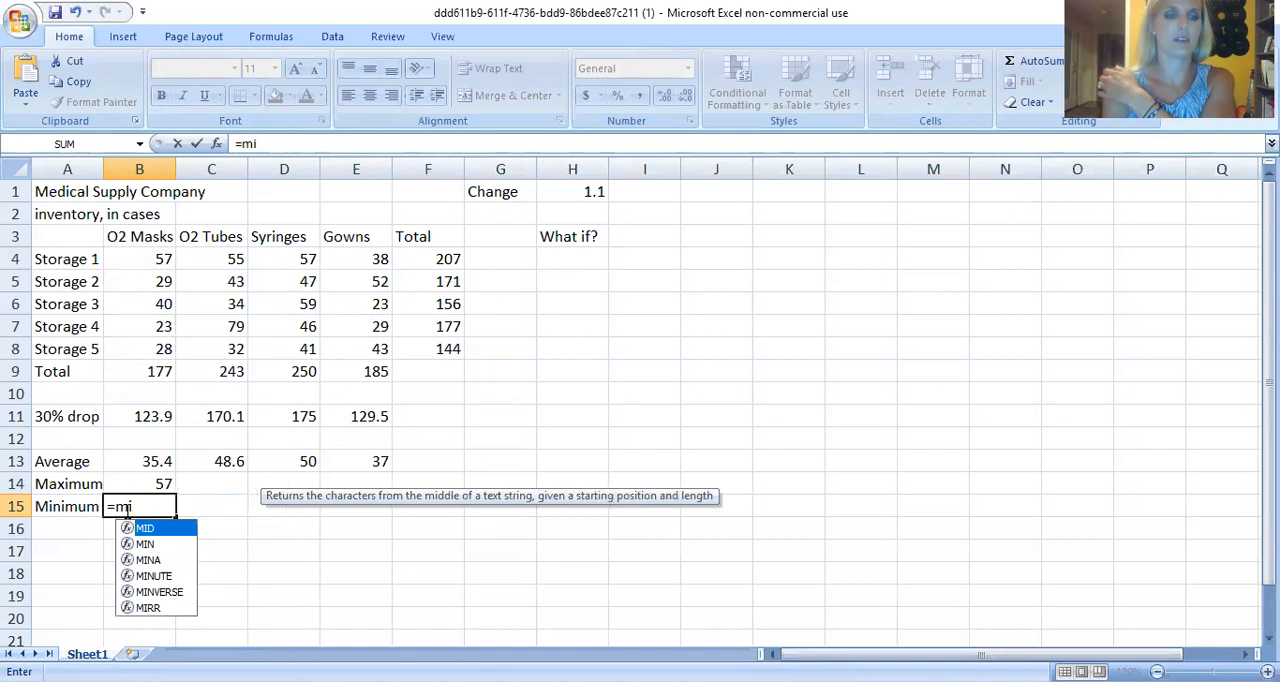
click(148, 544)
double_click(148, 544)
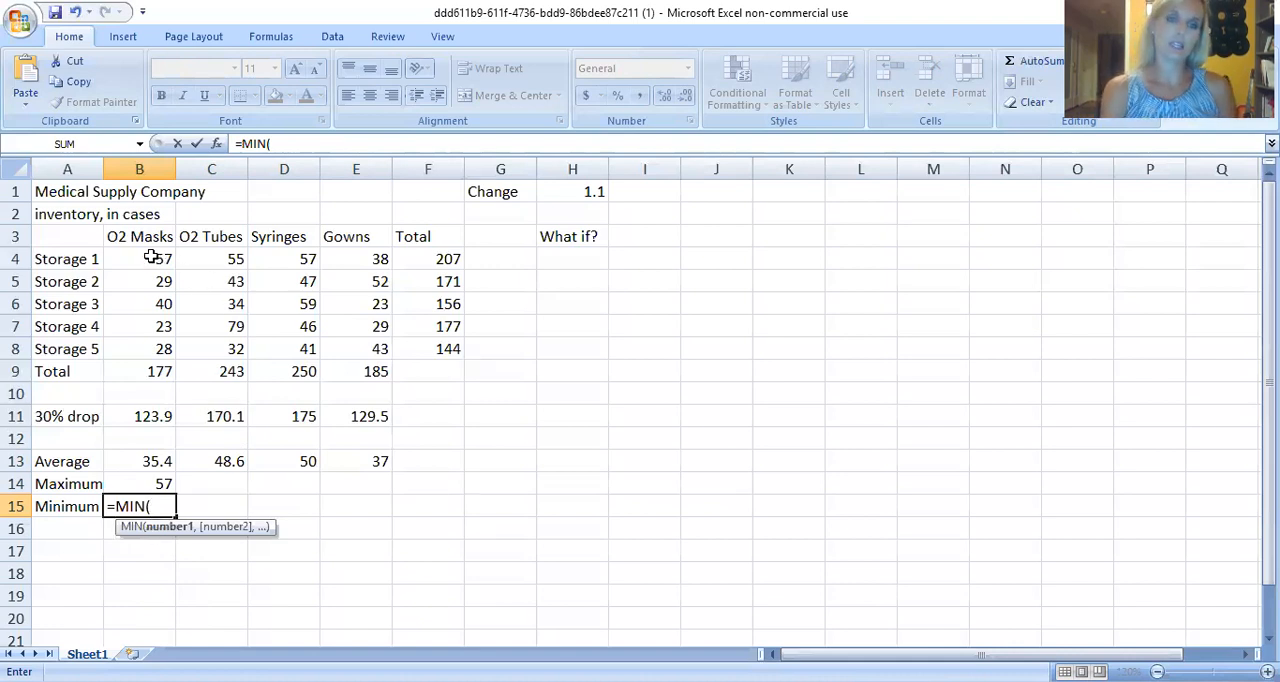
drag(150, 258, 148, 348)
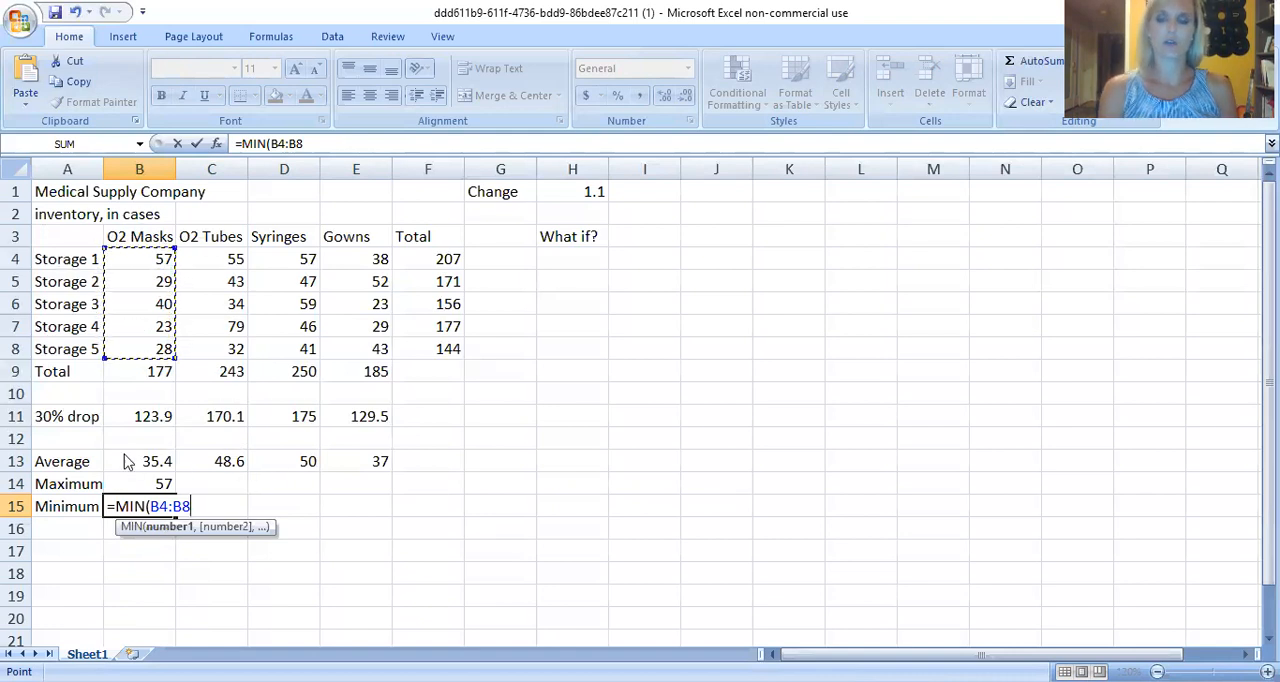
key(Return)
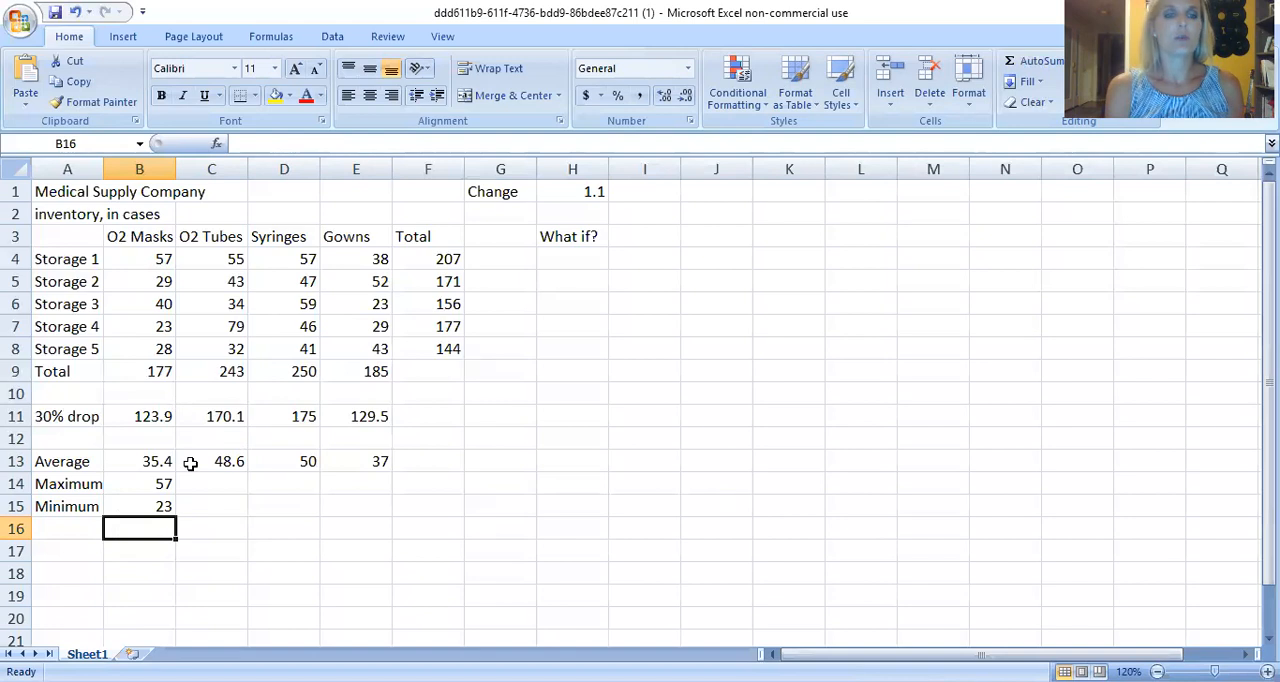
Fill the maximum and minimum formulas in B14:B15 together across through column E.
click(149, 482)
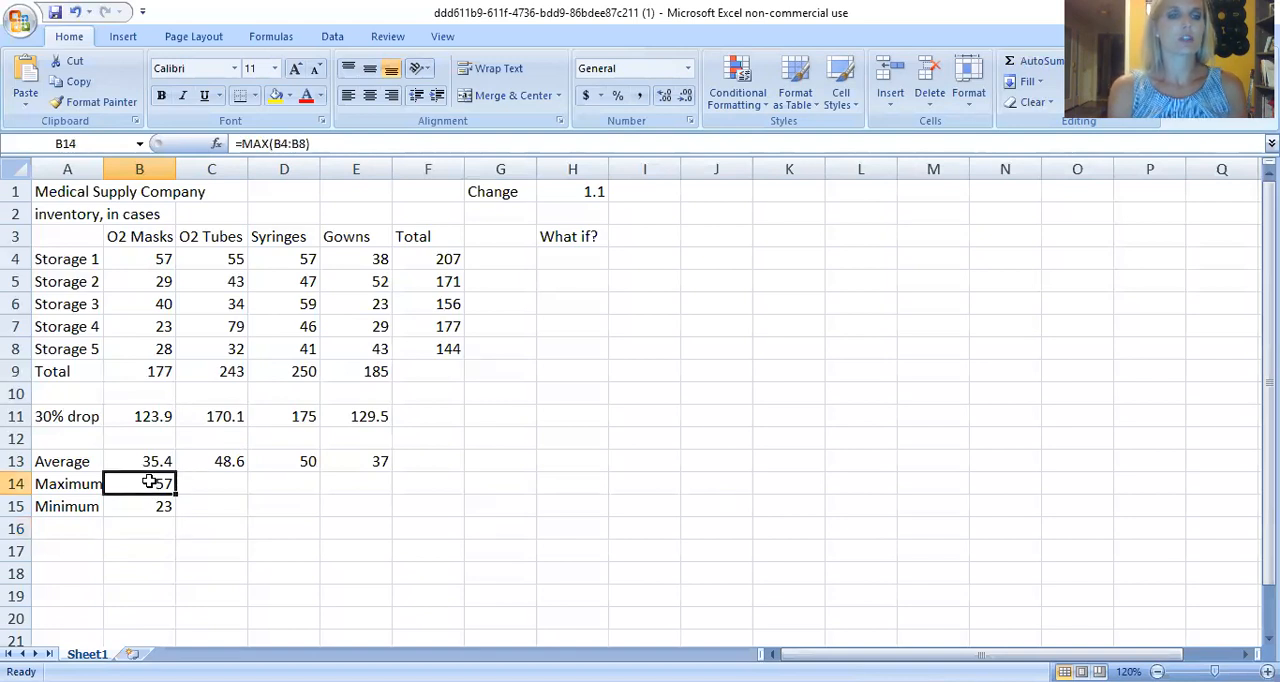
drag(148, 490, 154, 505)
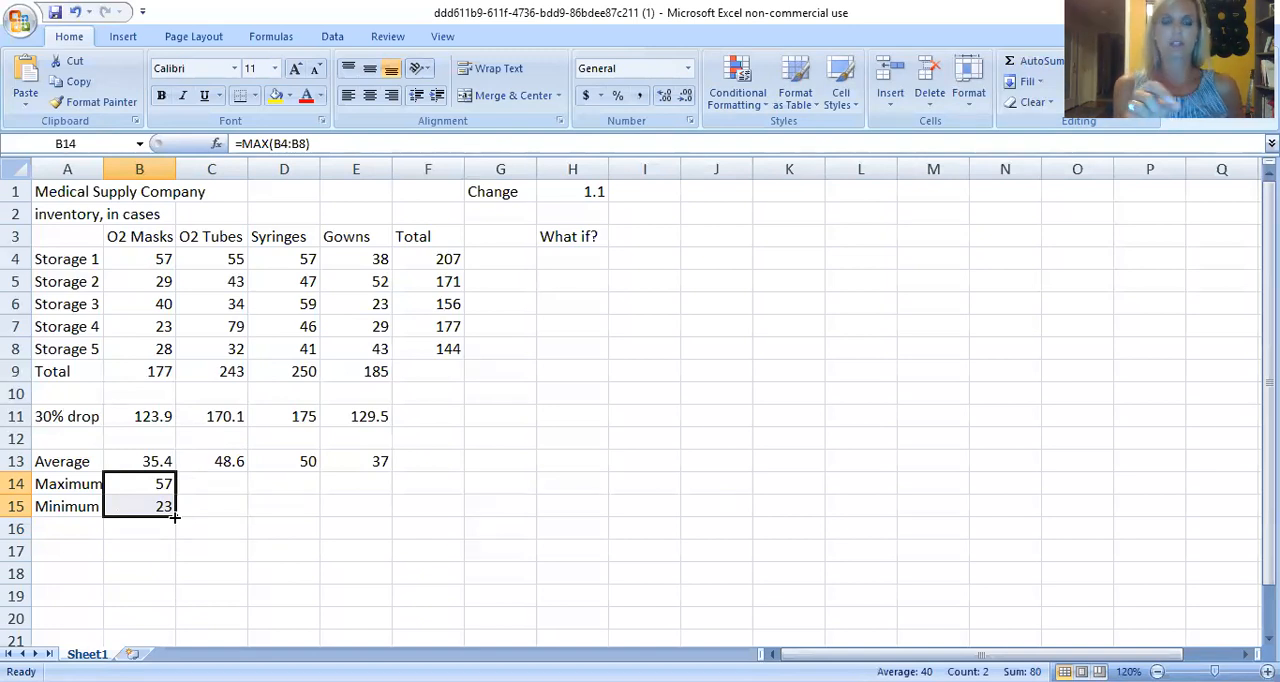
drag(174, 517, 368, 520)
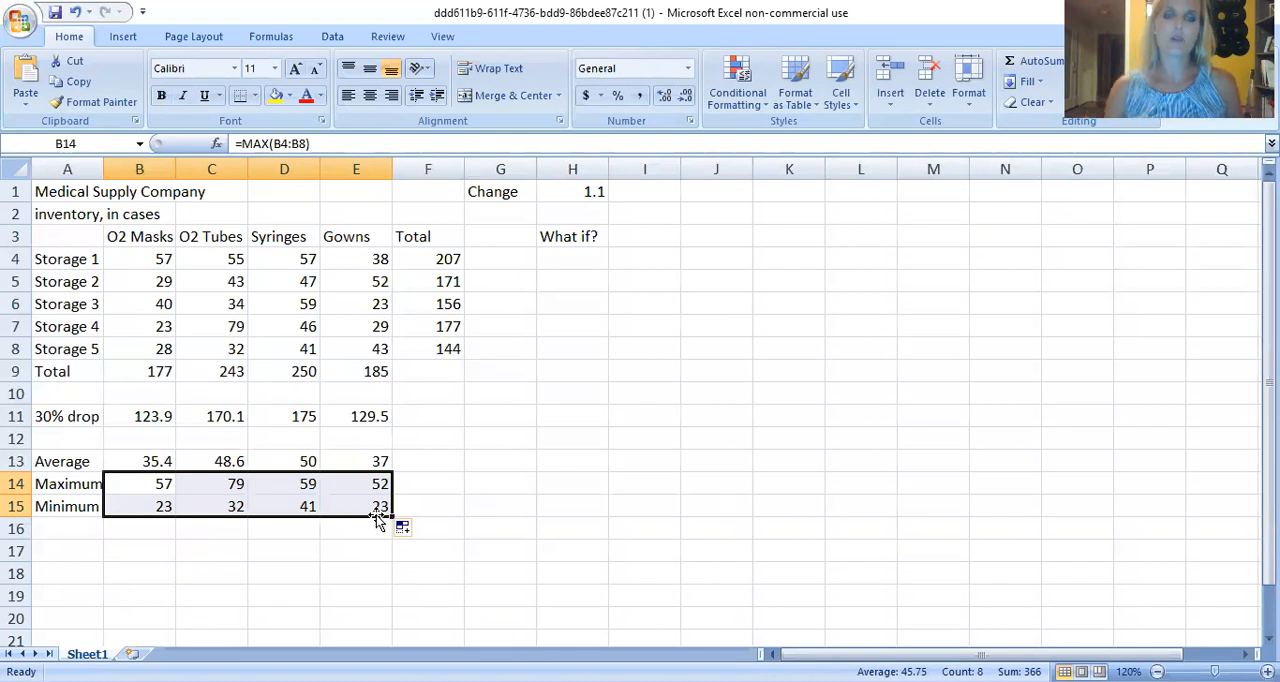
Enter the formula =F4*H1 in H4 to multiply the Storage 1 total by the Change value.
click(574, 256)
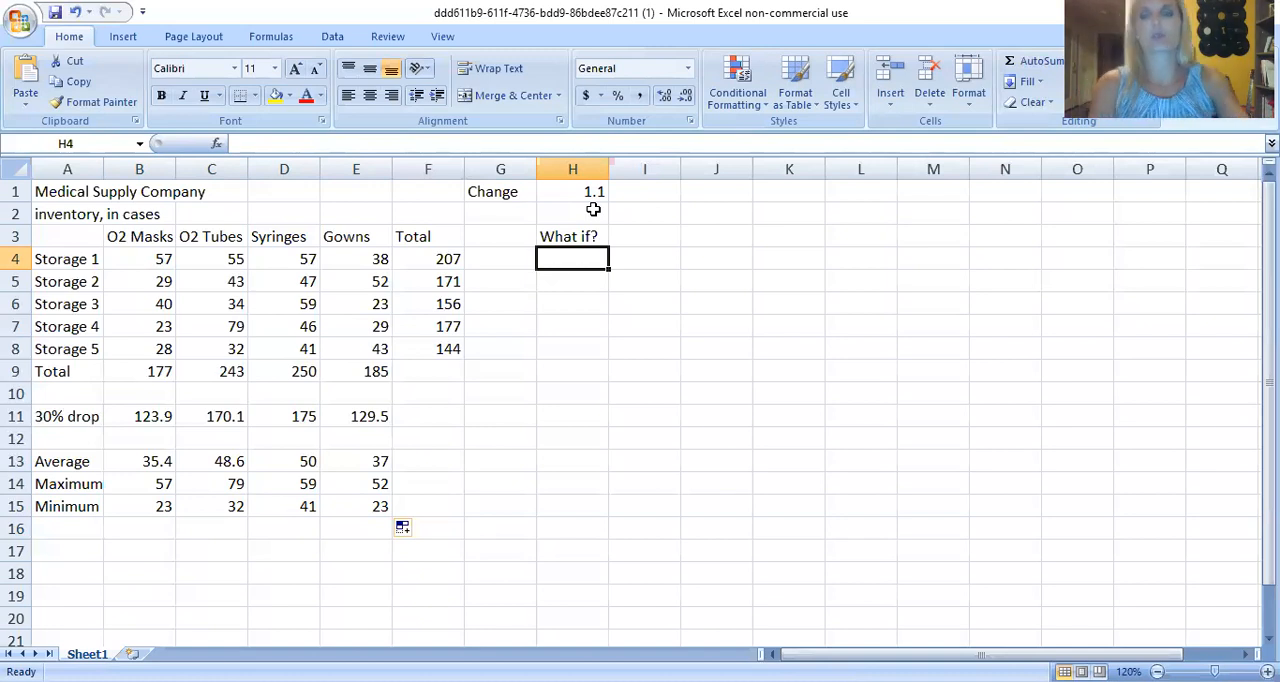
text(=)
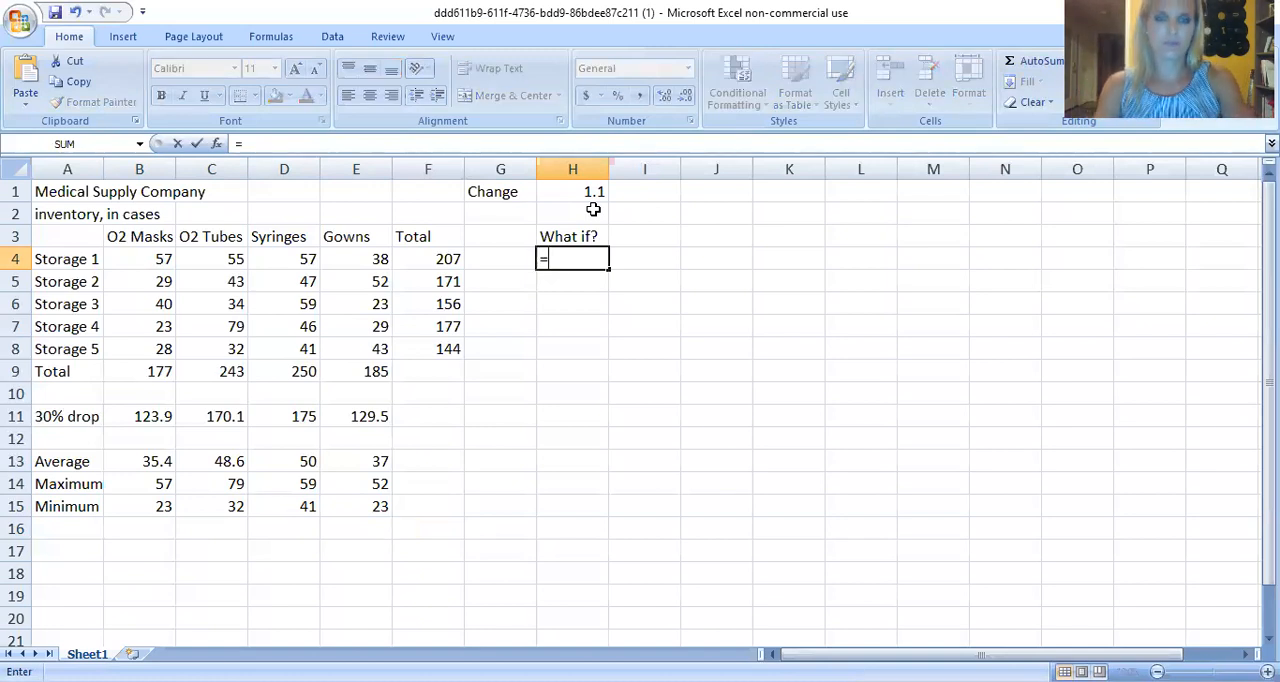
click(440, 260)
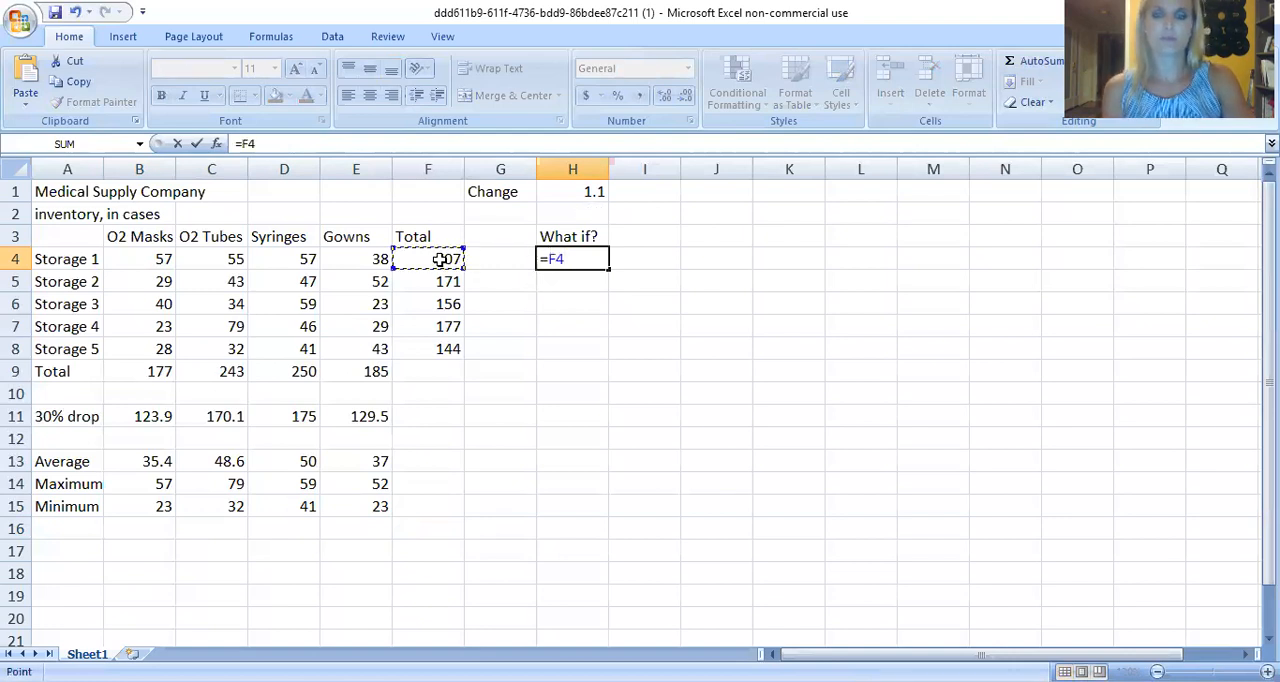
text(*)
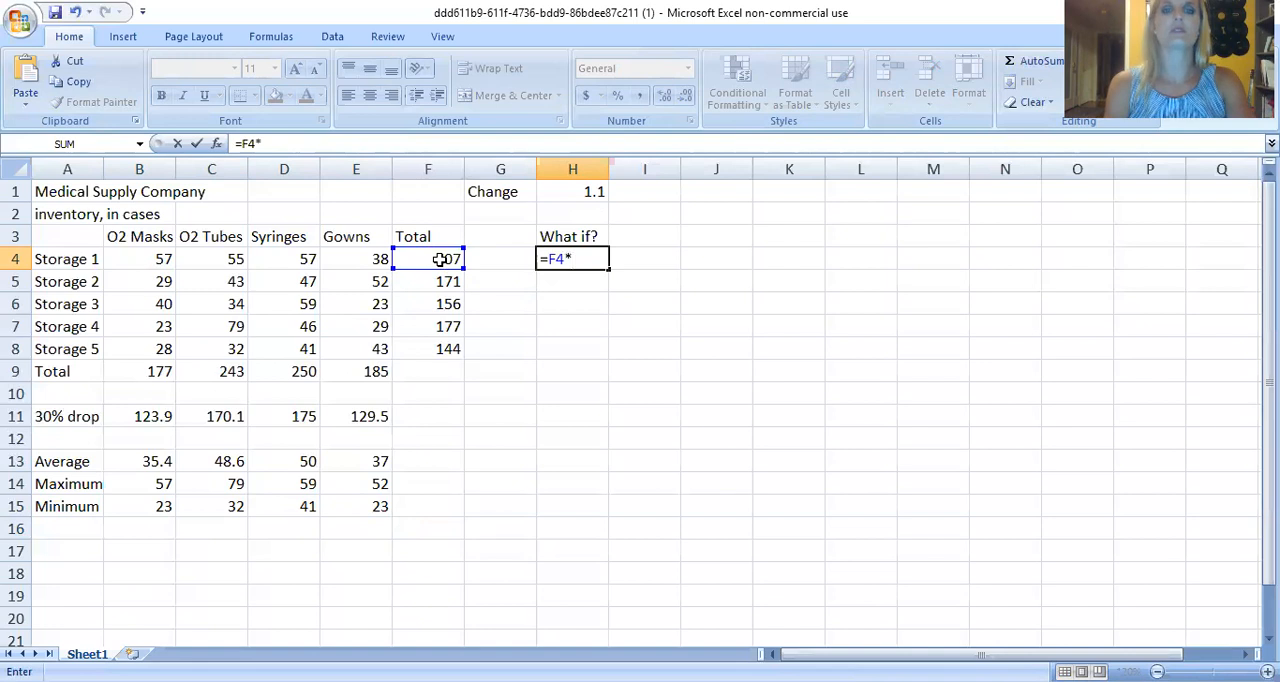
click(572, 193)
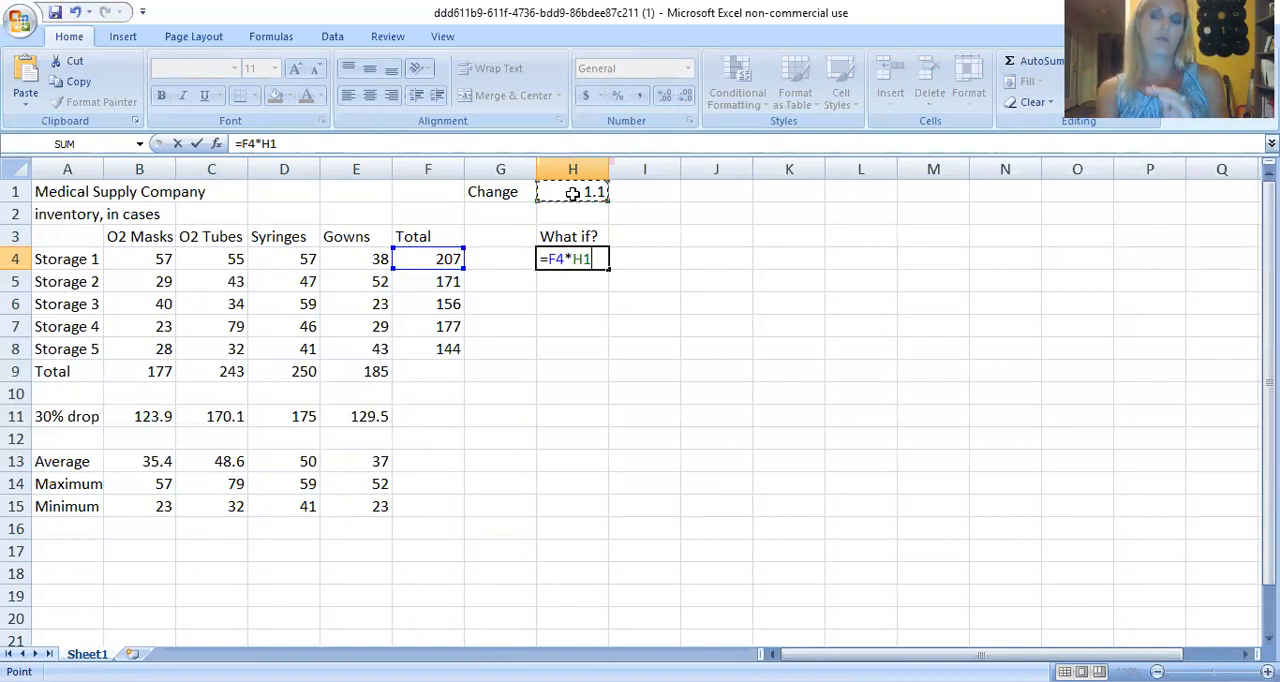
key(Return)
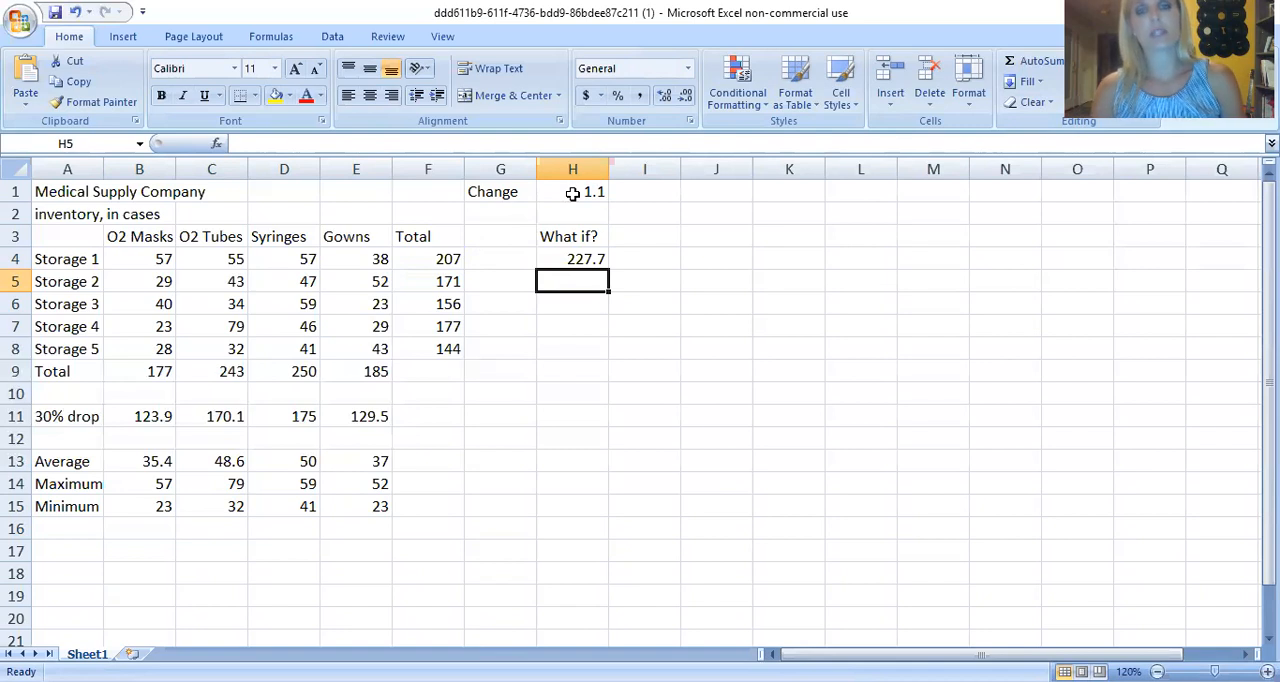
Fill the What if? formula from H4 down through H8 and check the cell references in H4 and H5.
click(588, 260)
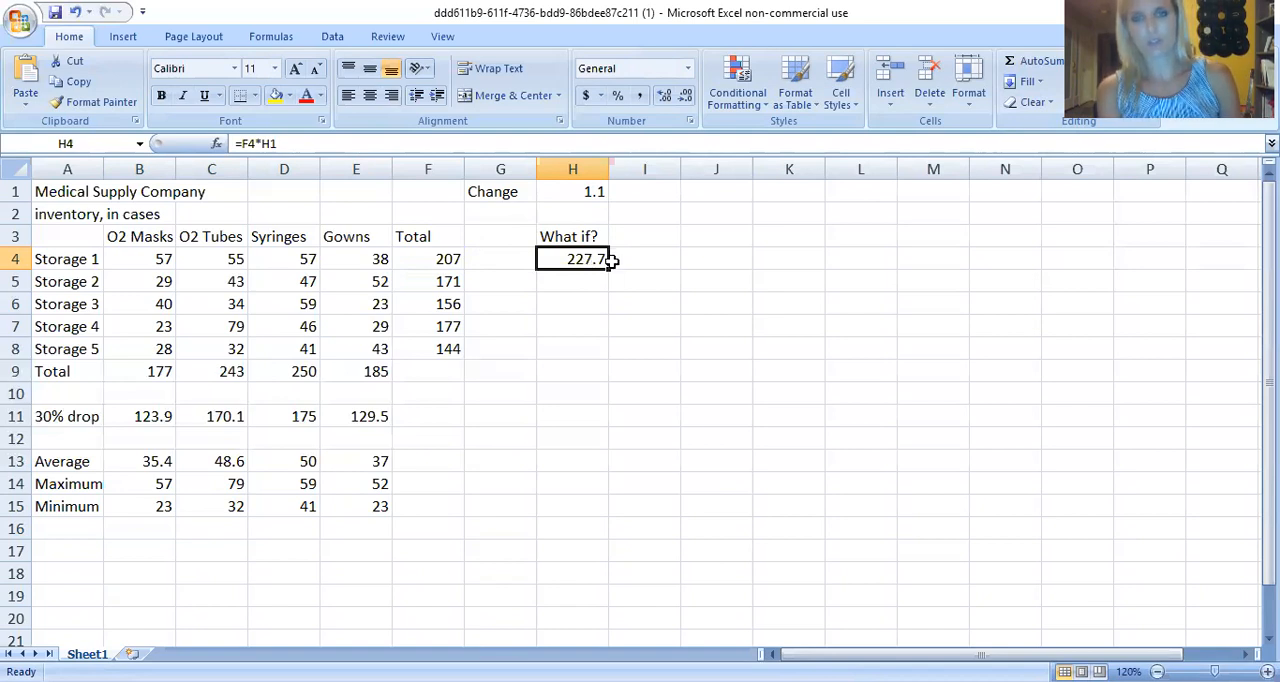
drag(606, 269, 600, 349)
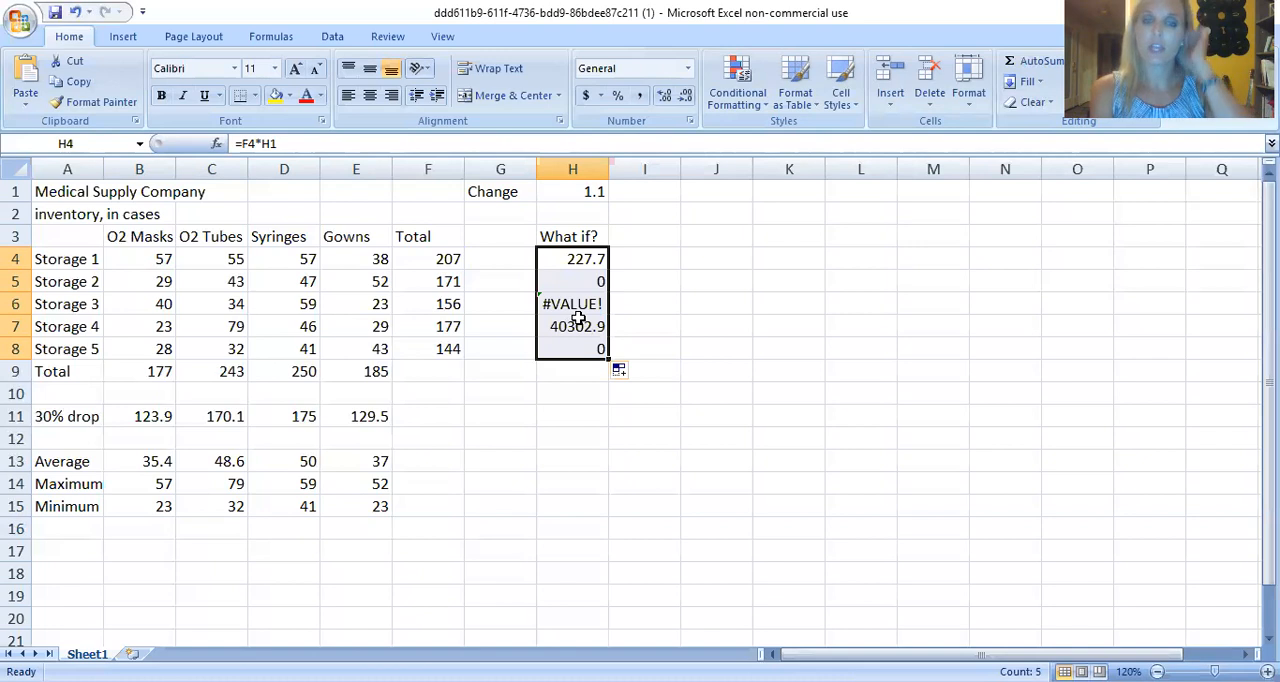
click(556, 258)
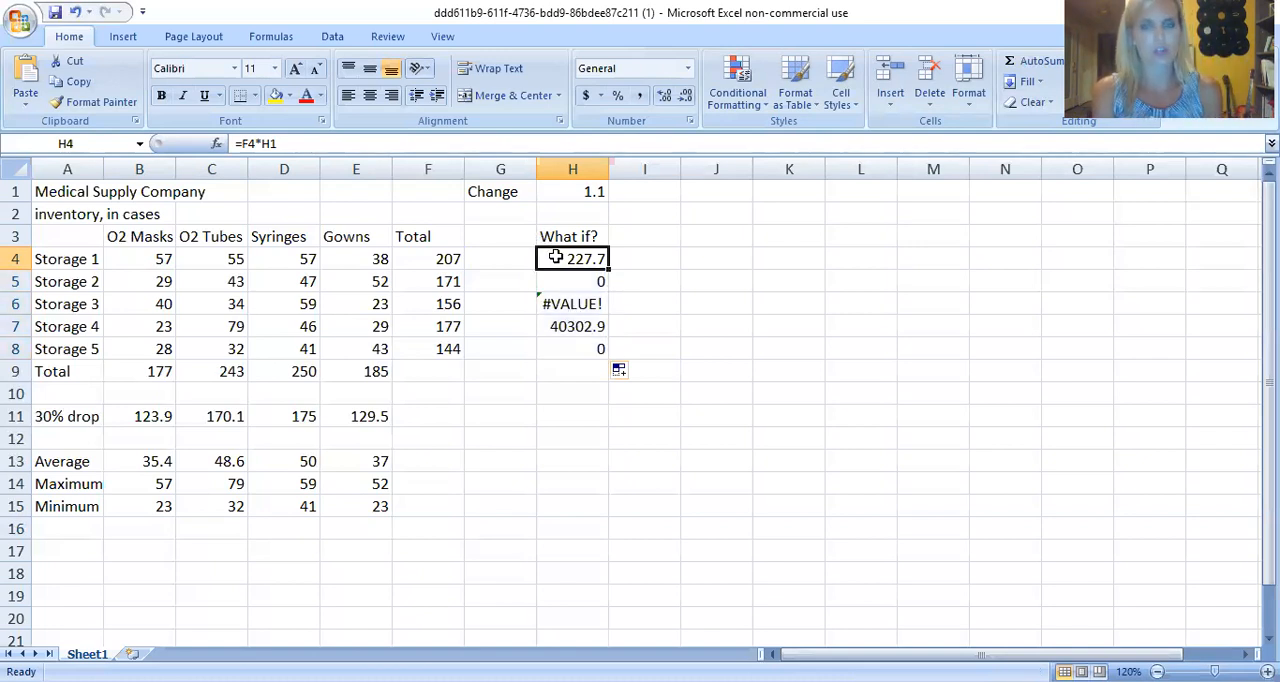
double_click(556, 258)
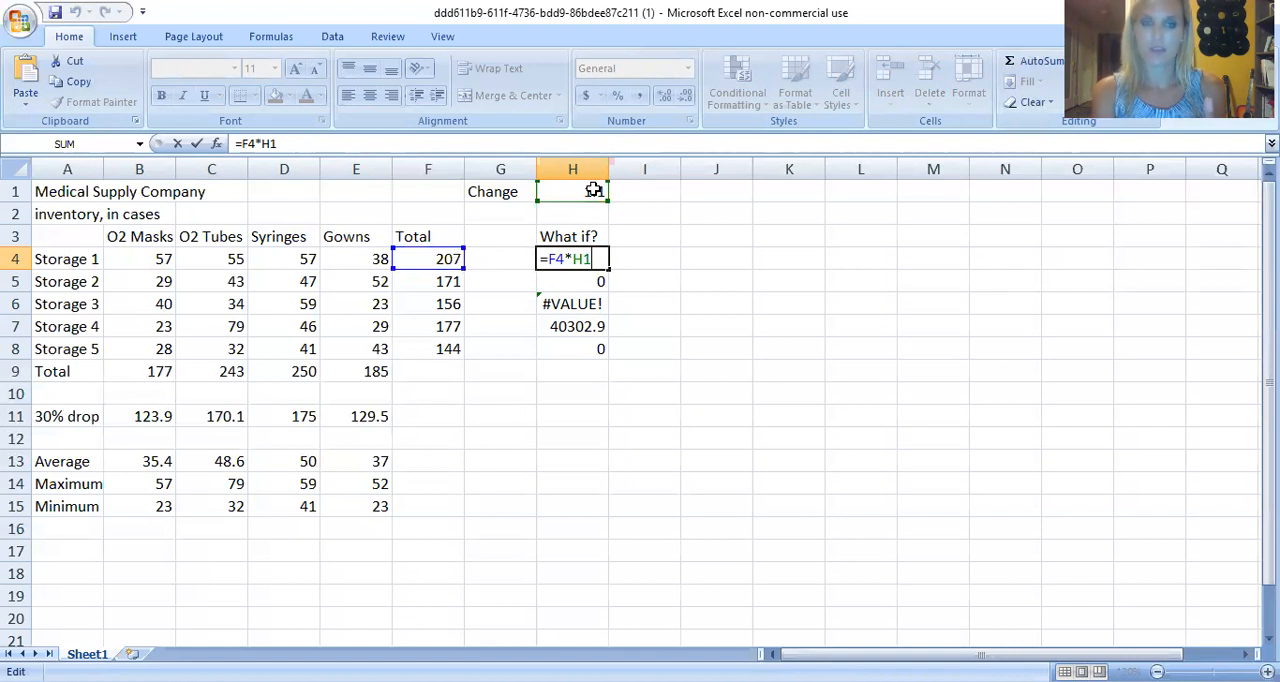
key(Return)
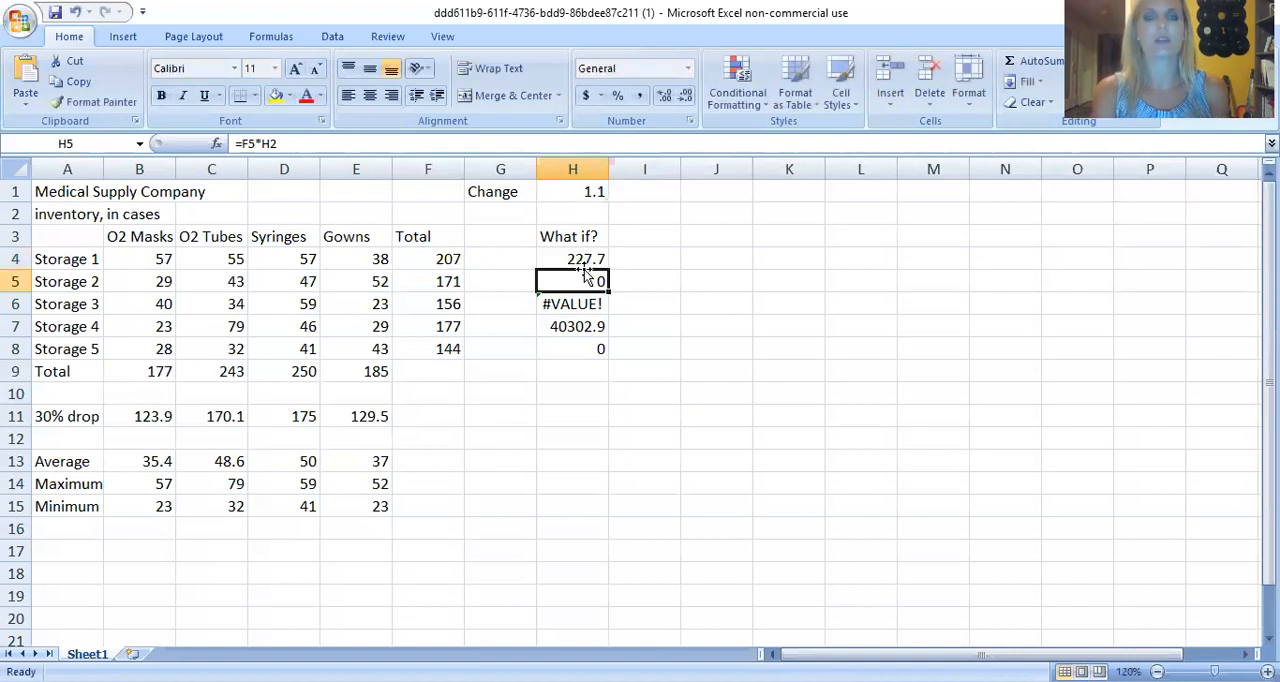
double_click(588, 280)
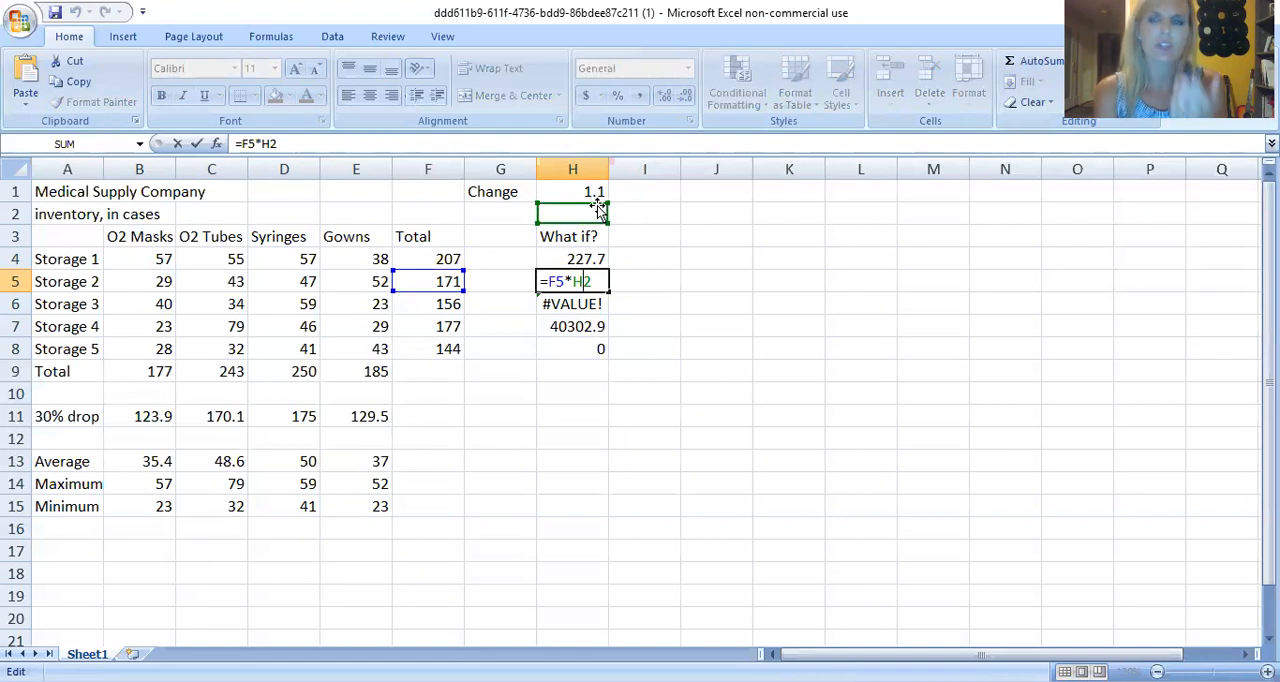
Close the H5 formula and check which cells the What if? formula in H6 refers to.
key(Return)
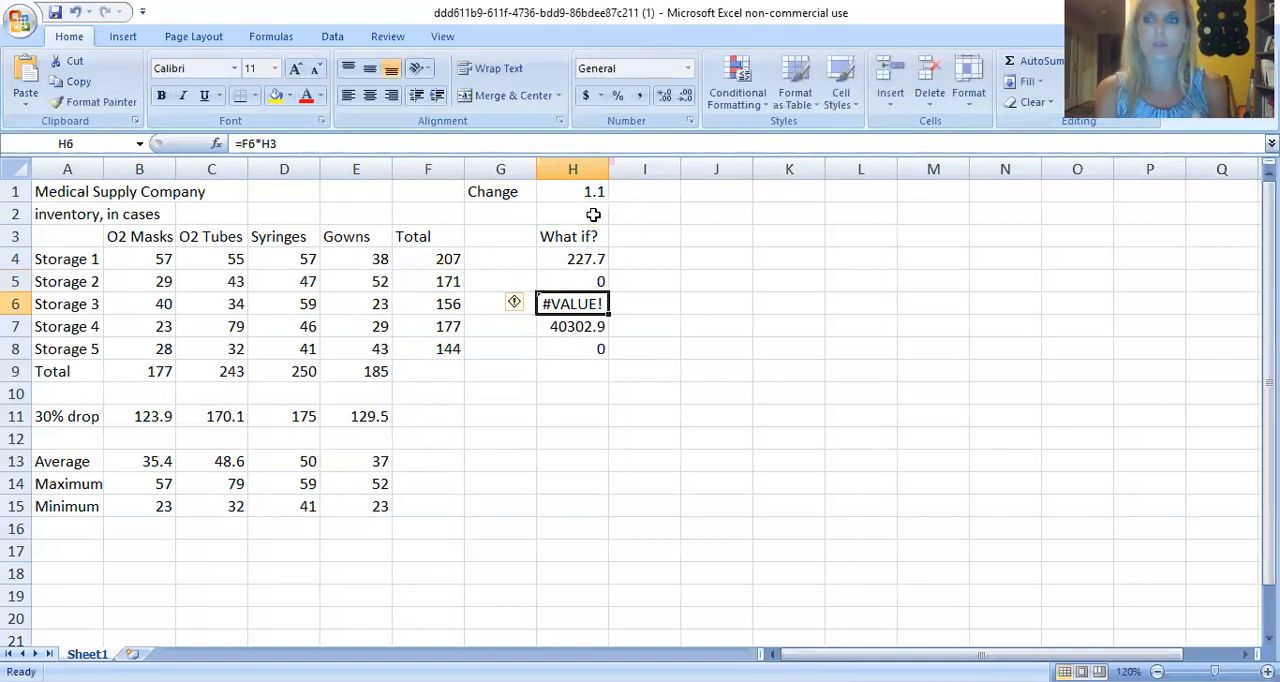
double_click(558, 303)
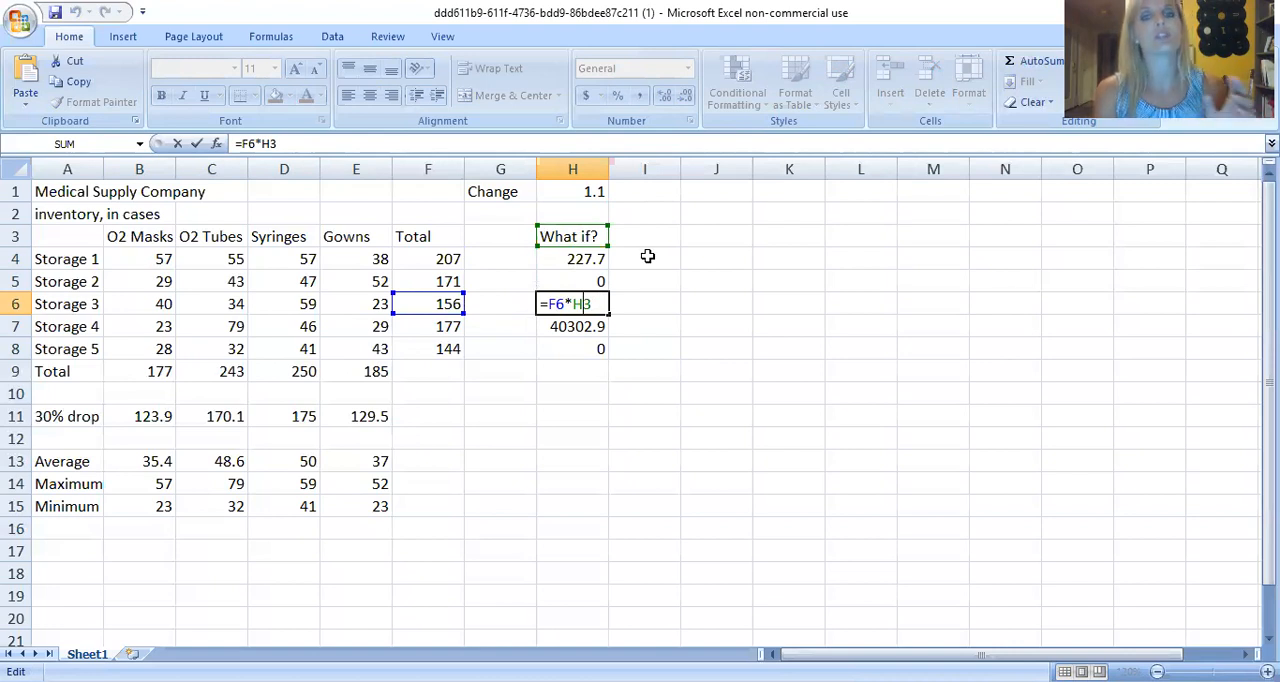
click(636, 259)
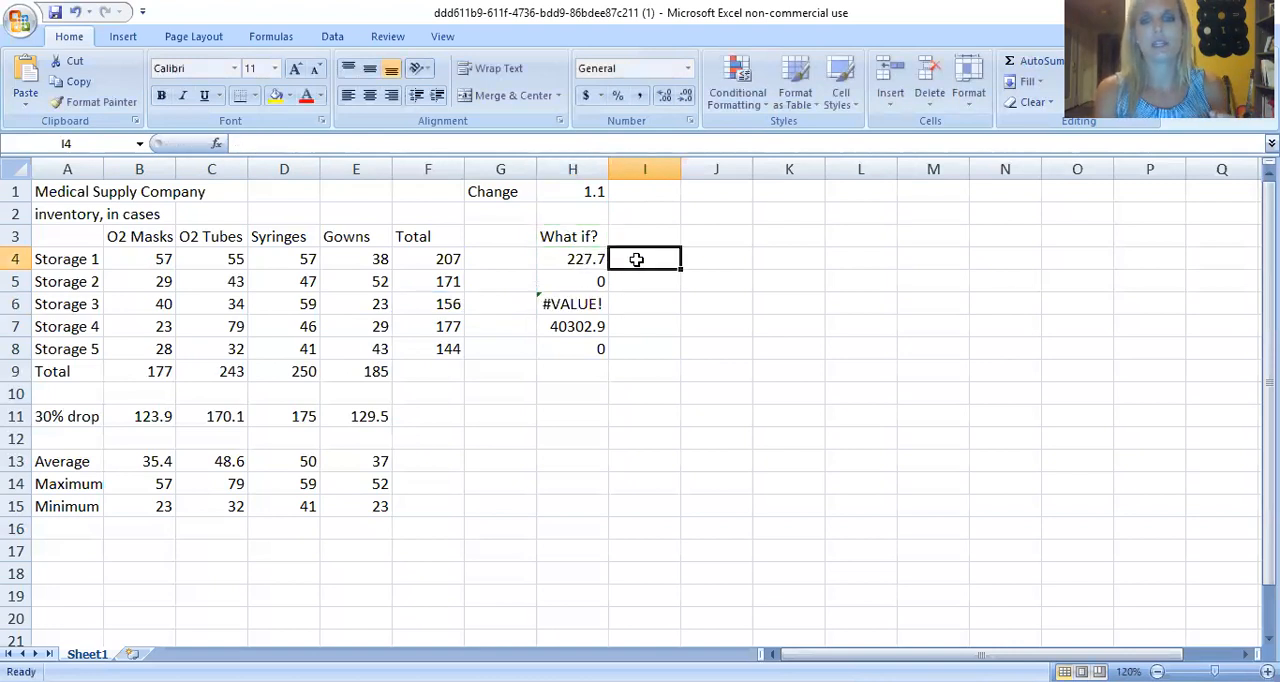
Make the Change cell reference absolute in H4 so the formula reads =F4*$H$1.
click(594, 259)
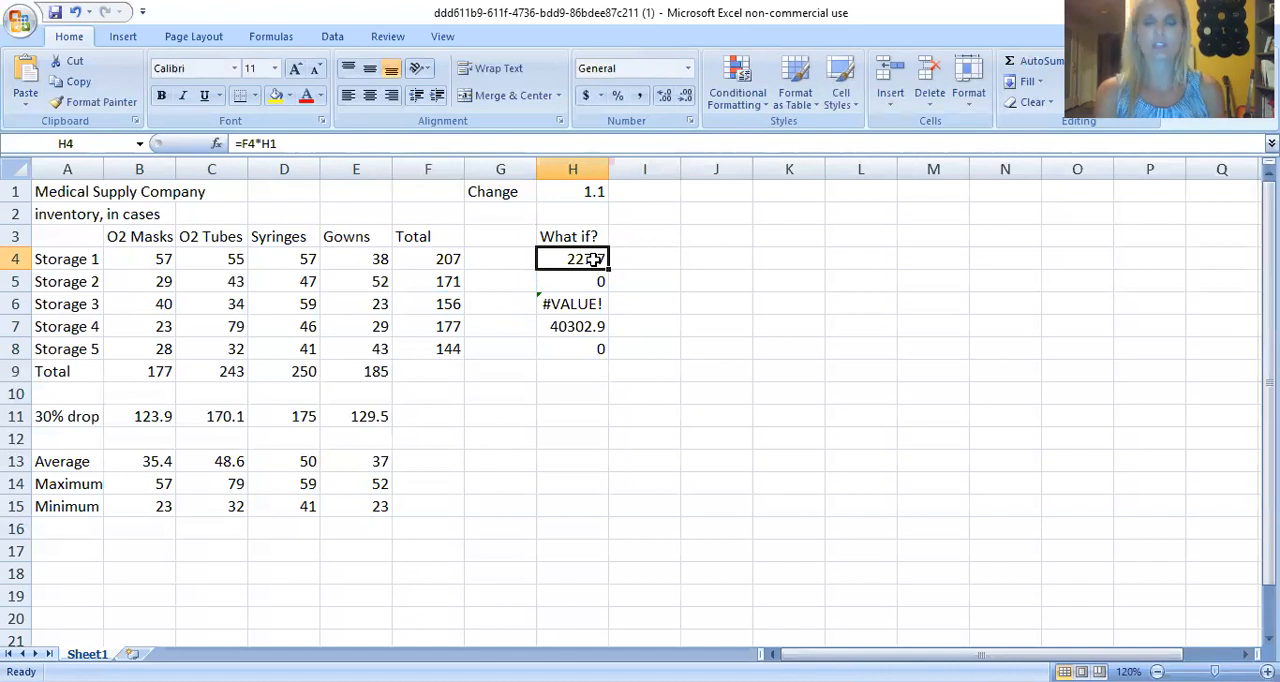
double_click(594, 259)
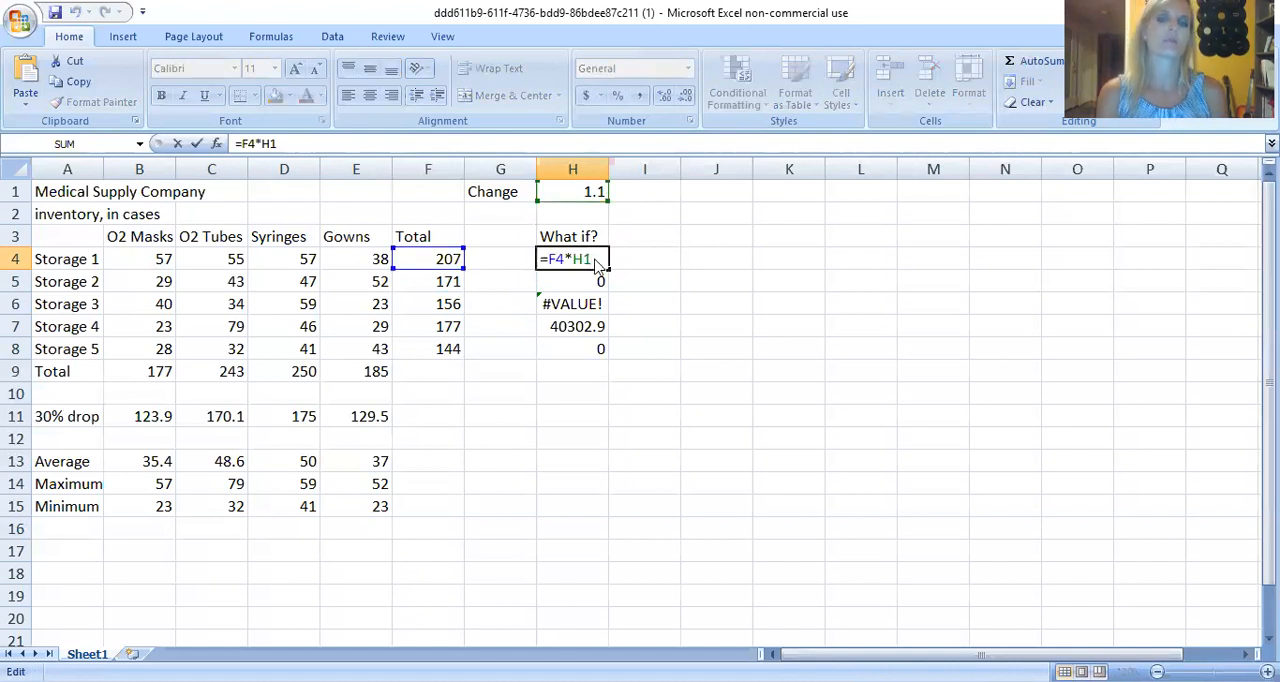
click(585, 260)
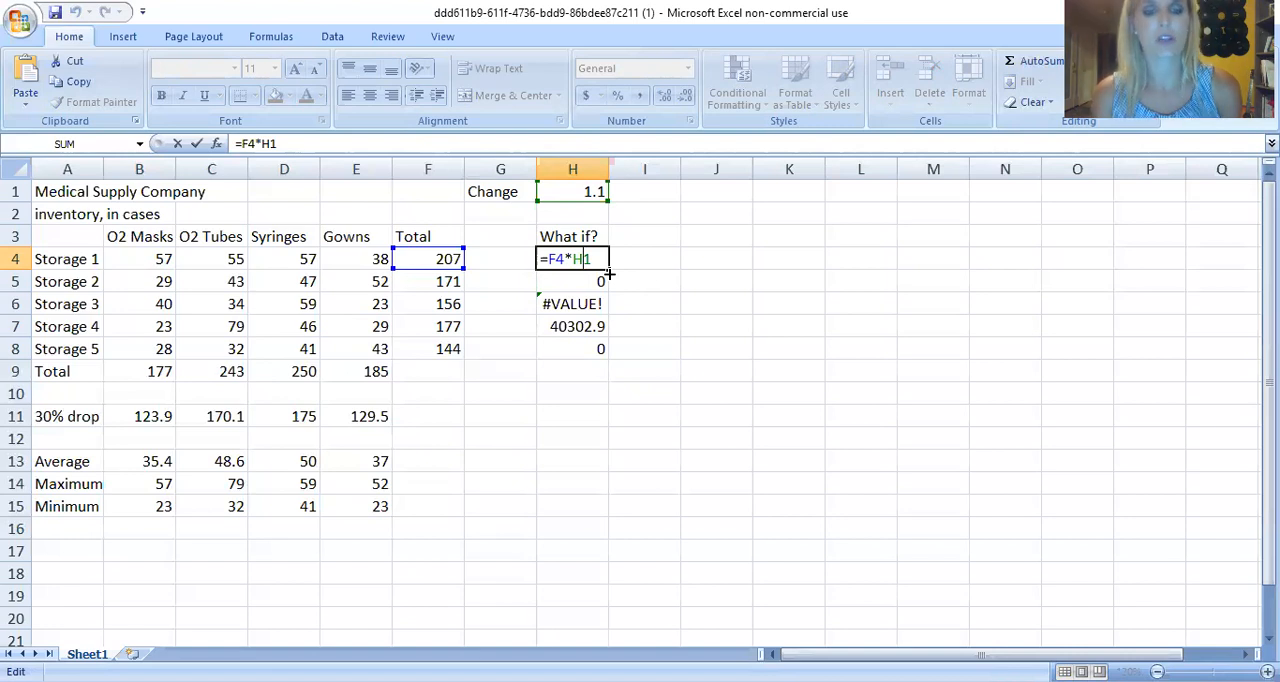
key(F4)
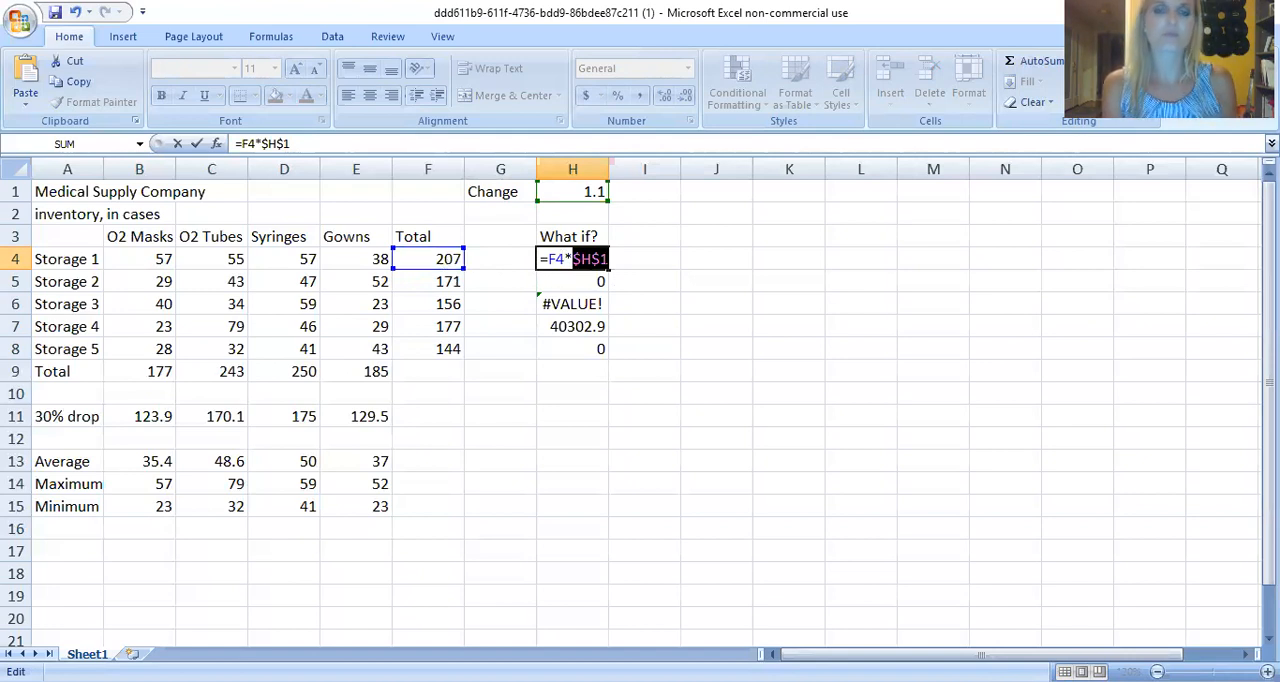
key(Return)
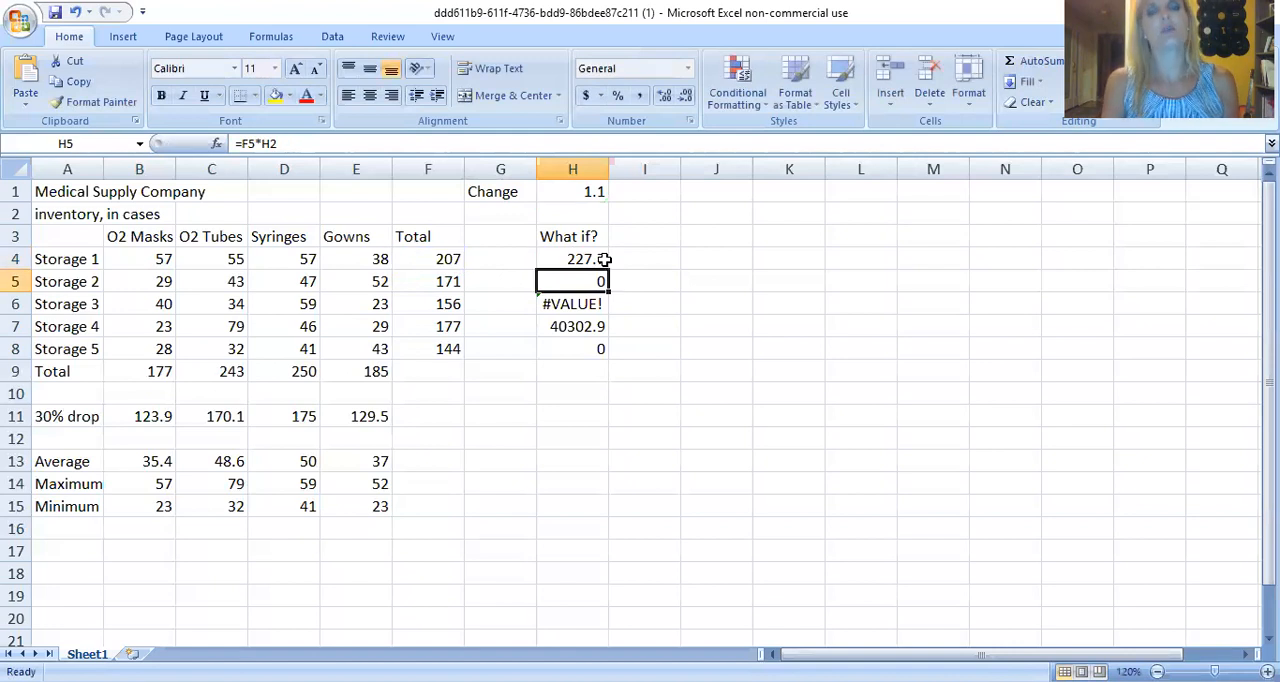
Fill the corrected What if? formula from H4 down through H8, replacing the faulty formulas.
click(605, 259)
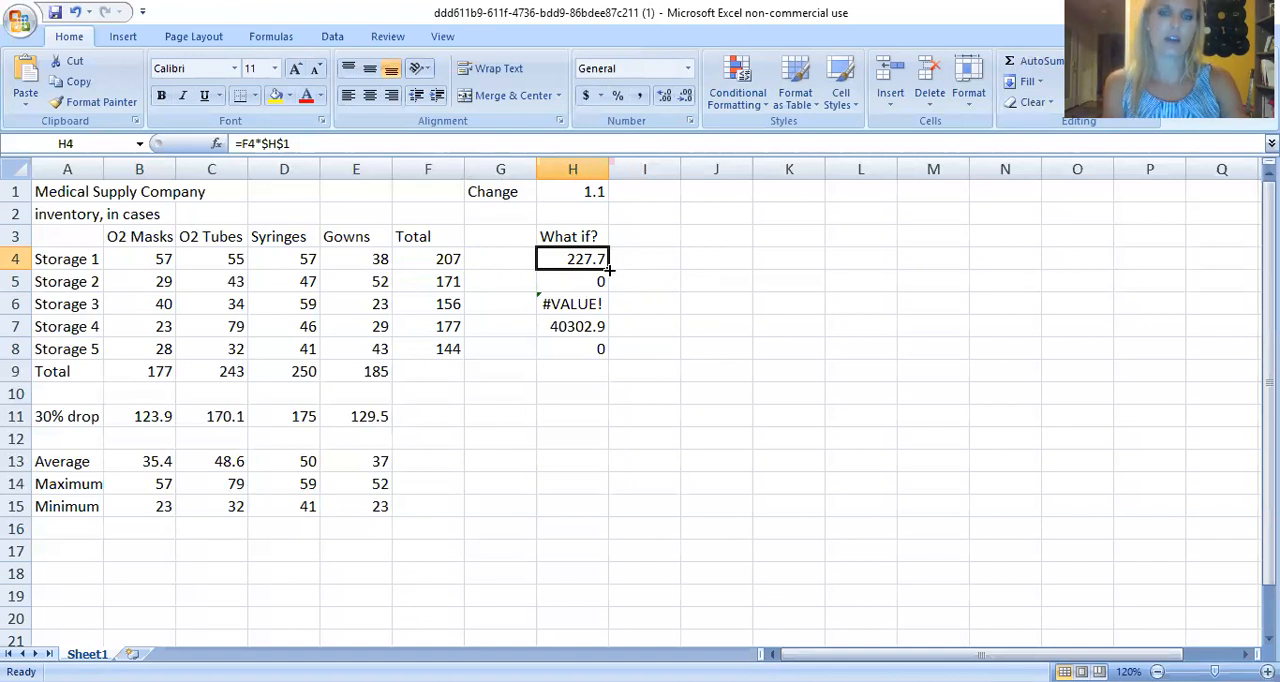
drag(608, 269, 610, 346)
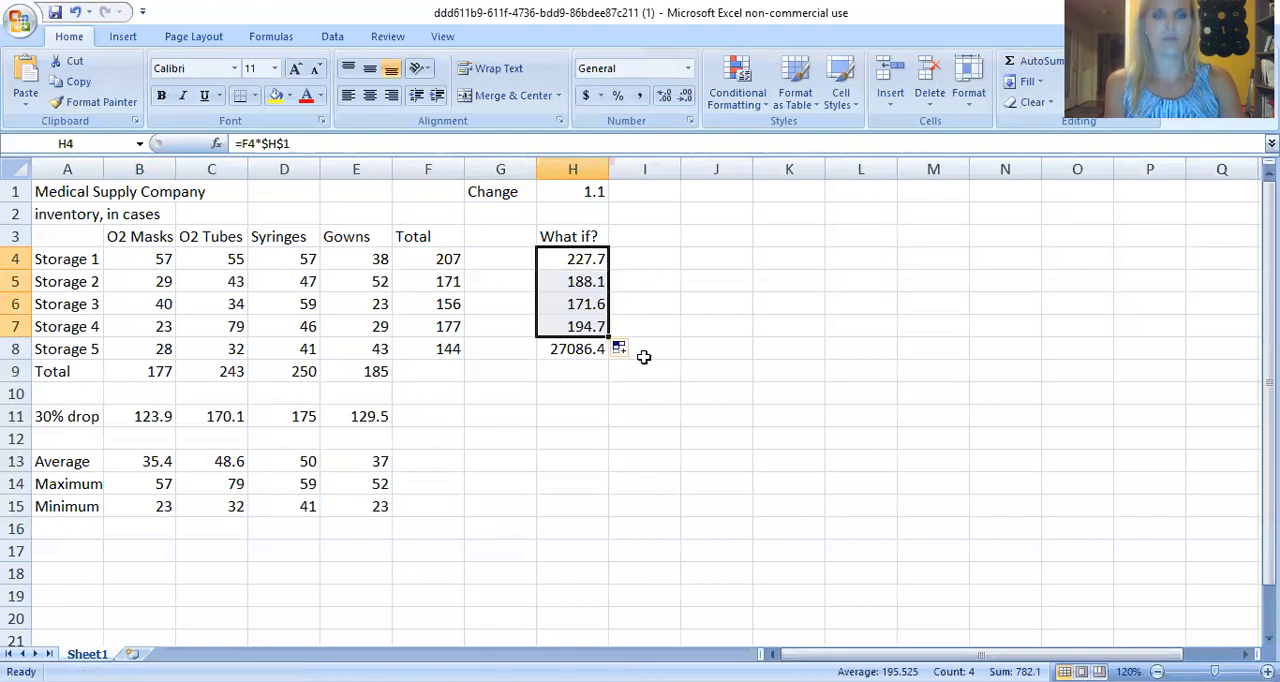
click(598, 348)
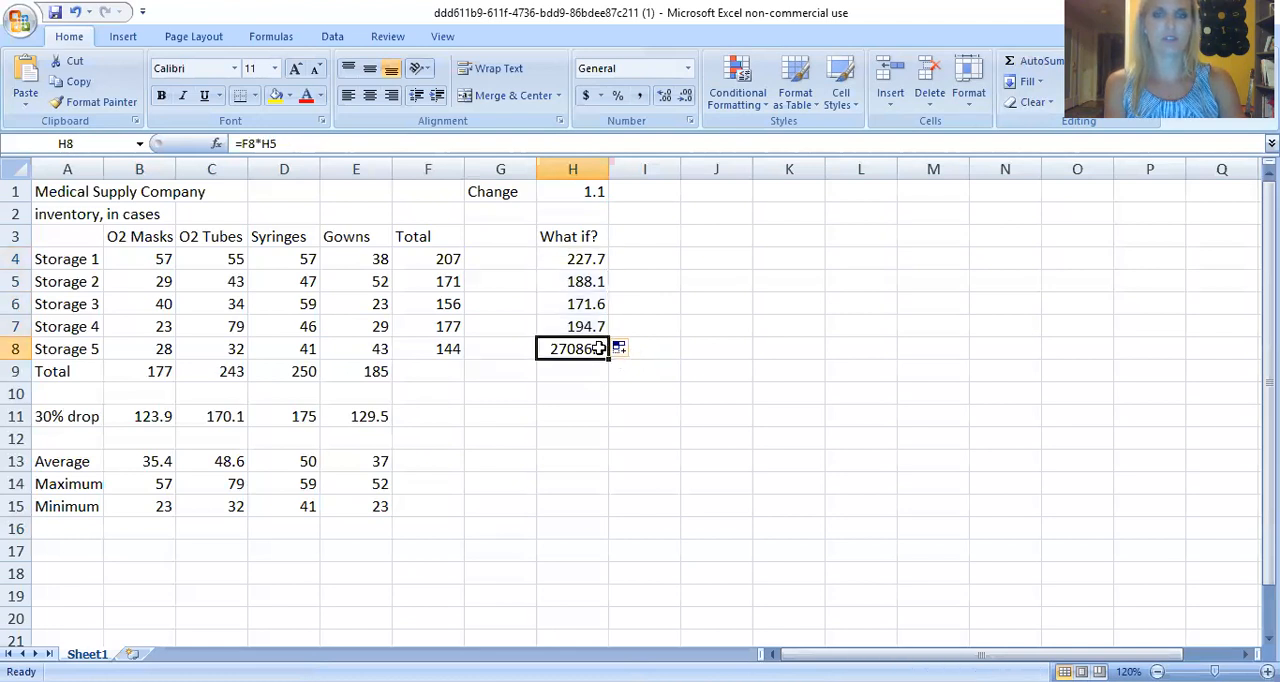
double_click(598, 348)
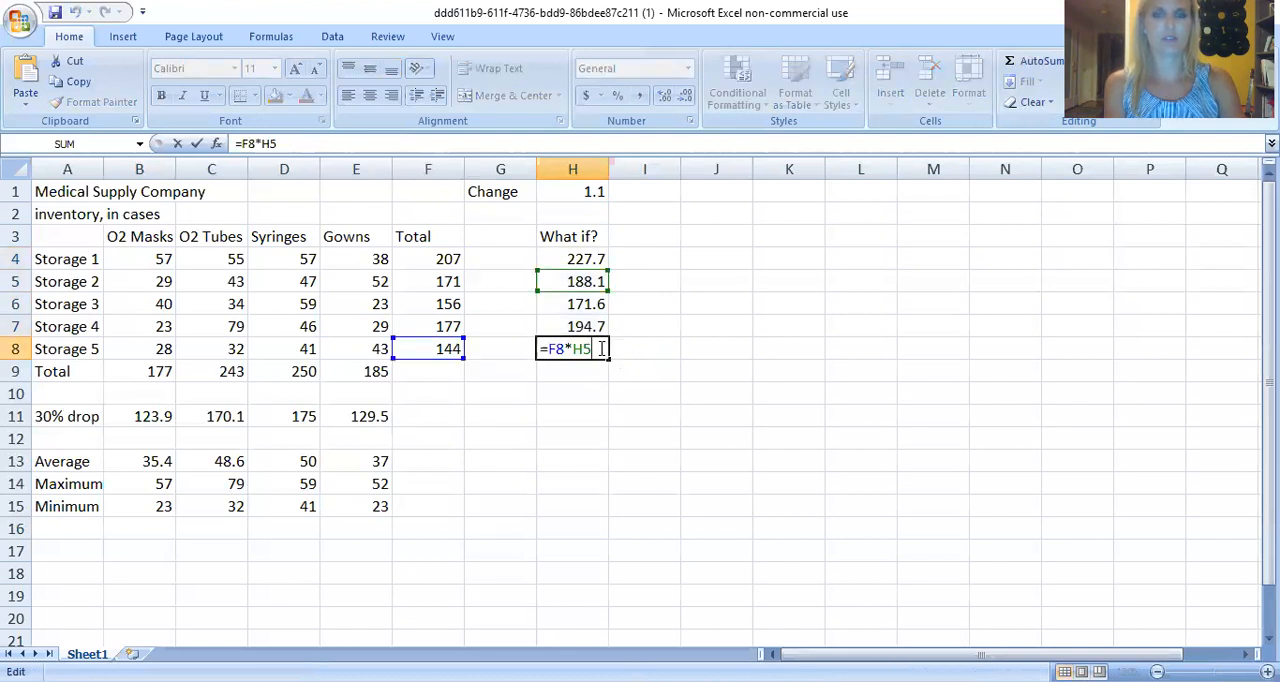
click(596, 326)
drag(608, 337, 612, 357)
click(656, 330)
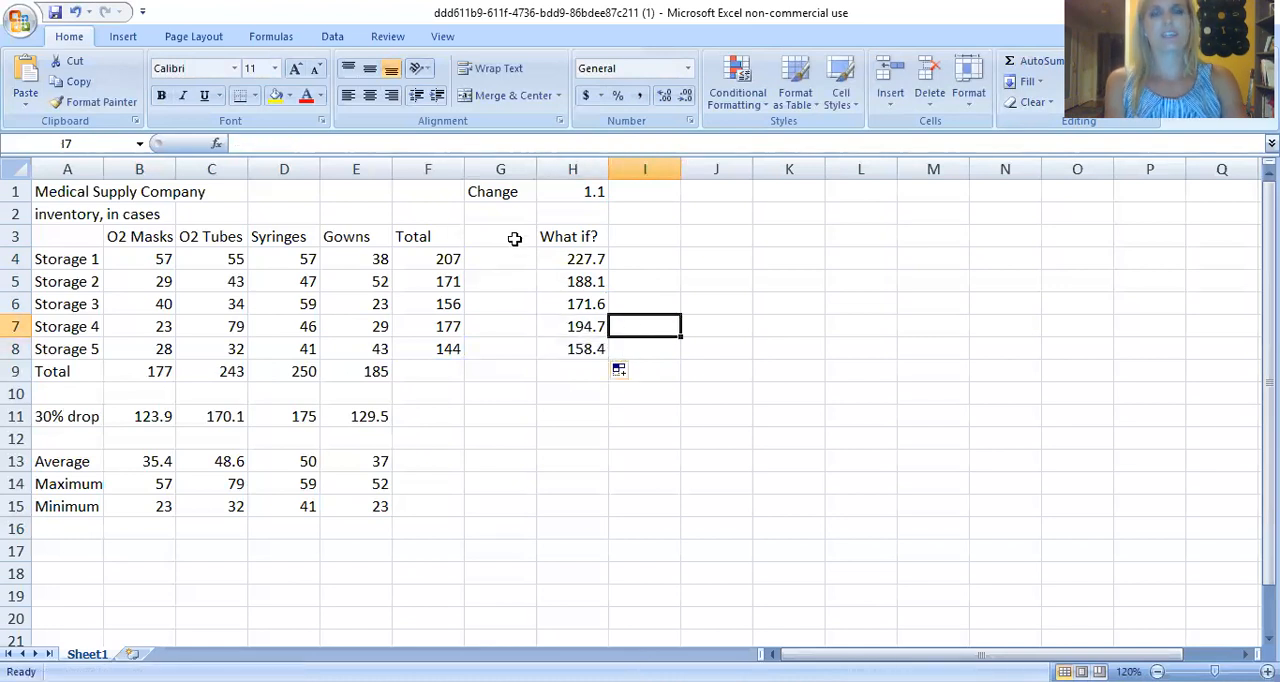
Fill the H4 formula down through H7 once more and check the cell references in H7.
click(563, 262)
drag(608, 270, 597, 343)
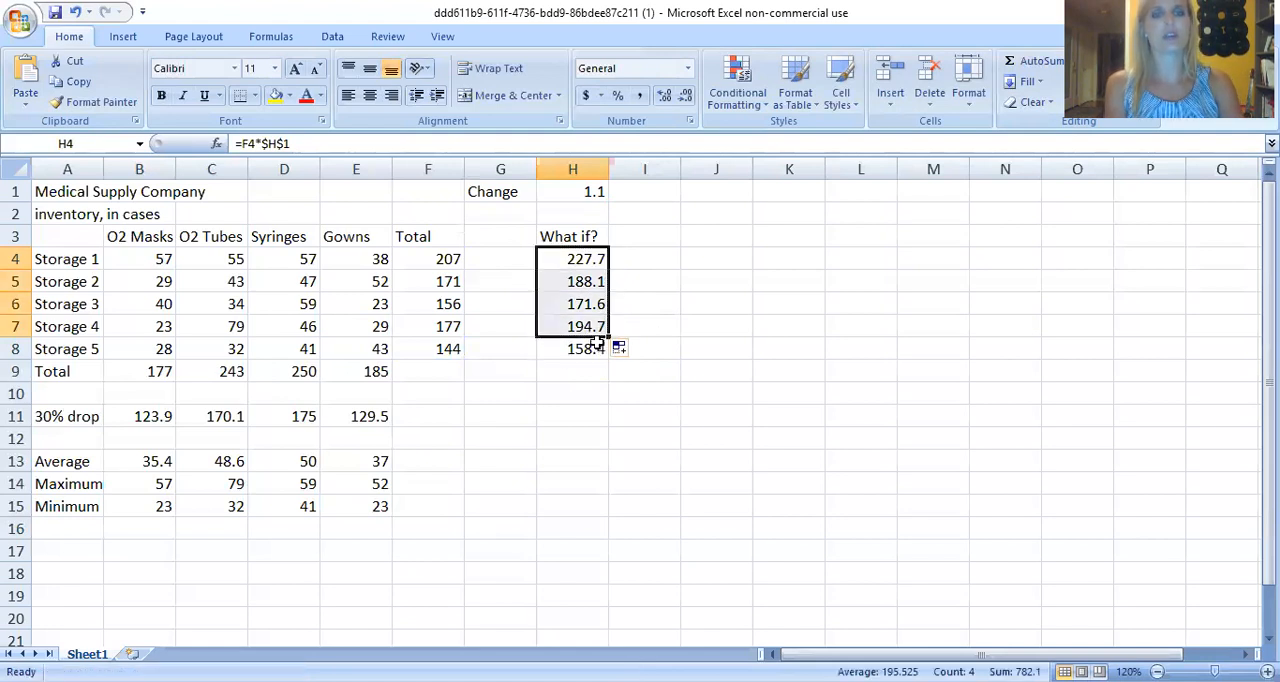
click(657, 346)
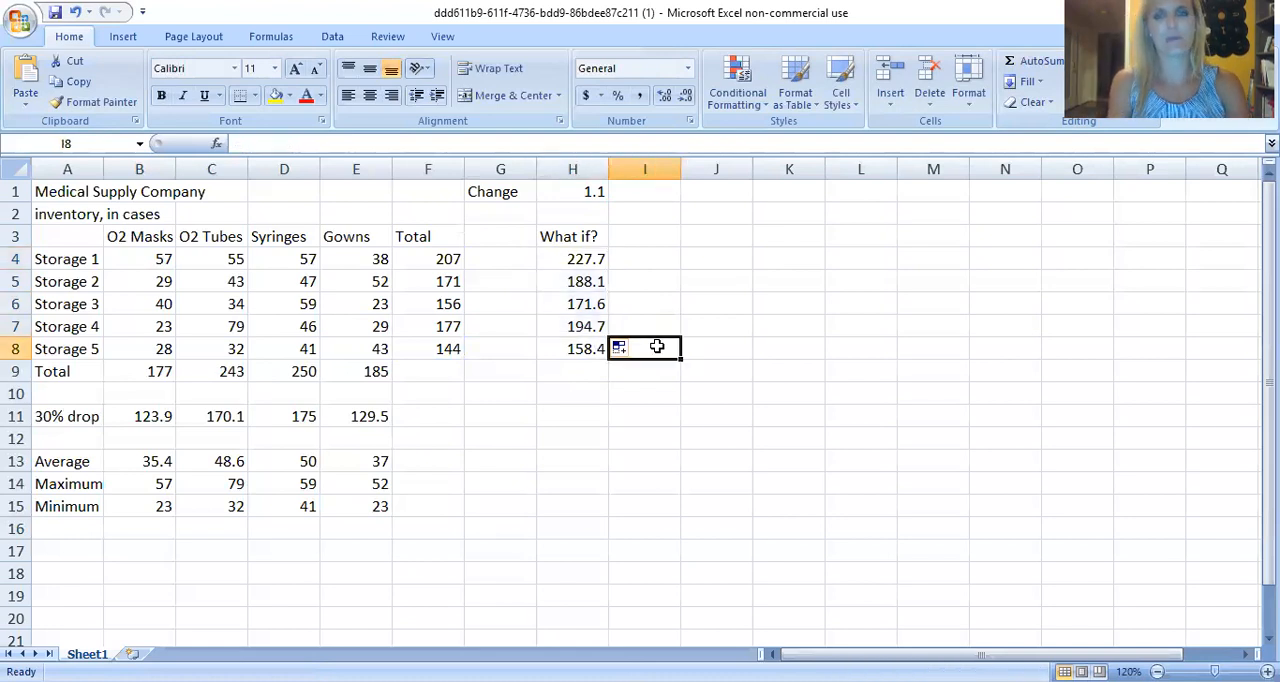
click(788, 279)
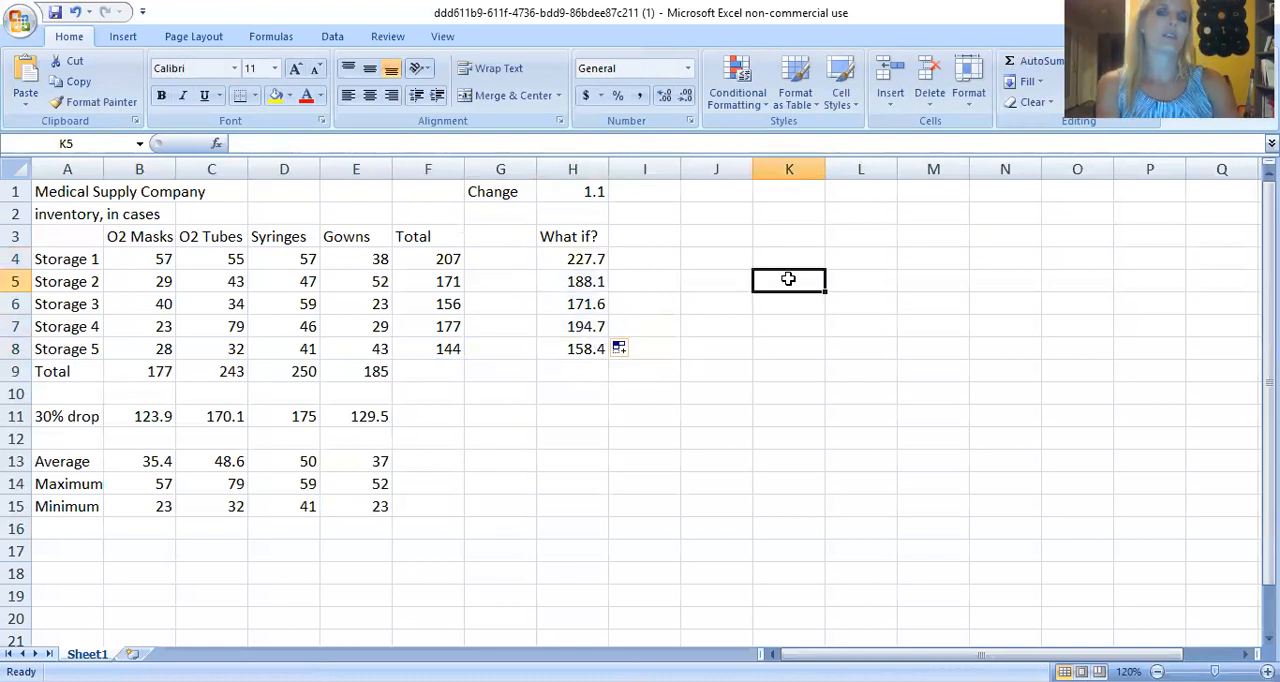
double_click(591, 322)
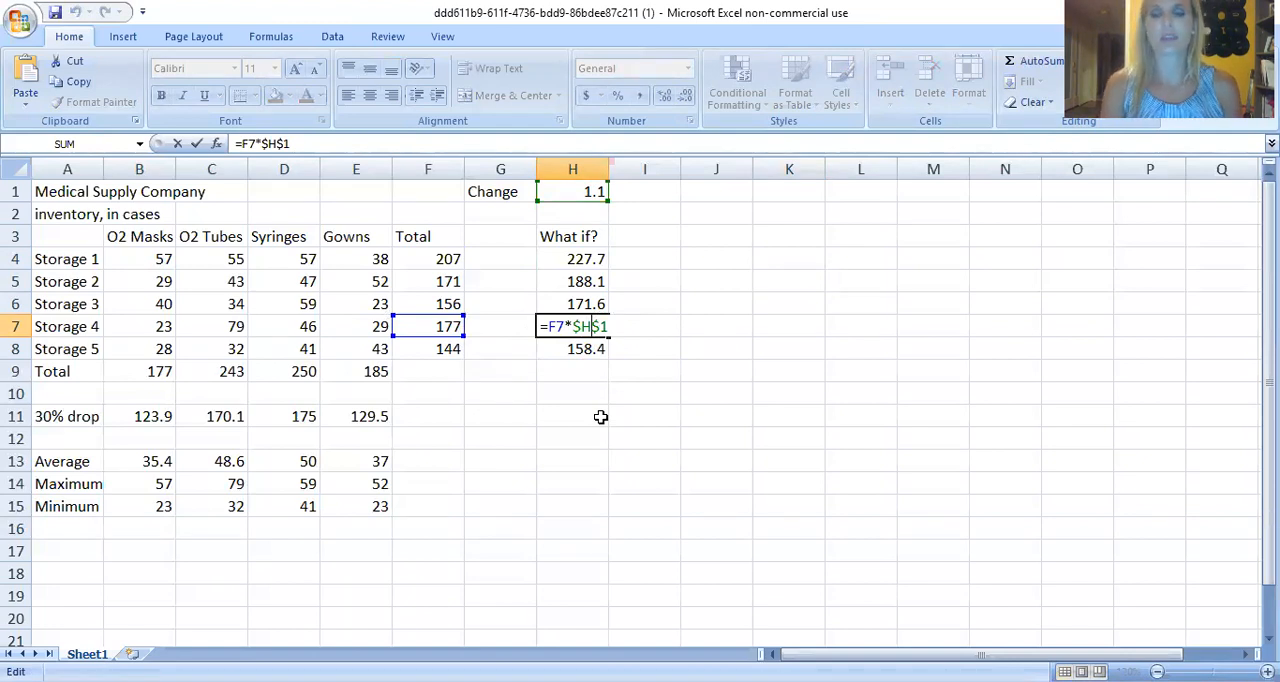
key(Return)
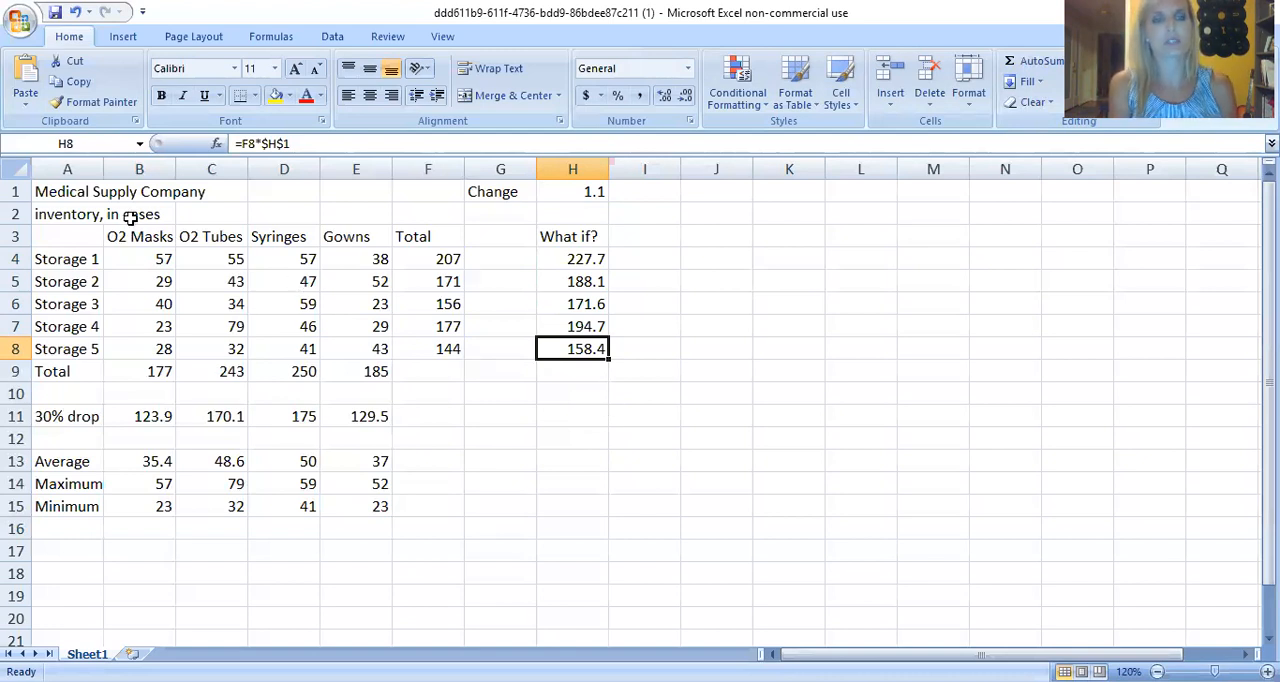
Merge and center the title Medical Supply Company across A1:E1.
click(91, 188)
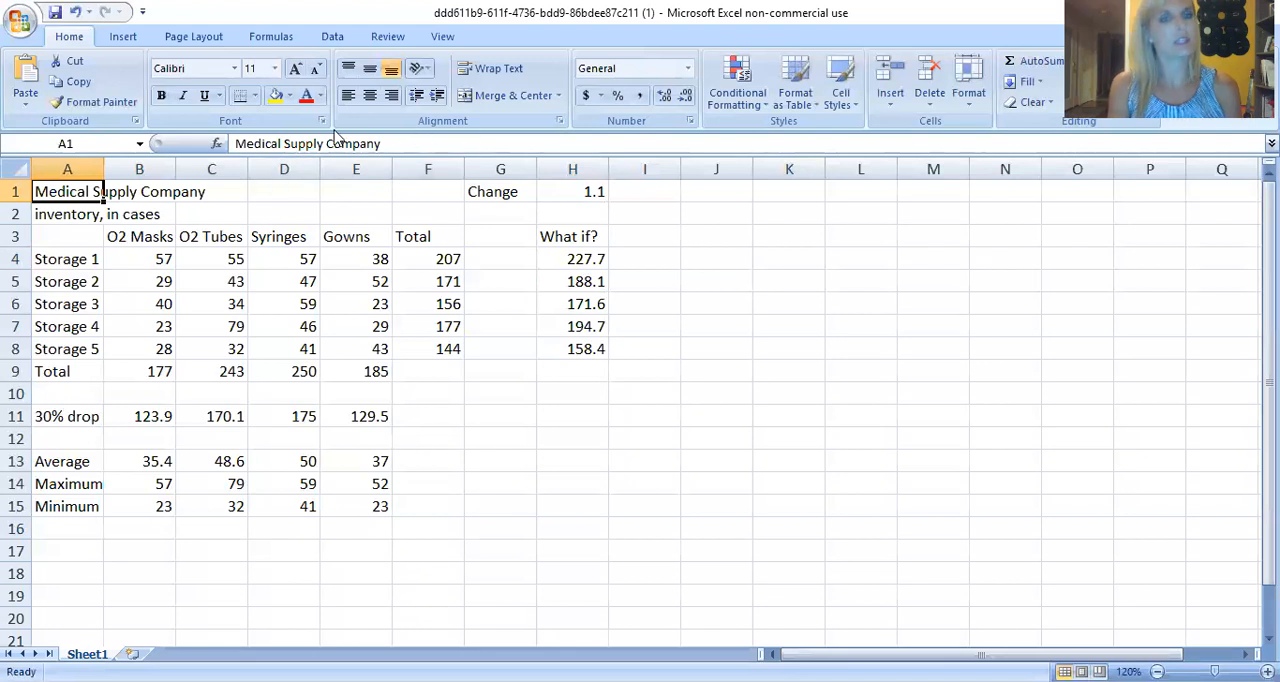
click(150, 196)
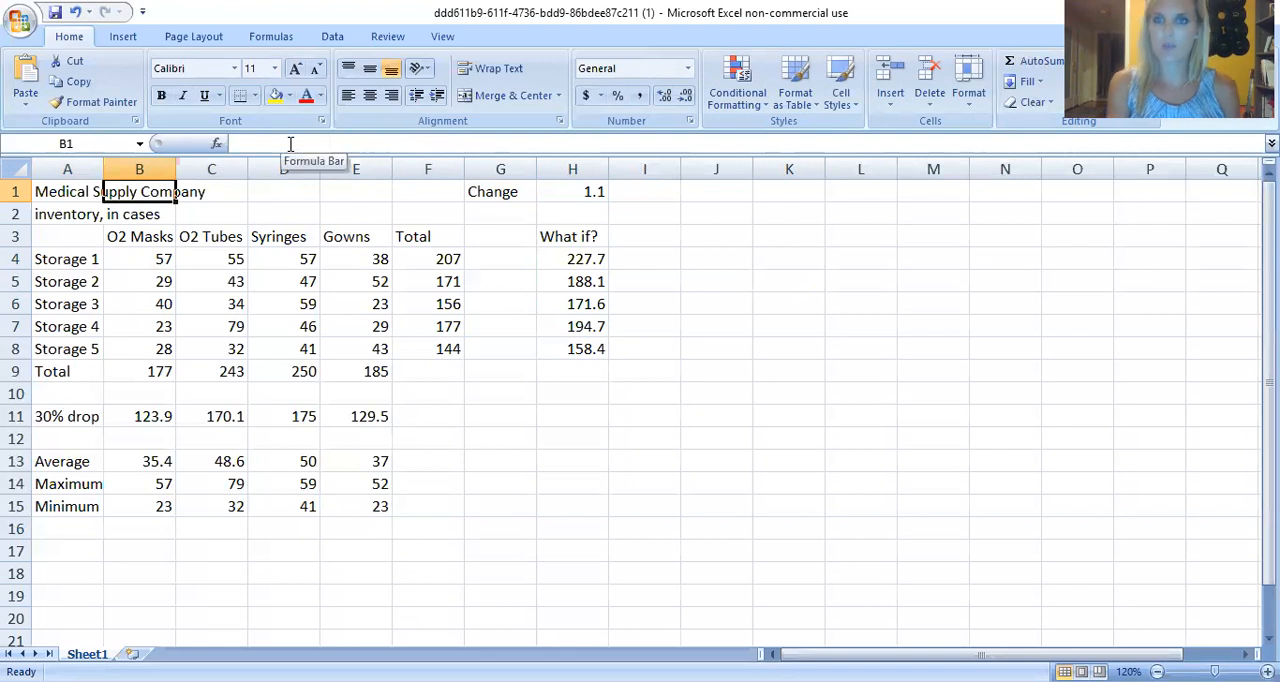
click(88, 215)
click(81, 193)
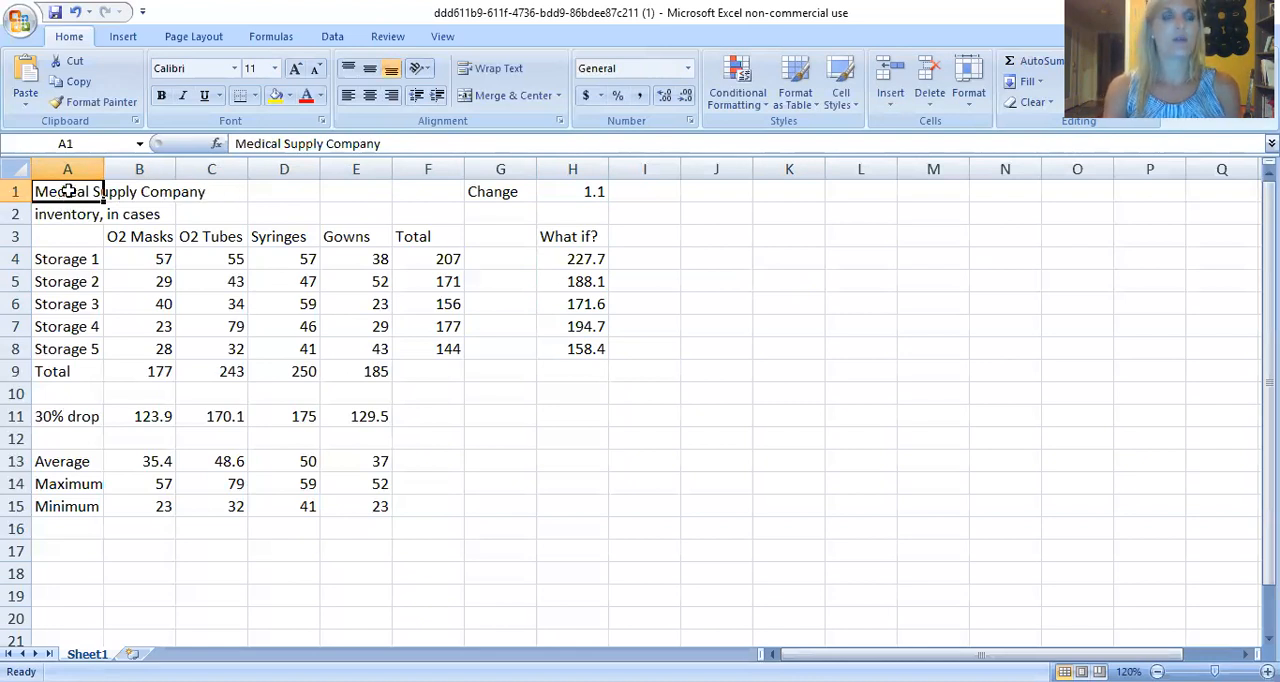
drag(67, 191, 339, 192)
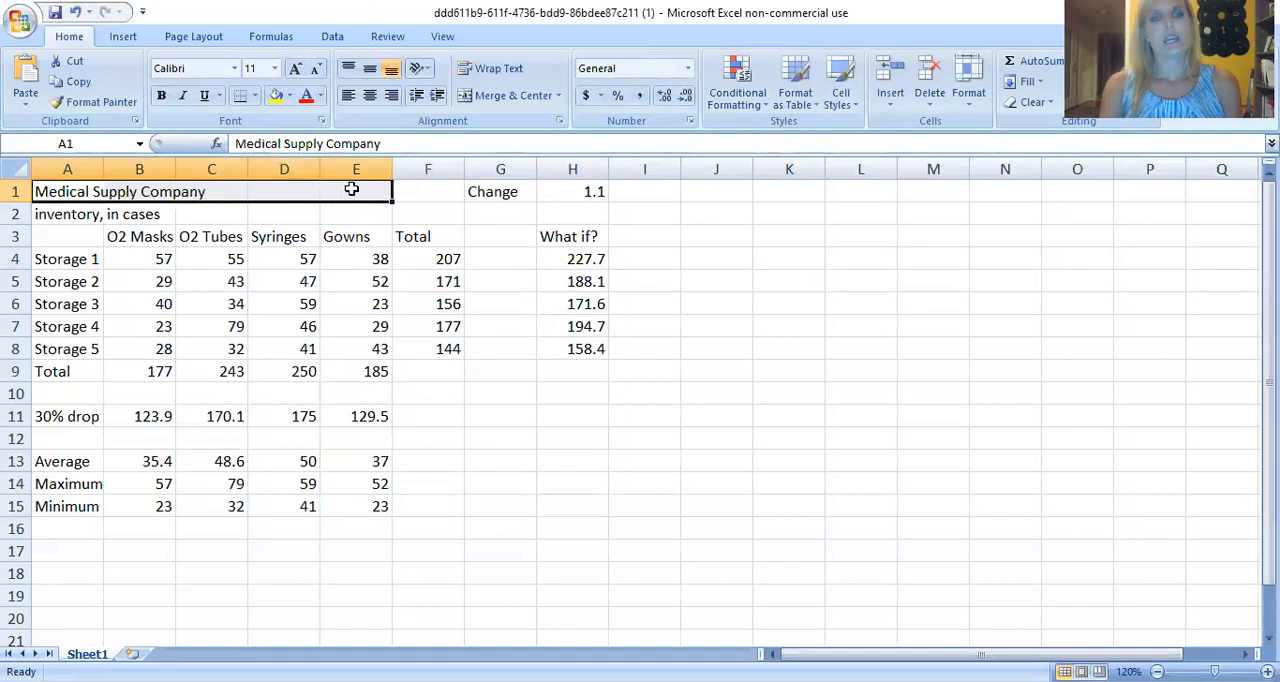
click(503, 96)
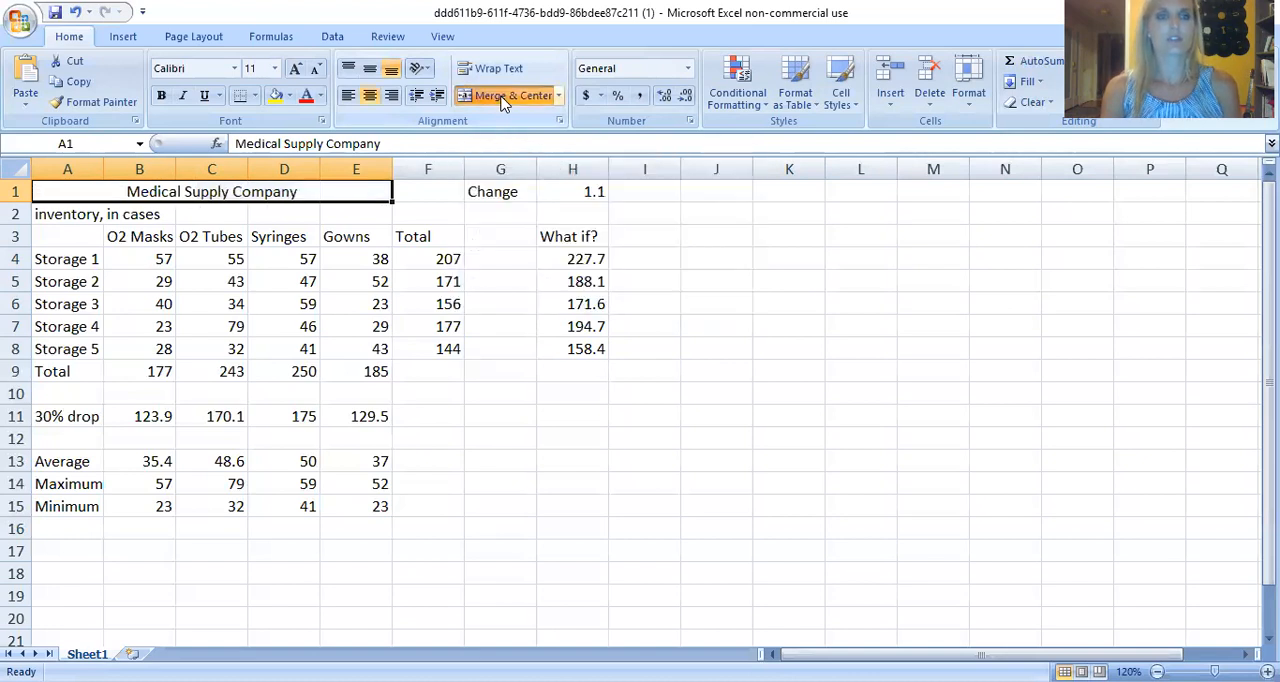
click(323, 398)
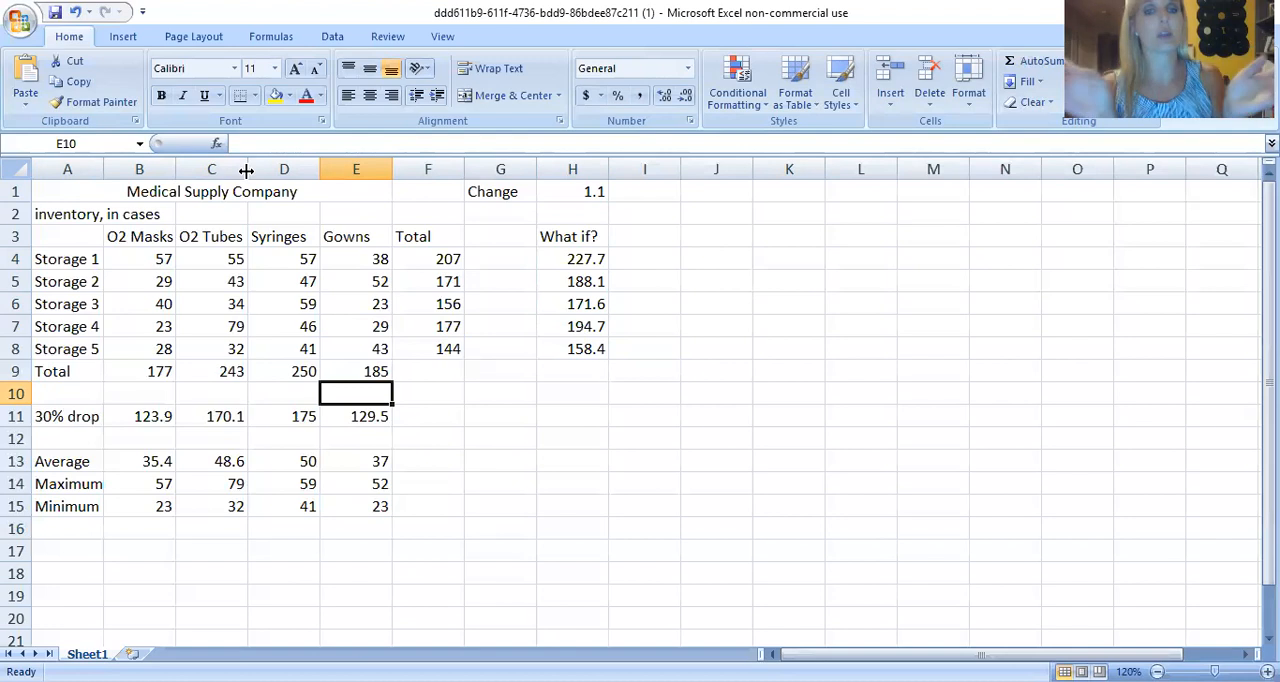
Try adjusting column widths manually by widening column B slightly and widening and narrowing column A.
drag(246, 171, 182, 178)
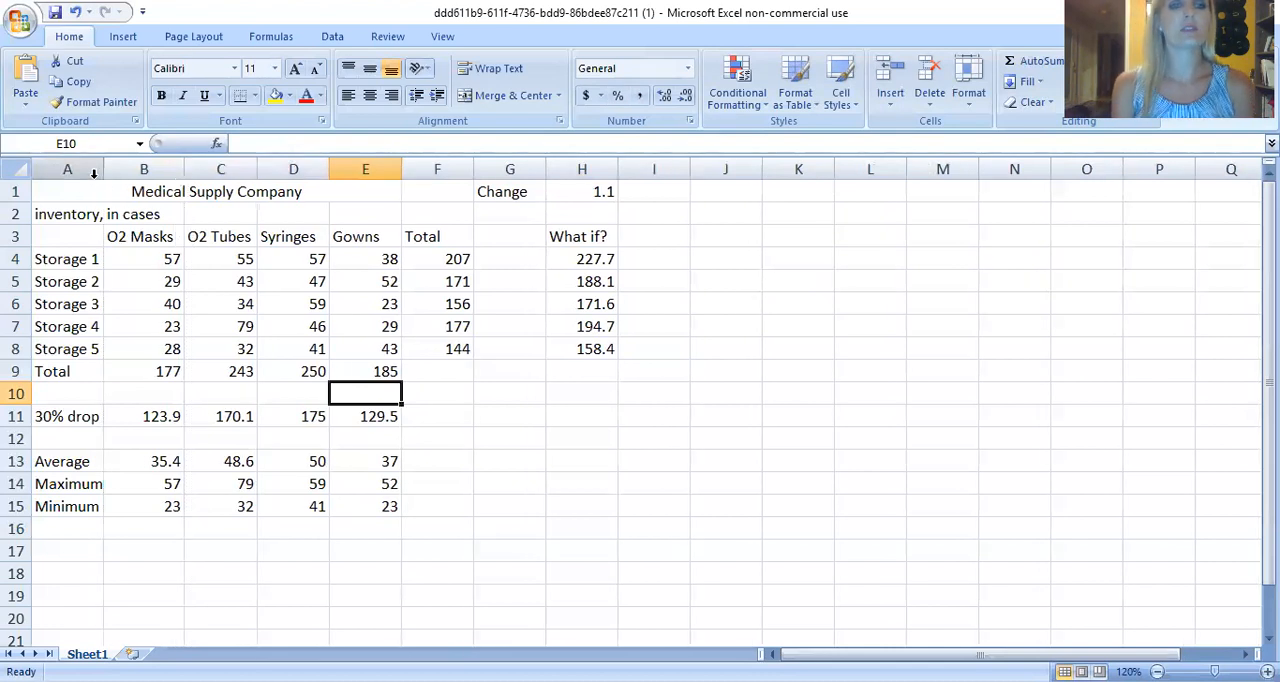
drag(105, 175, 111, 175)
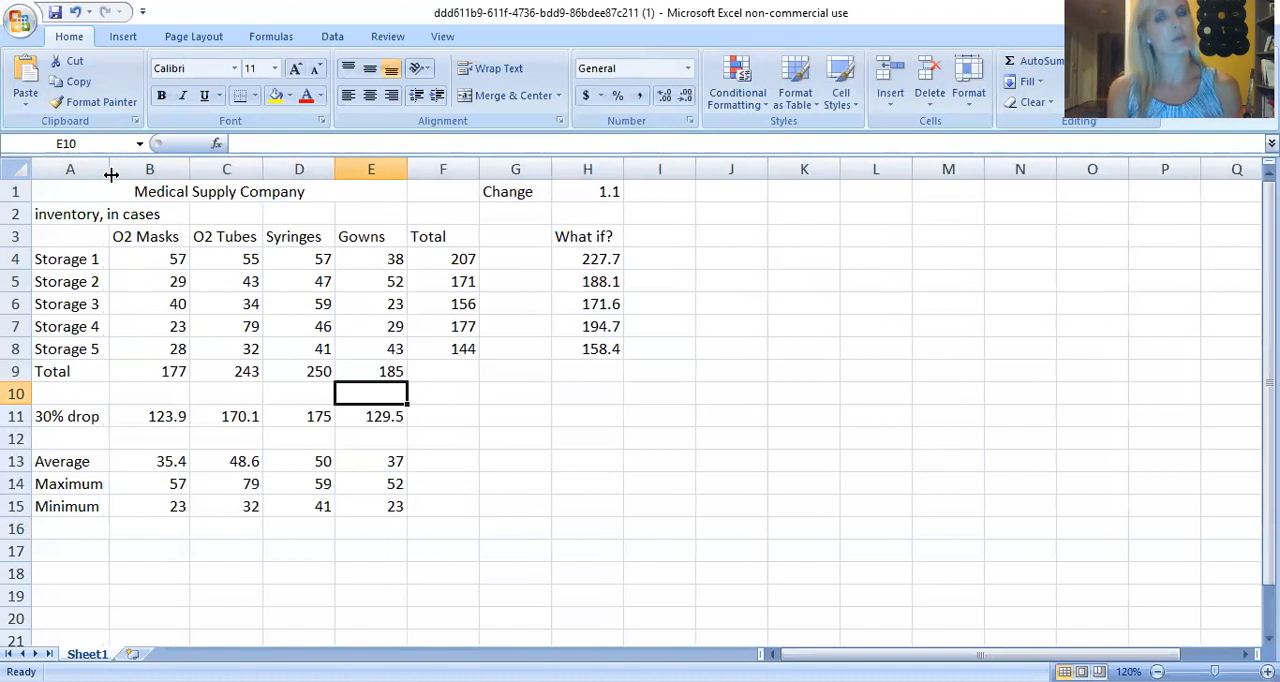
drag(111, 175, 85, 173)
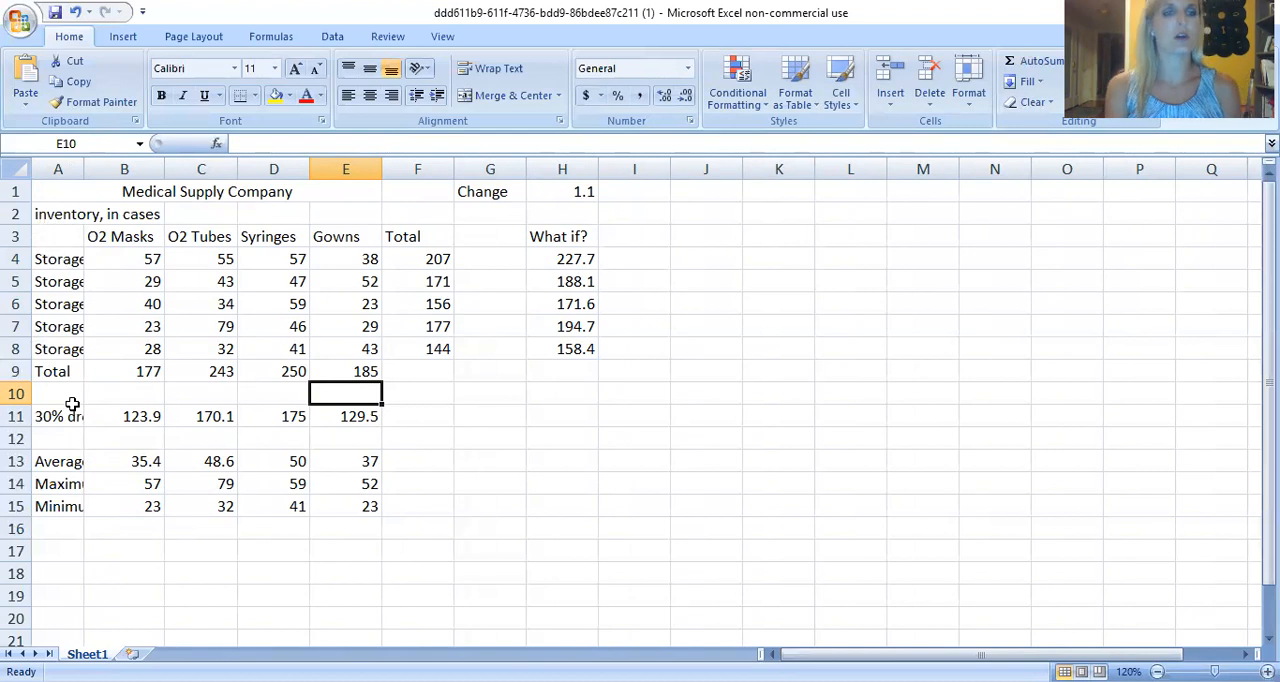
drag(86, 168, 109, 169)
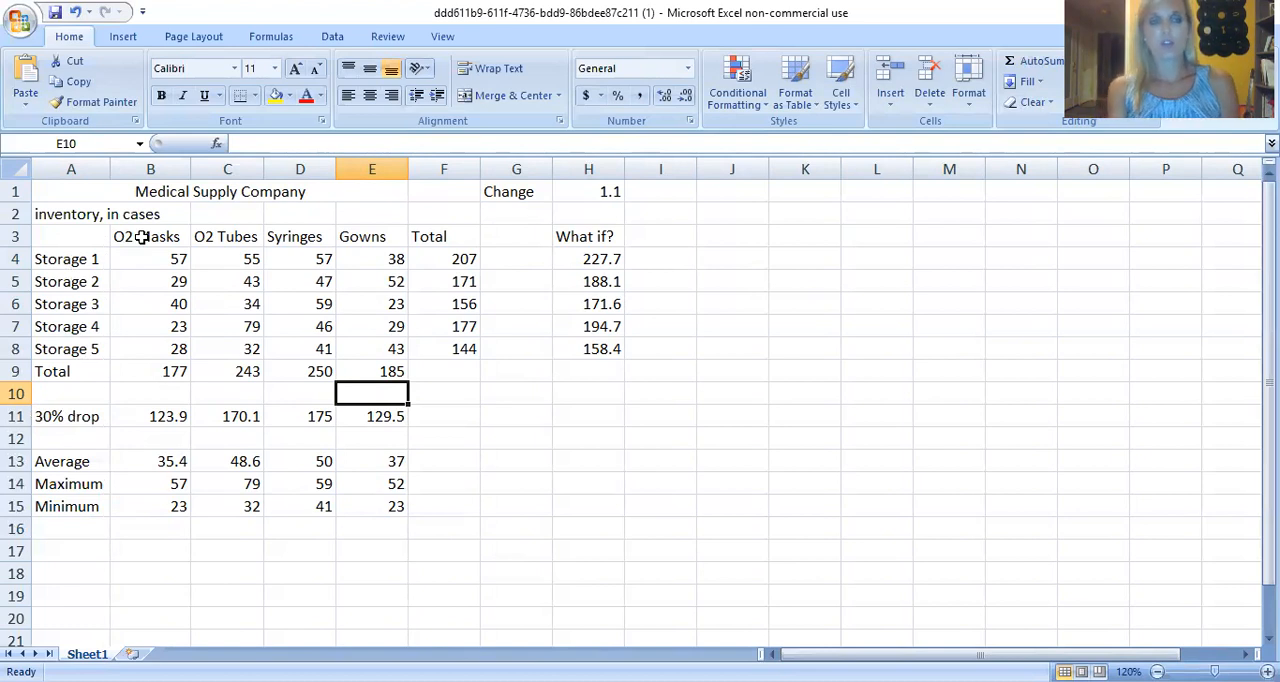
drag(108, 170, 86, 172)
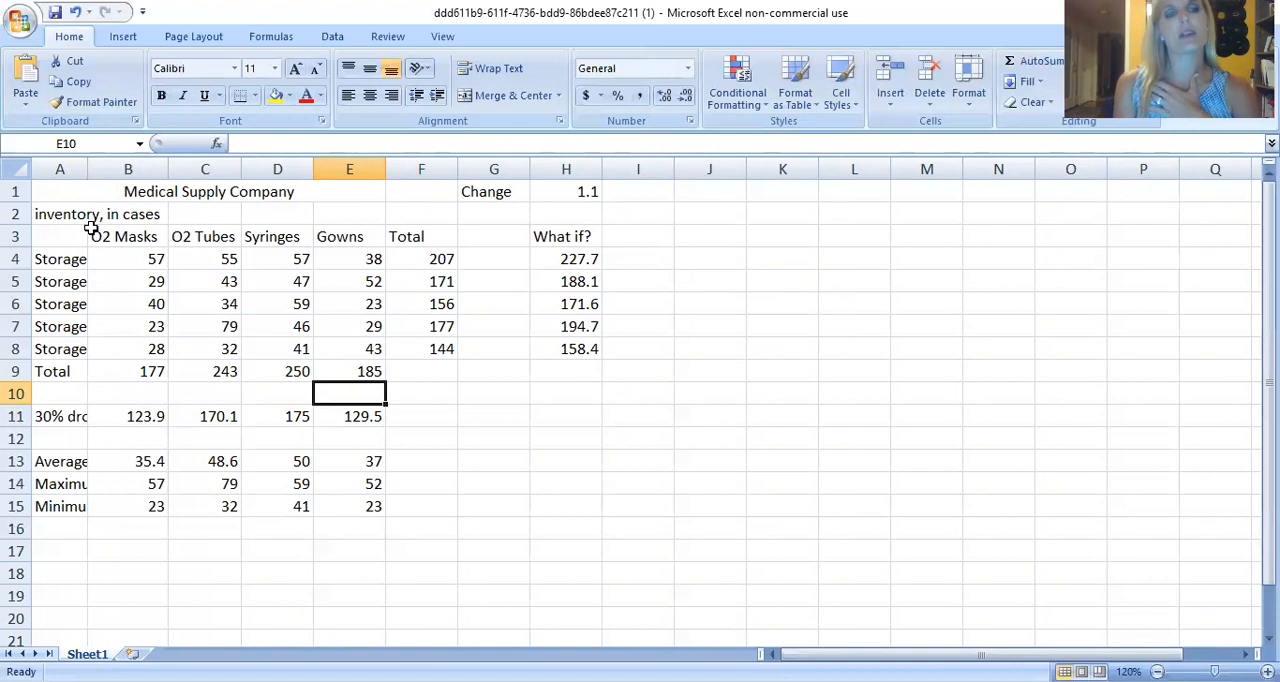
AutoFit the widths of columns A, B and C to their contents.
double_click(87, 169)
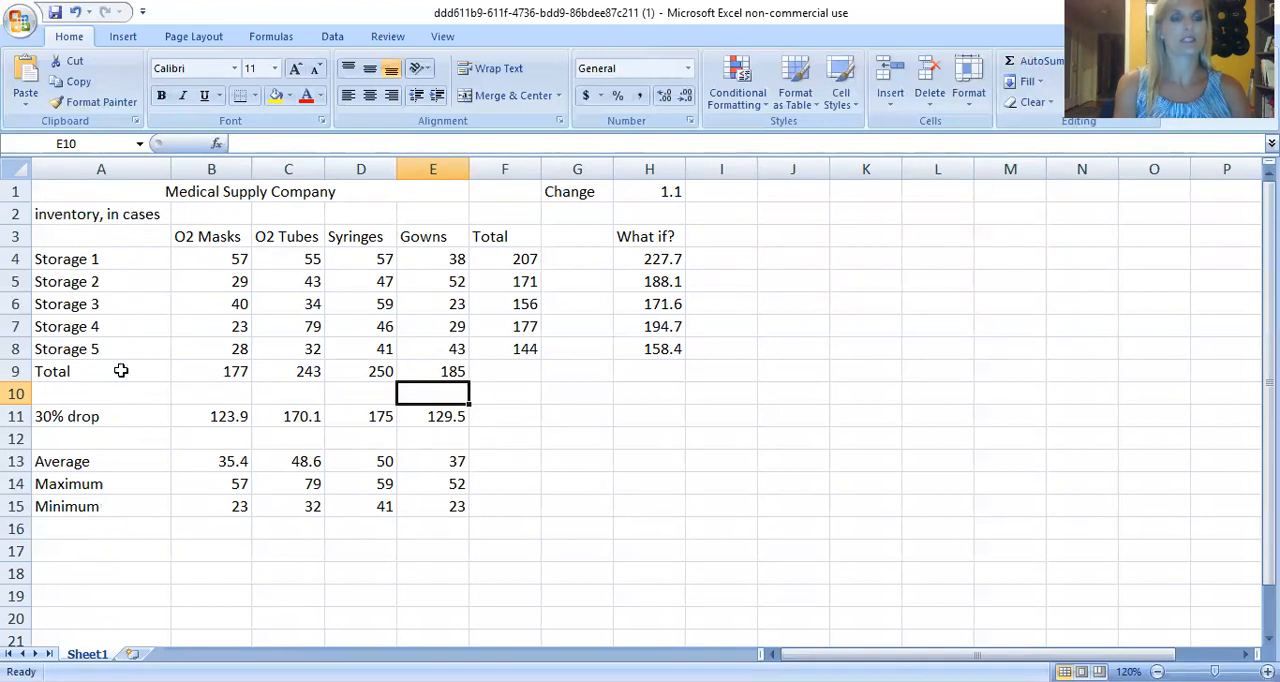
drag(130, 310, 137, 293)
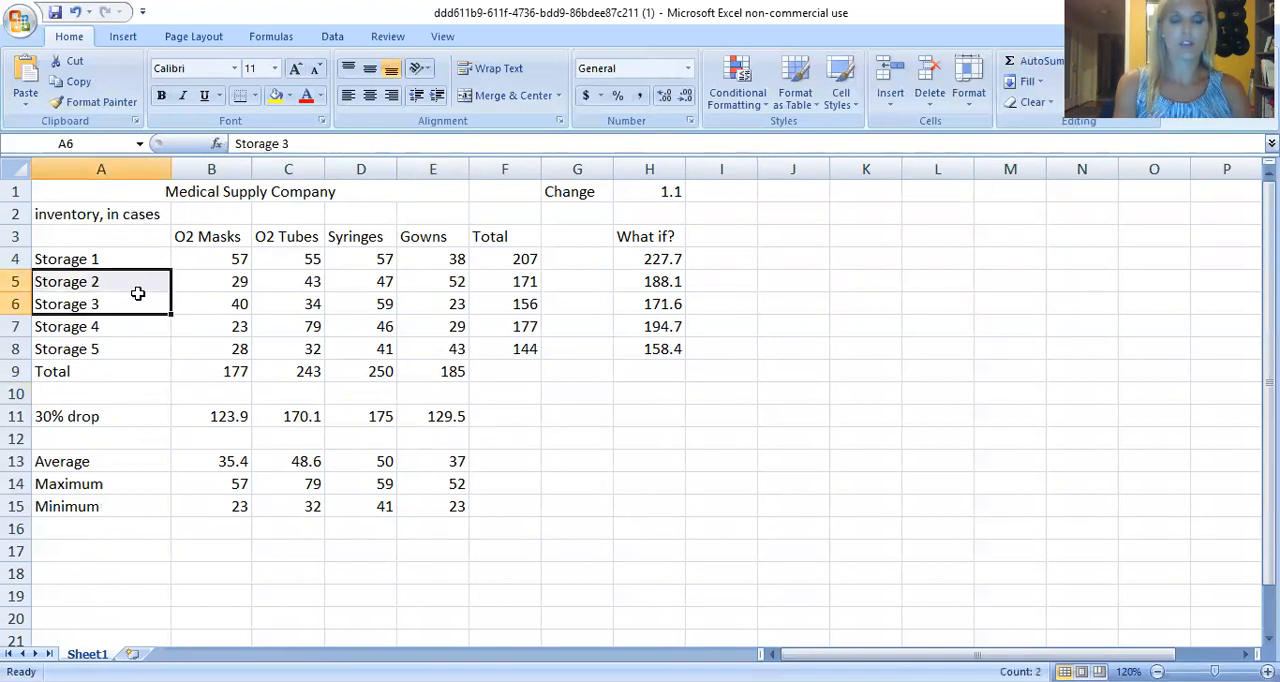
click(140, 369)
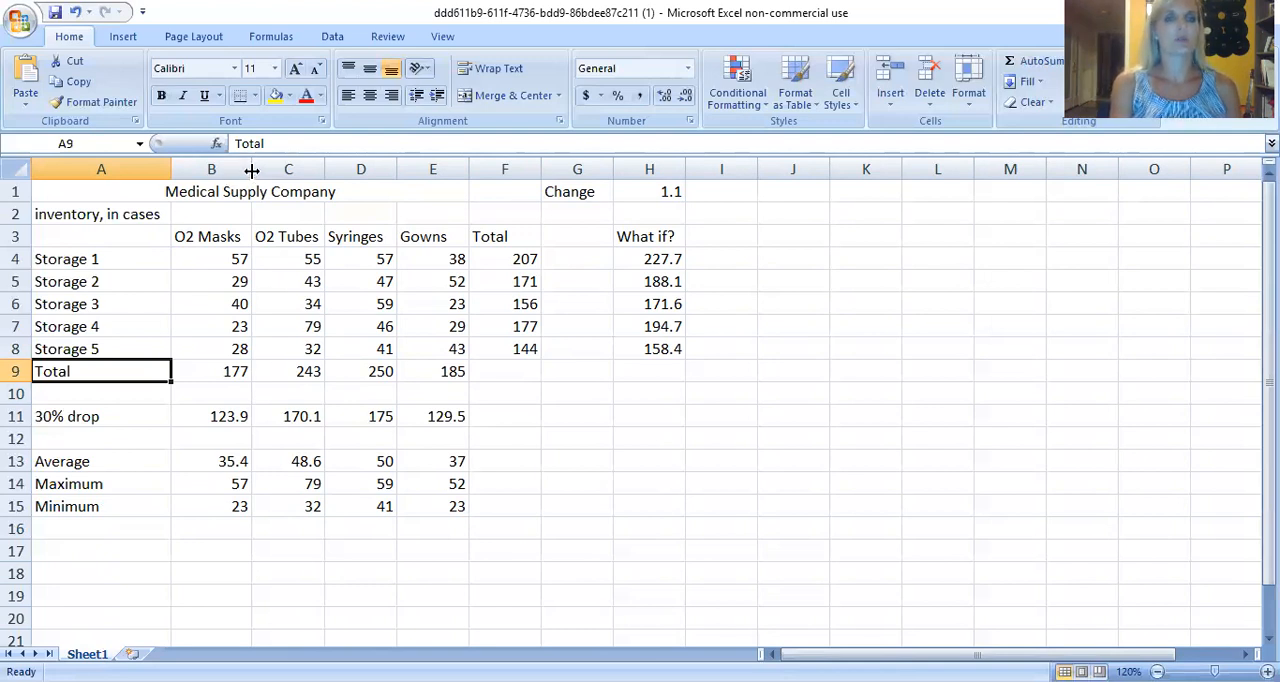
double_click(252, 170)
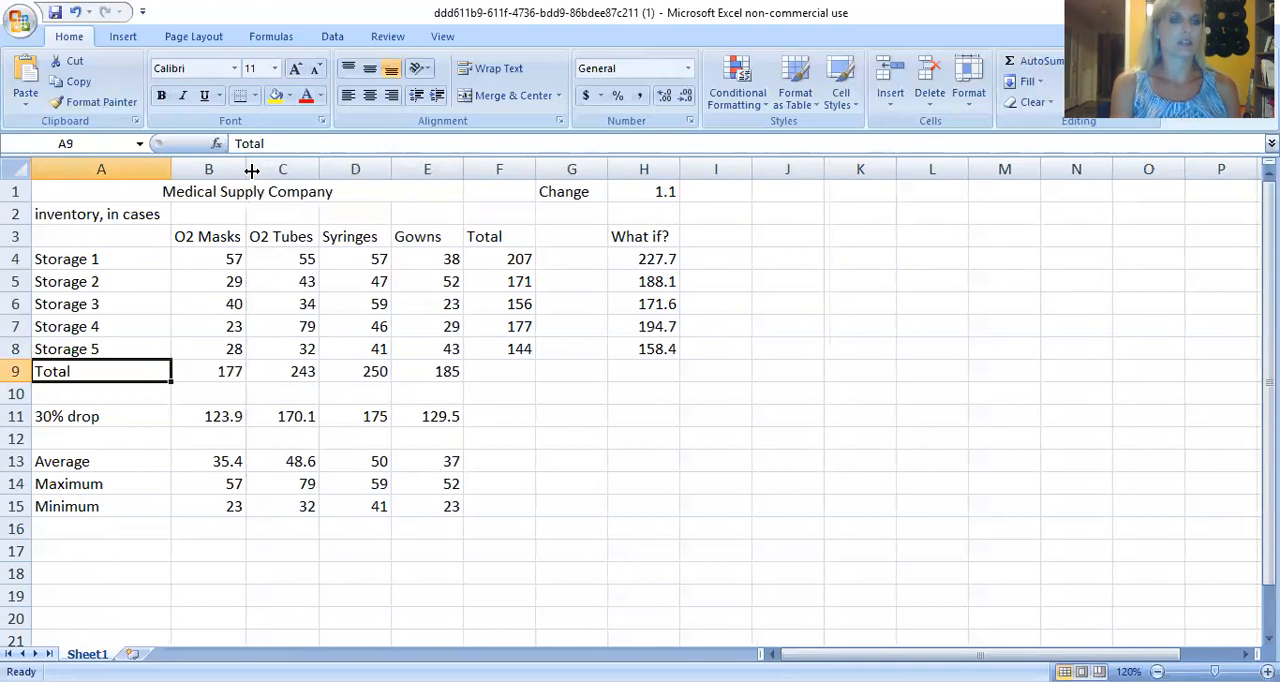
double_click(321, 170)
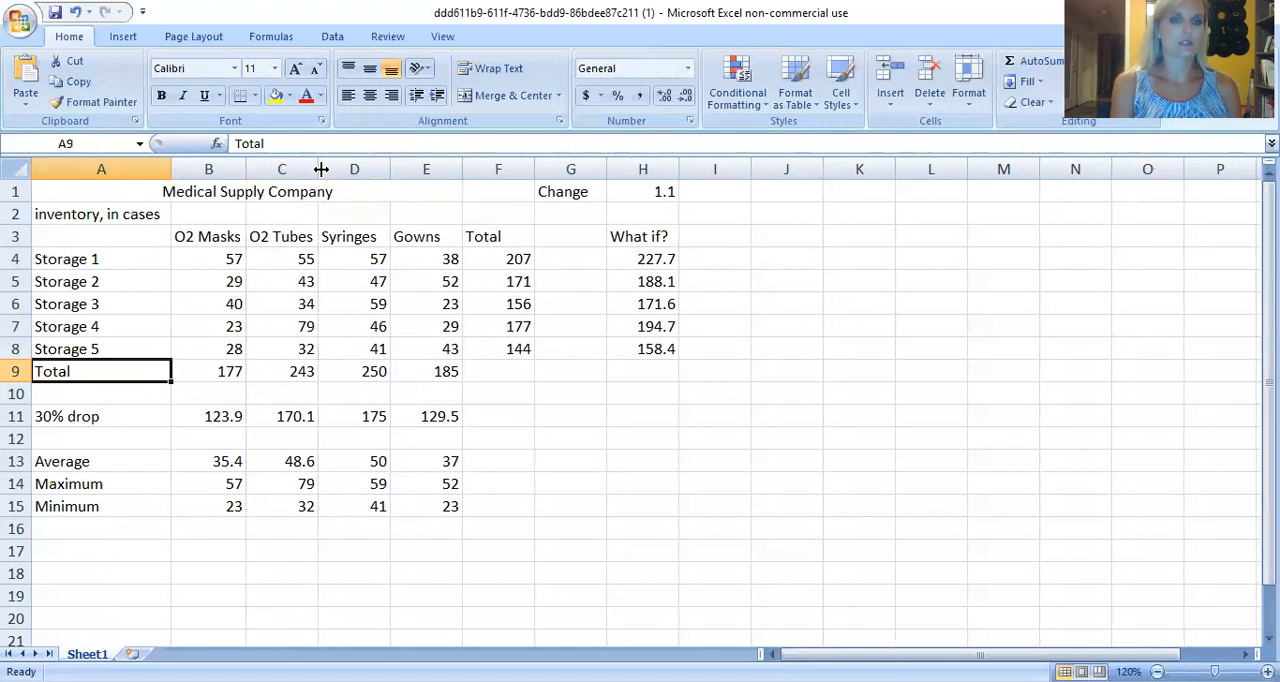
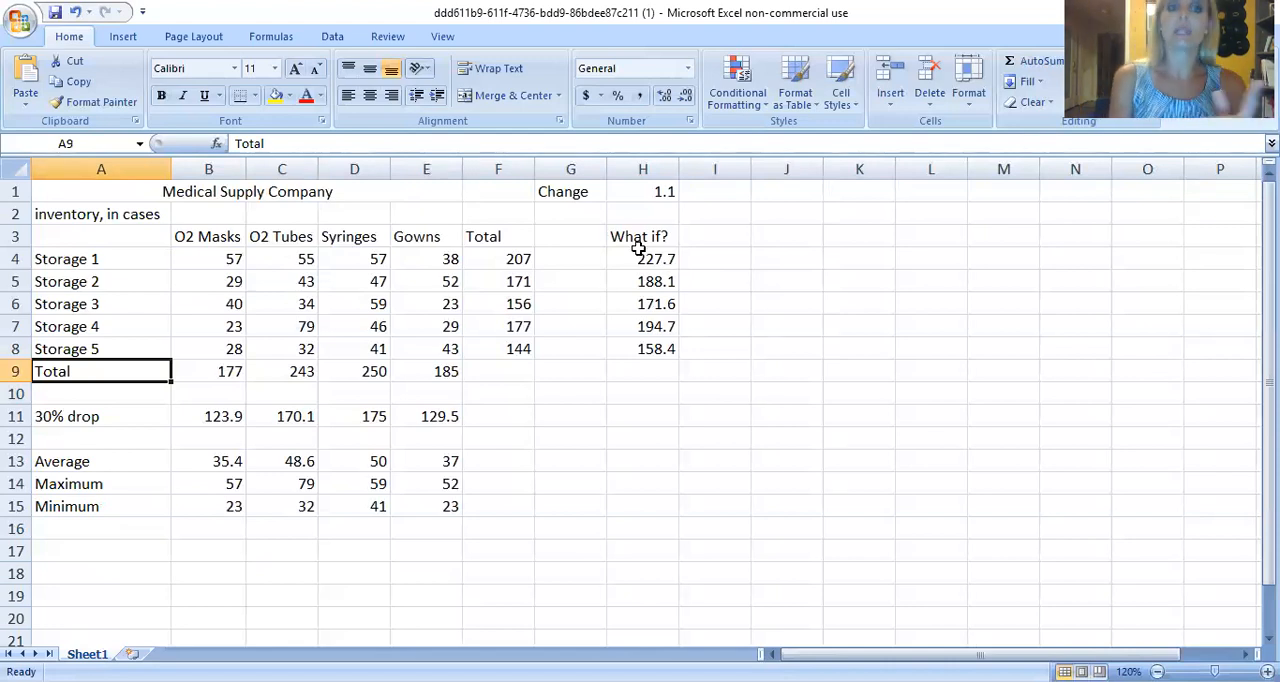
Try a 2-D clustered column chart of the What if? values in H3:H8, and delete the chart.
click(122, 36)
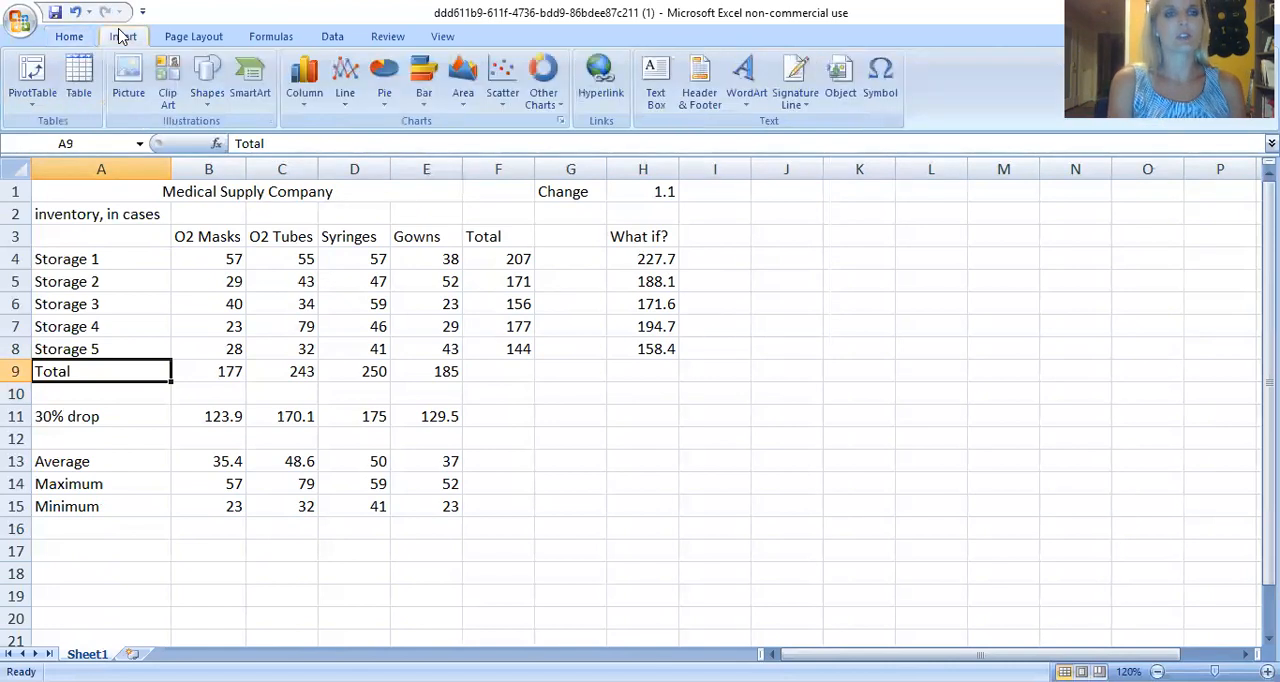
drag(660, 237, 656, 344)
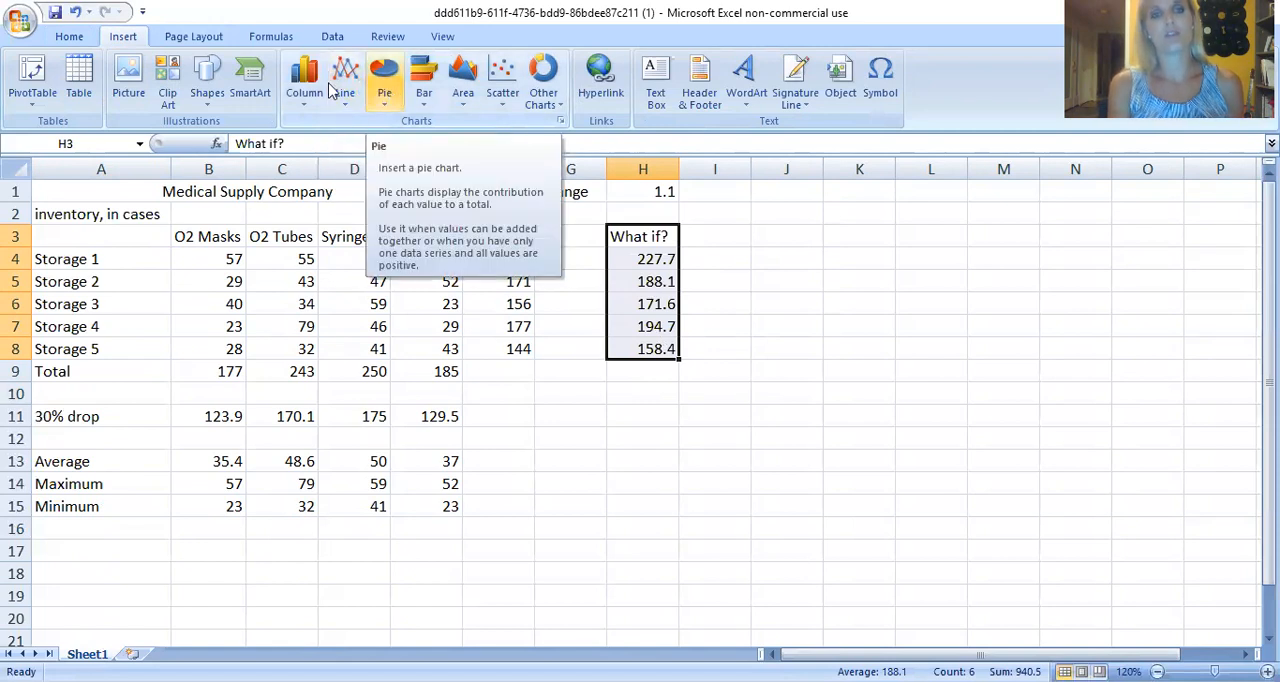
click(293, 92)
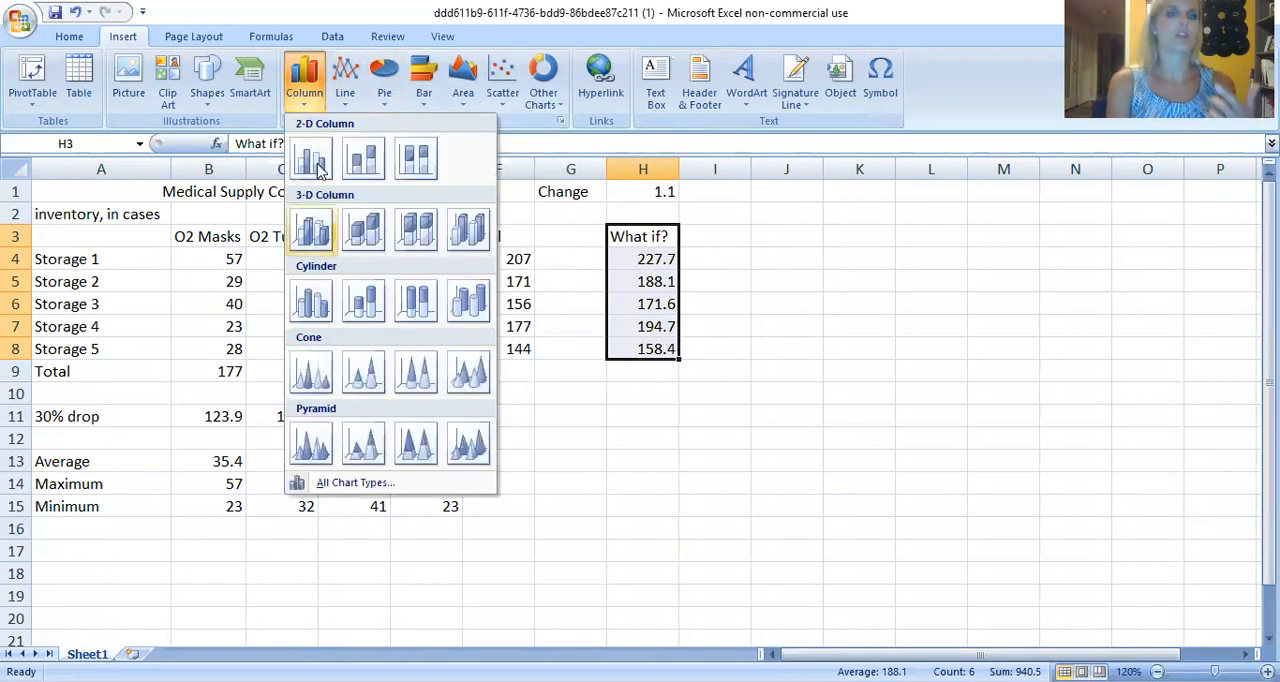
click(317, 160)
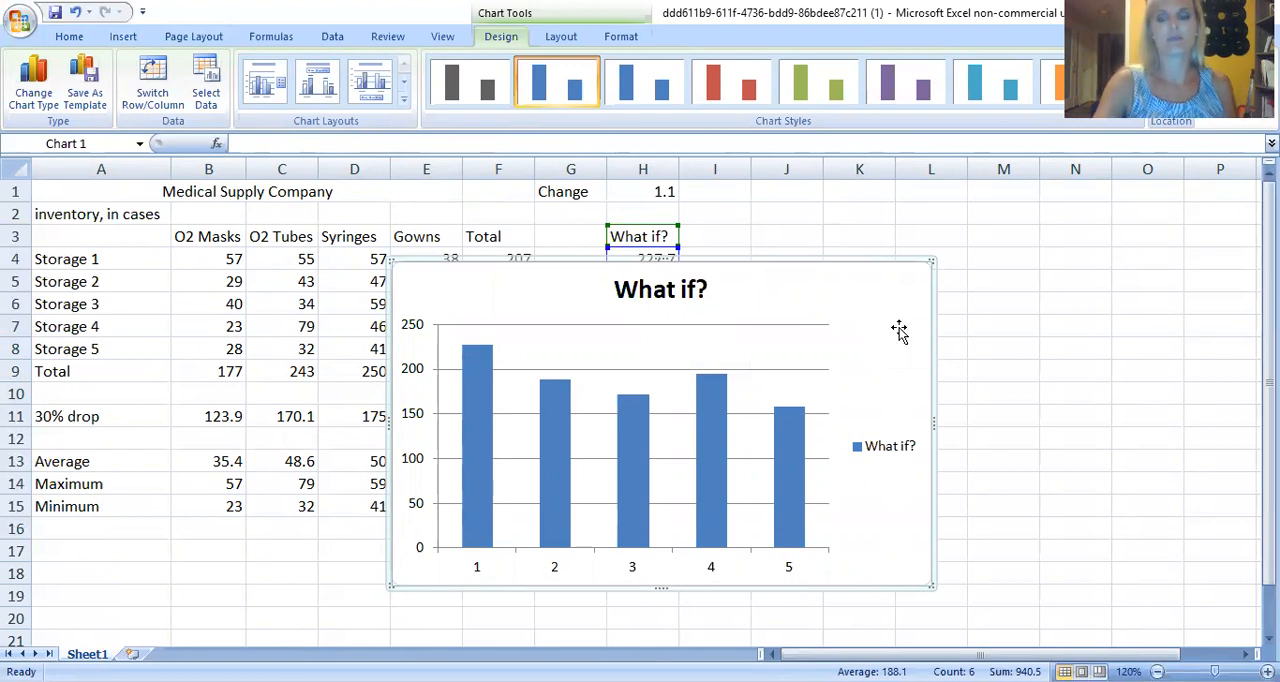
key(Delete)
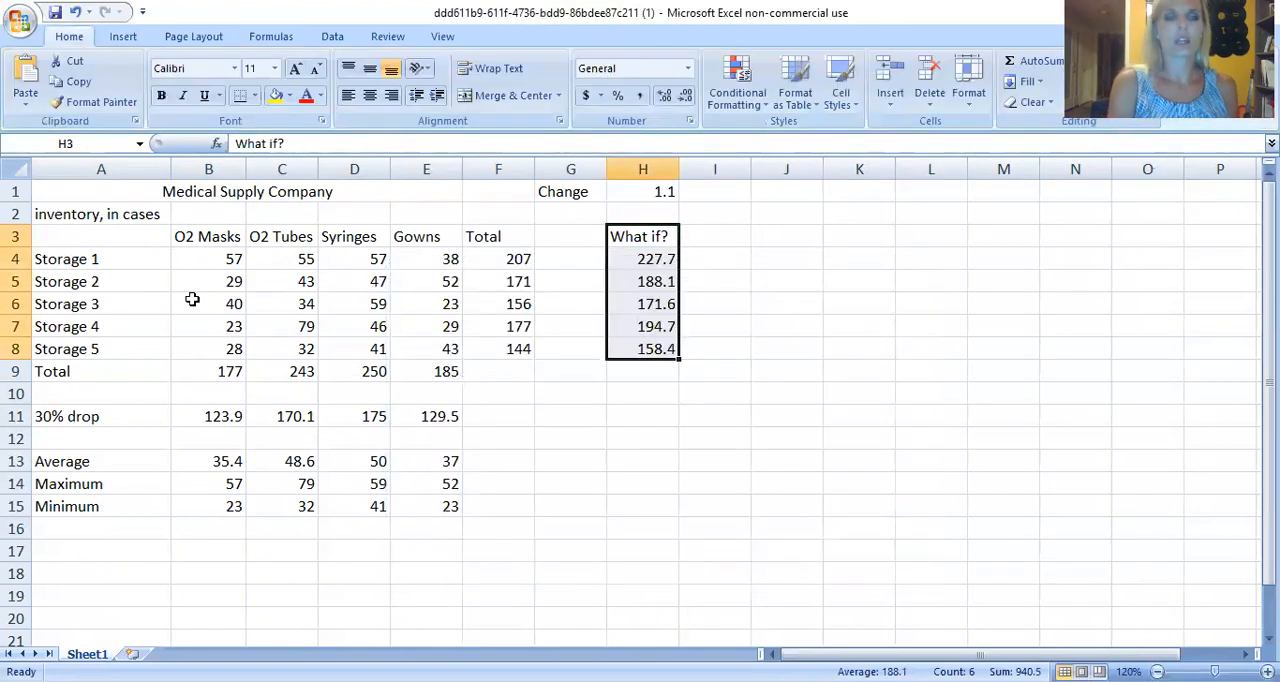
Insert a 2-D clustered column chart of the supply data in B3:E9, including the item headings and the Total row.
drag(214, 236, 419, 357)
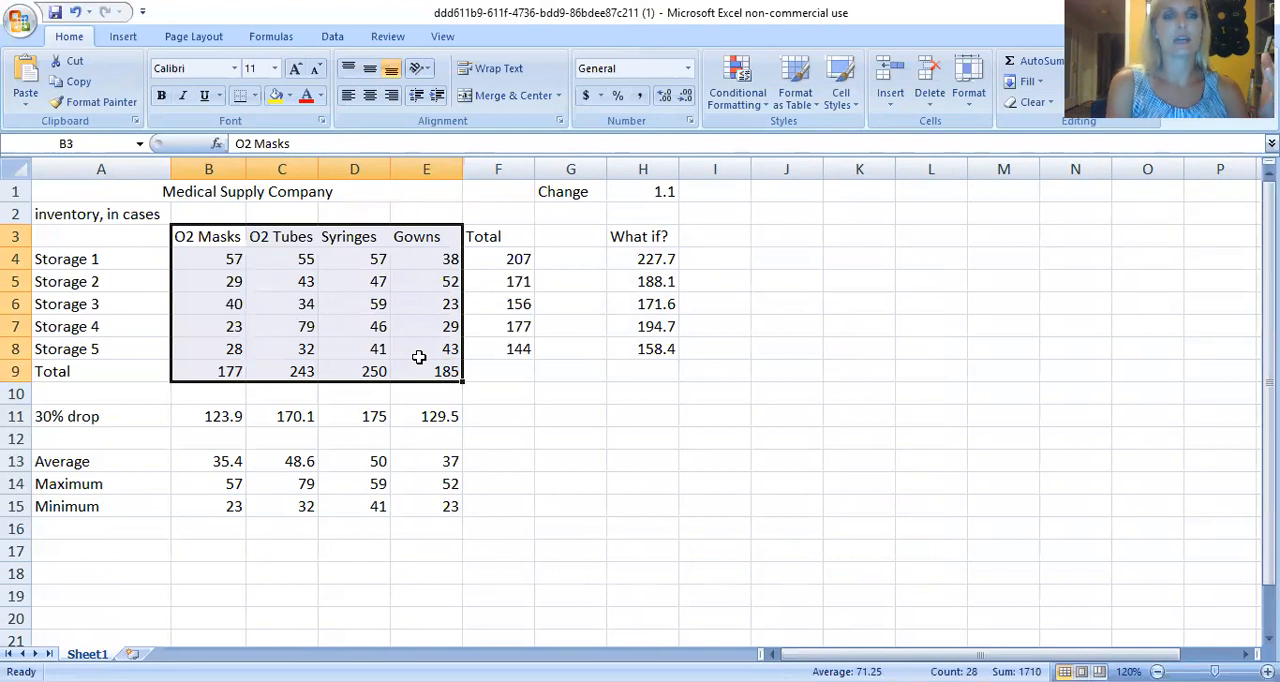
click(124, 37)
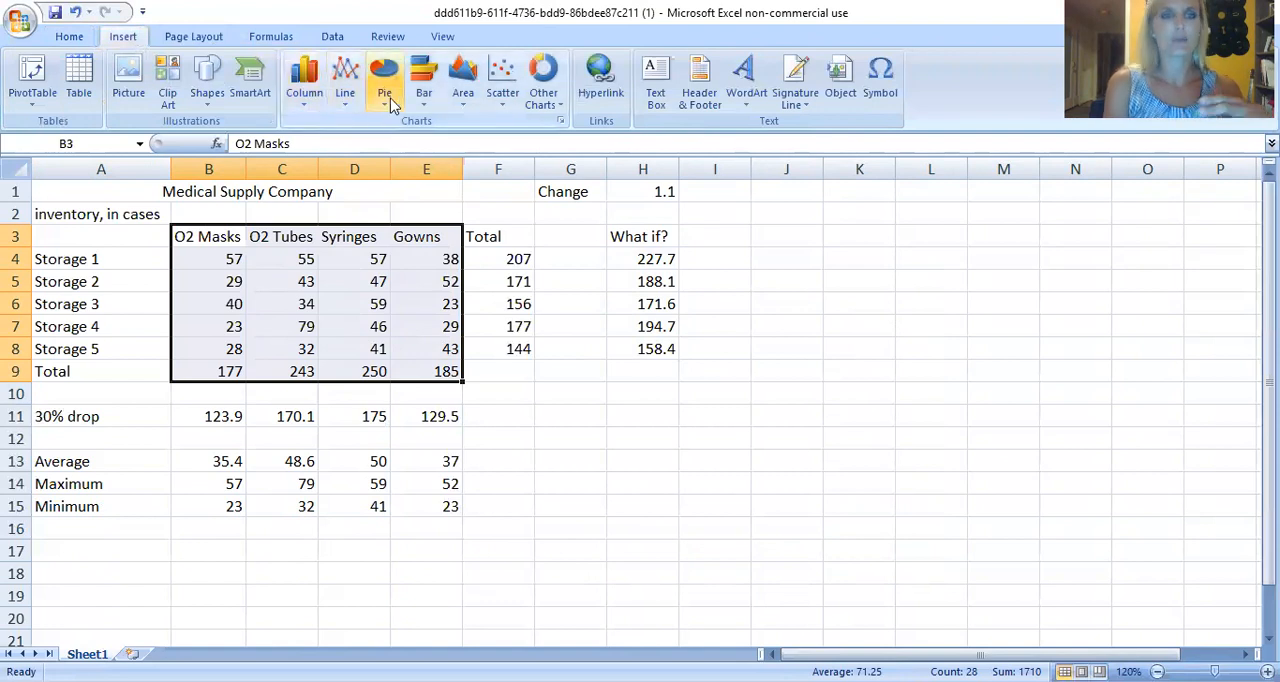
click(302, 100)
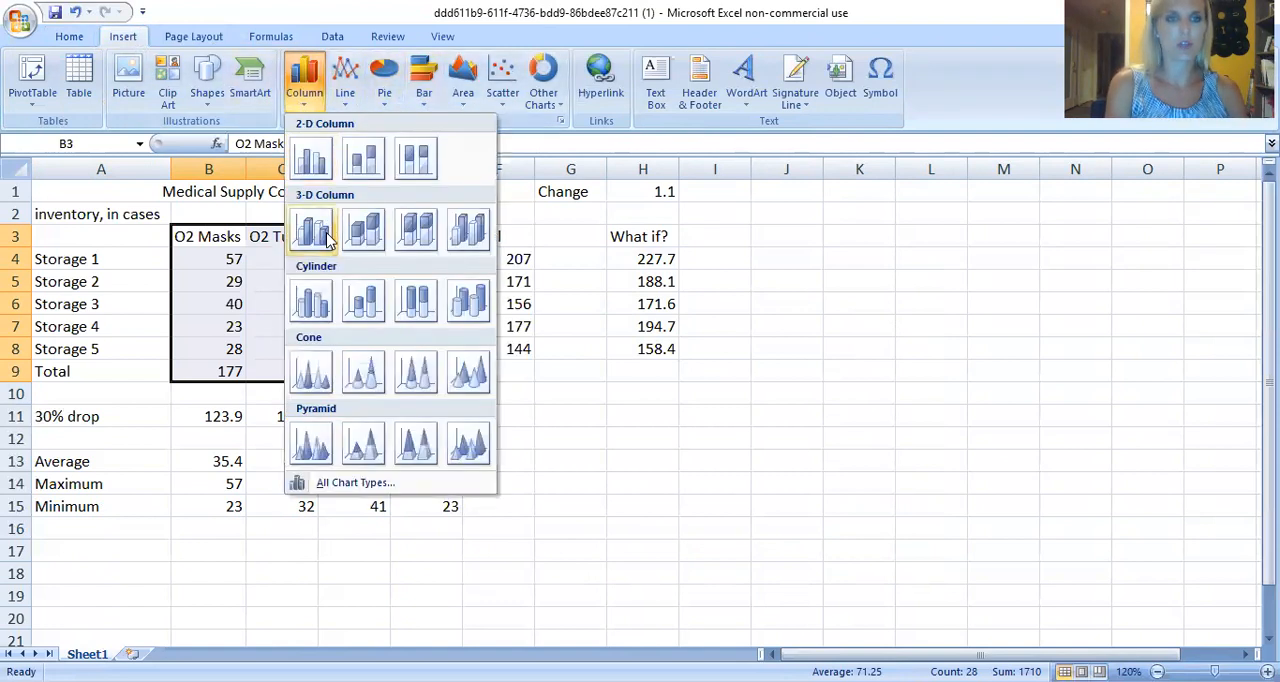
click(314, 160)
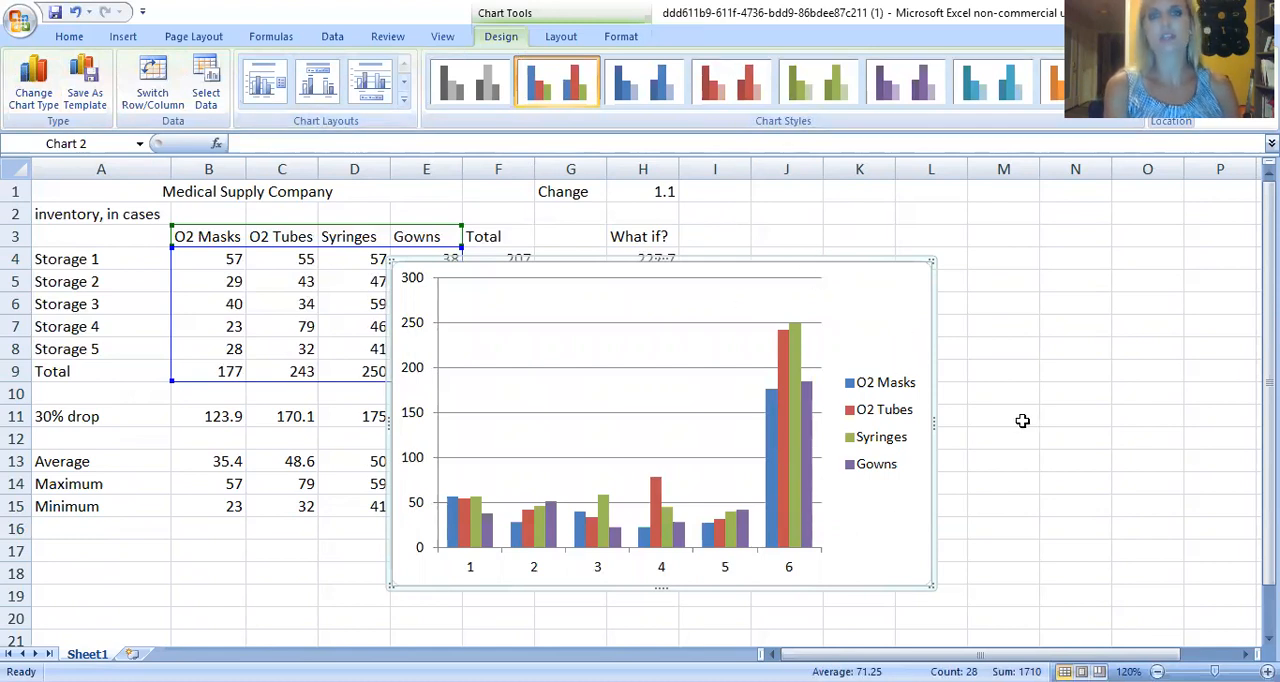
Look through the supply chart's layout and format options, move the chart up slightly, and delete it.
click(572, 44)
click(608, 46)
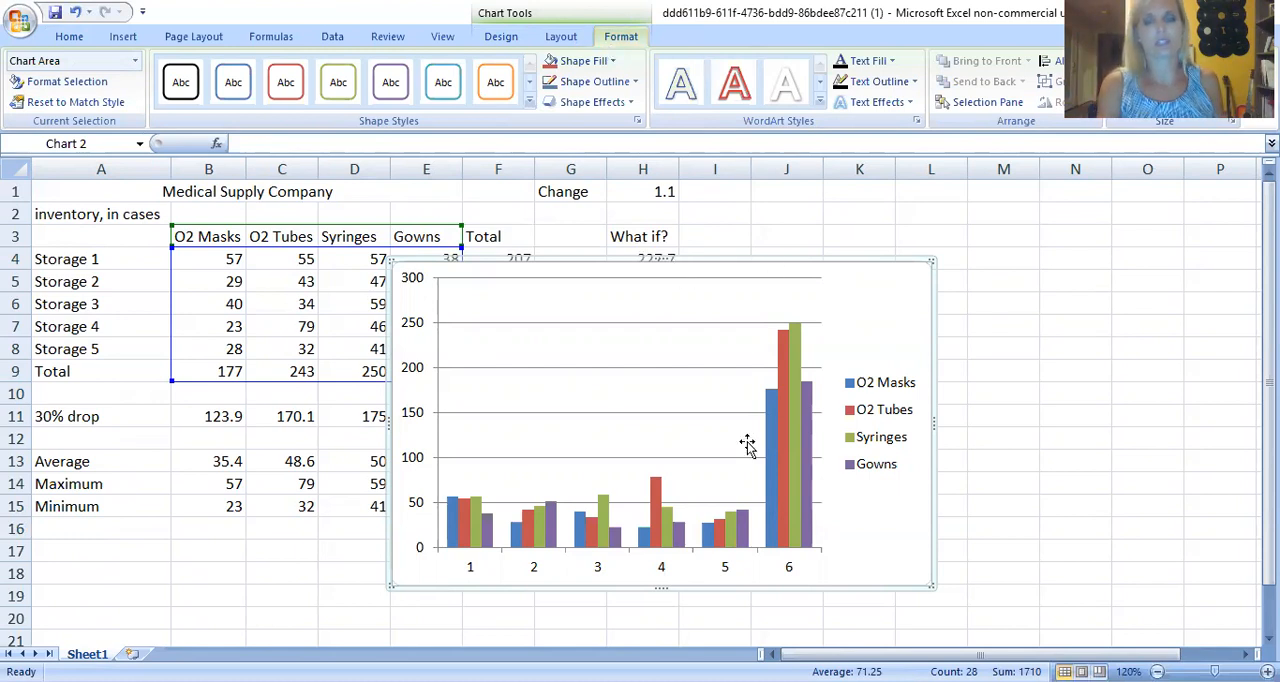
click(472, 570)
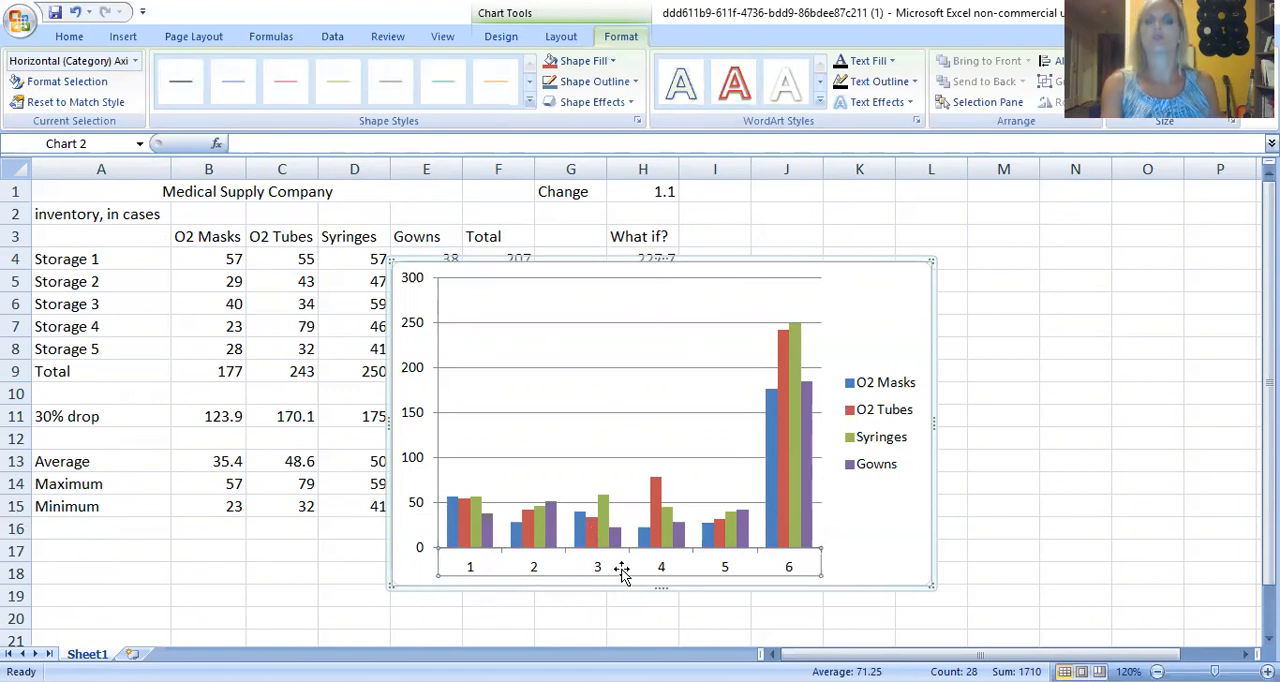
drag(645, 560, 645, 534)
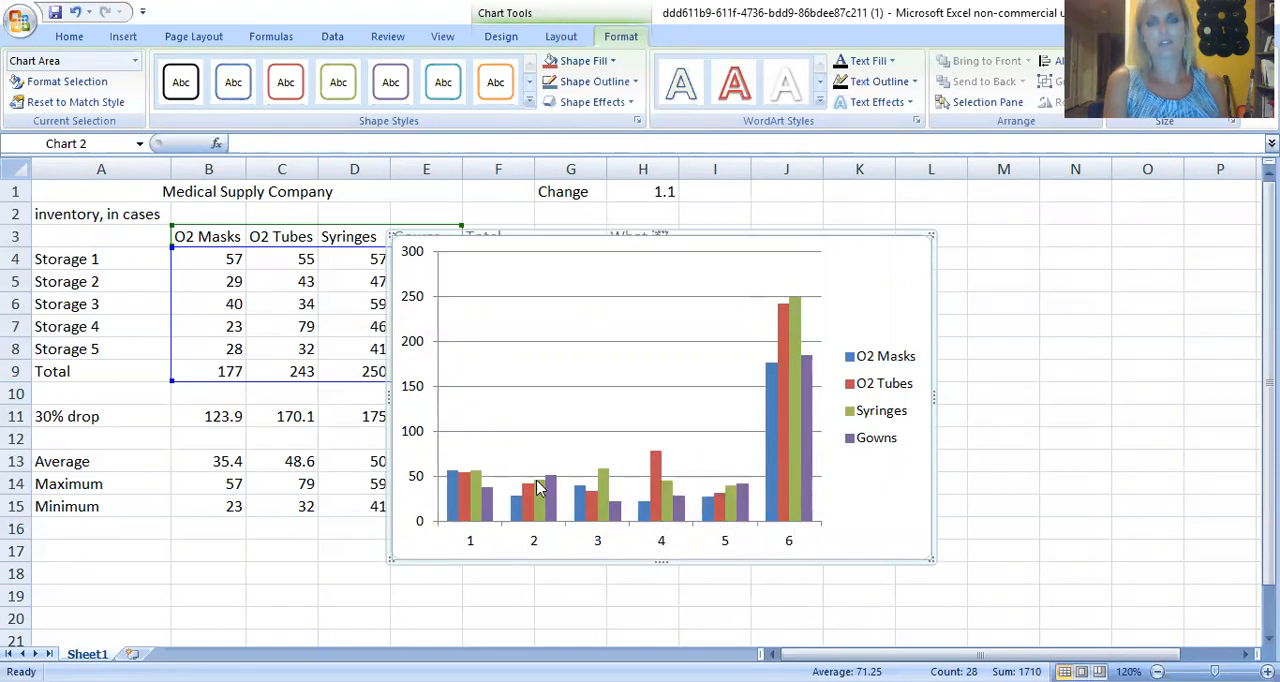
mouse_move(740, 517)
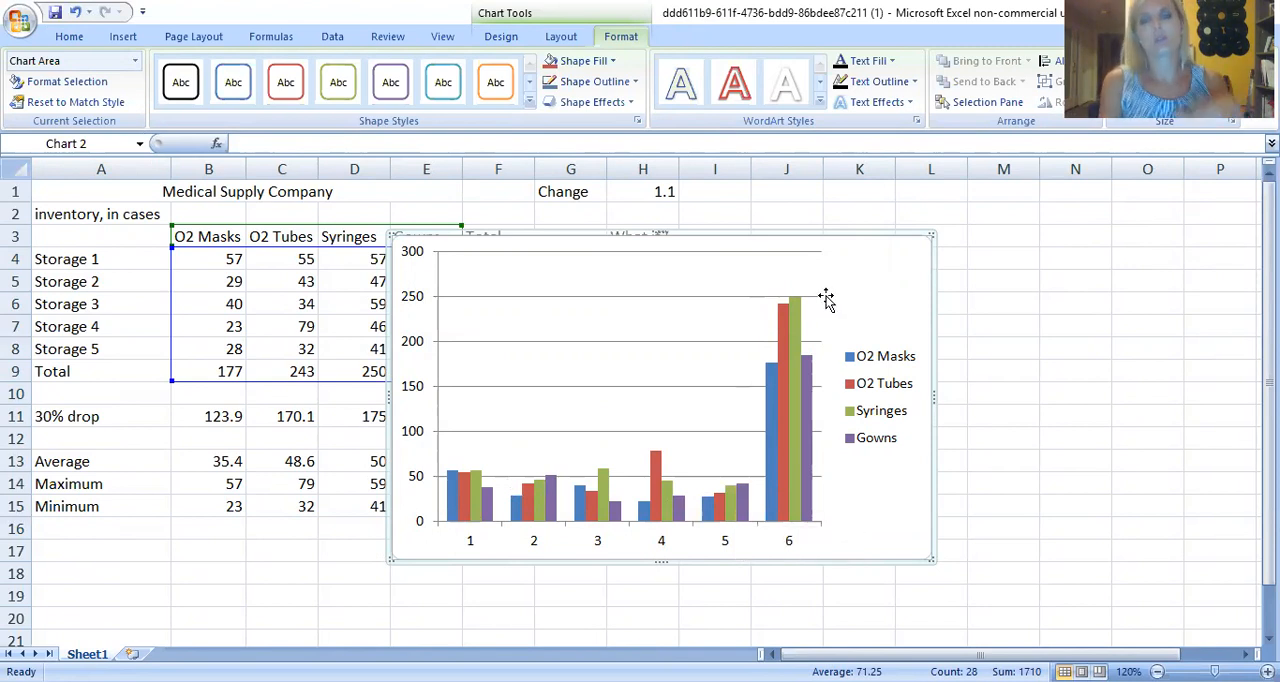
key(Delete)
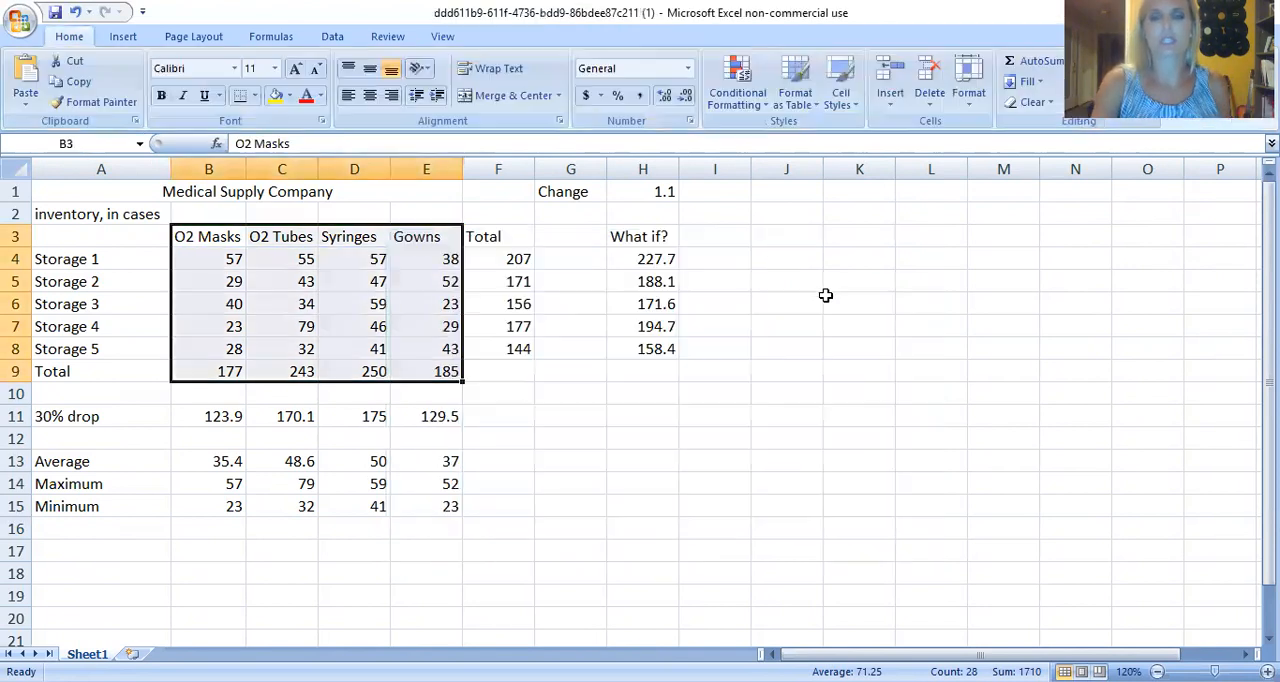
click(733, 503)
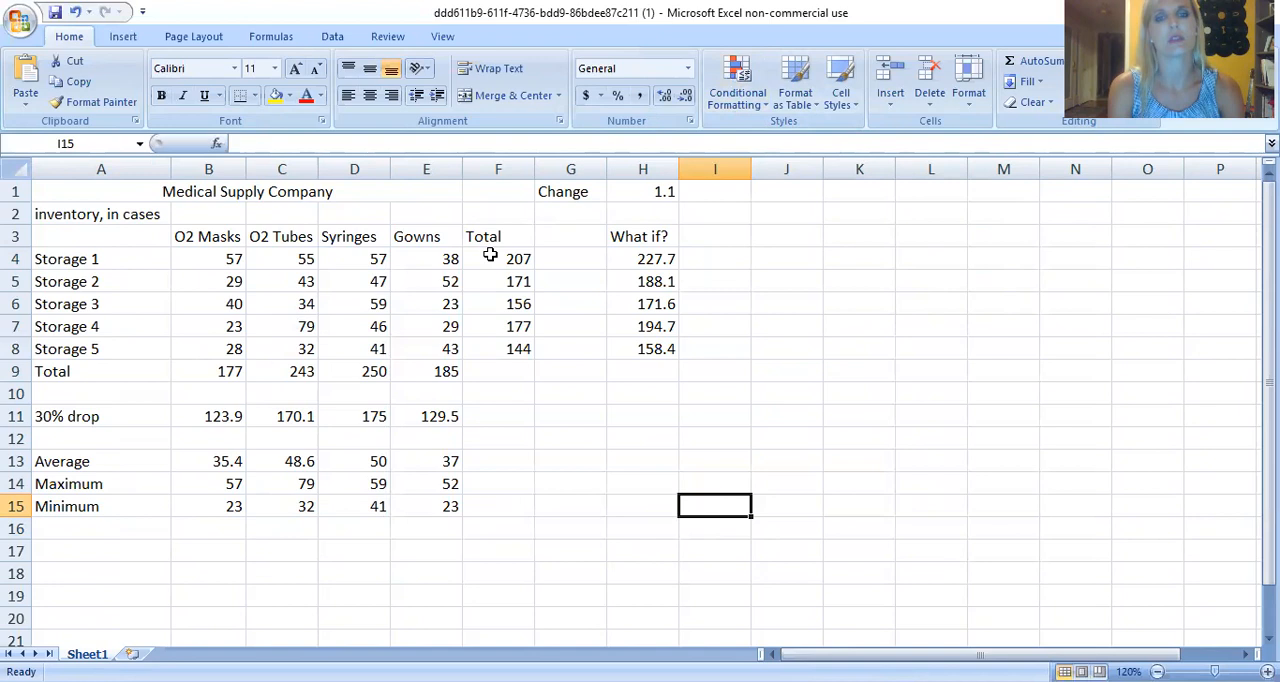
Add a conditional formatting rule to totals F4:F8 that marks values greater than 200 with Light Red Fill with Dark Red Text.
drag(490, 257, 494, 340)
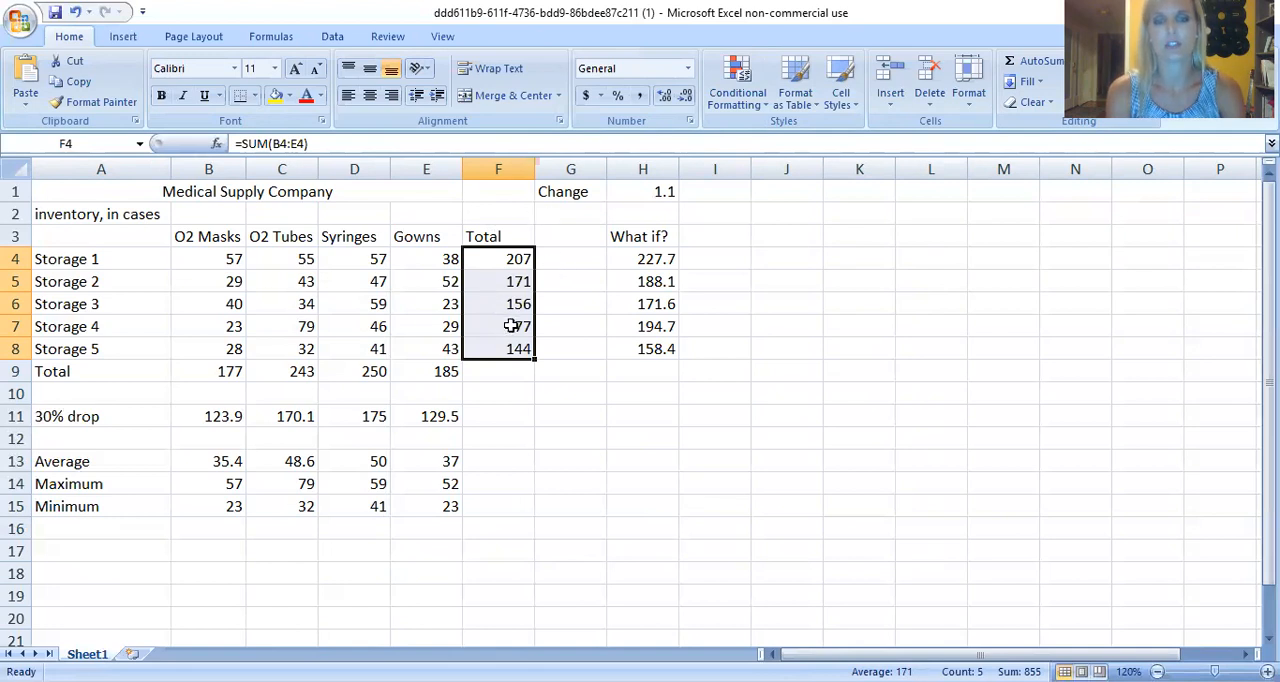
click(743, 108)
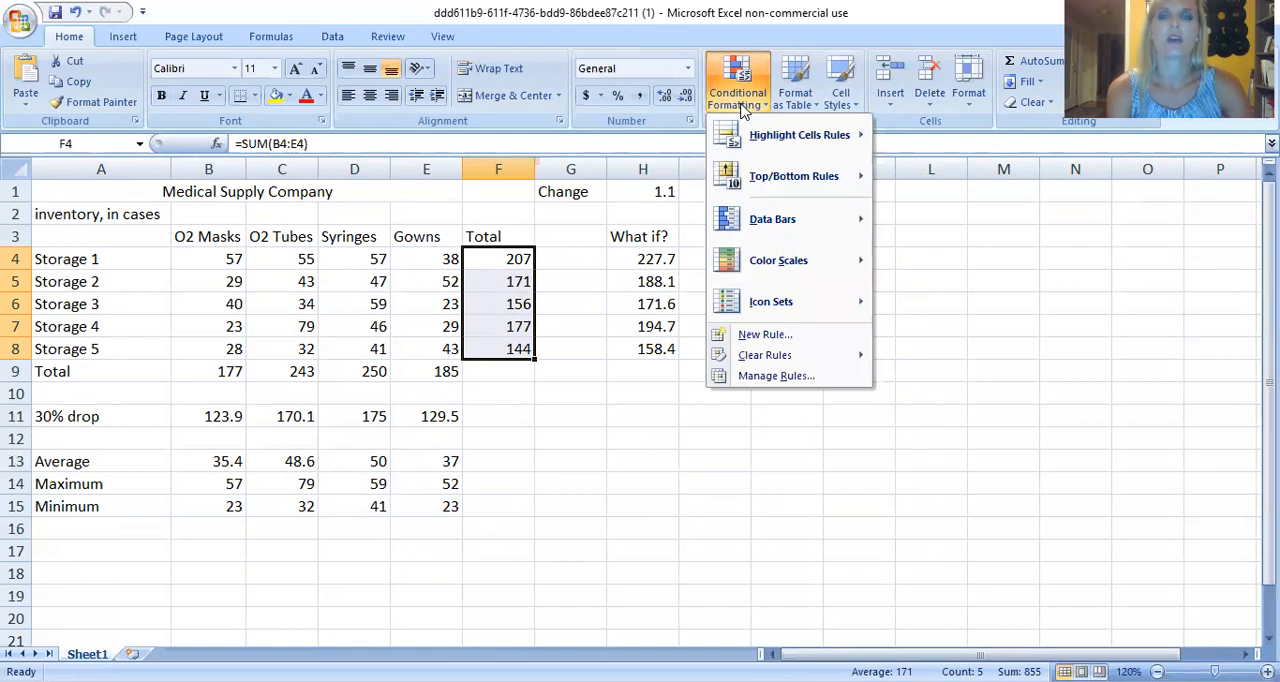
mouse_move(767, 140)
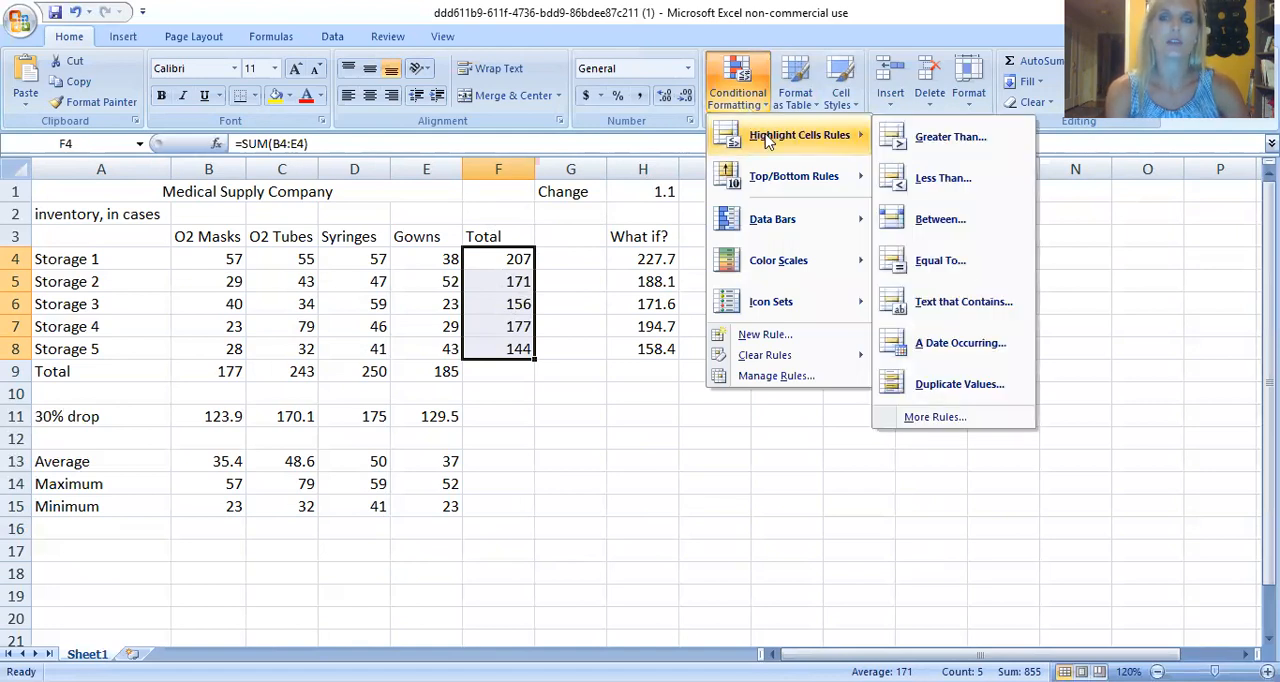
click(925, 140)
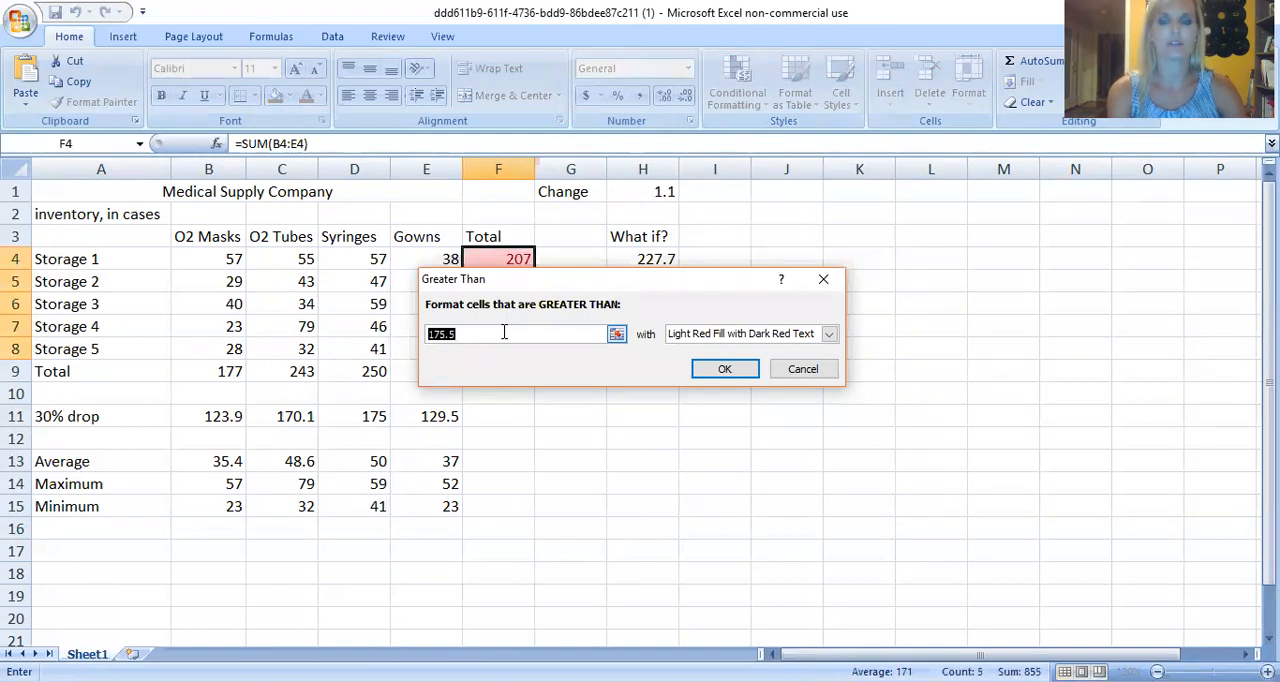
text(200)
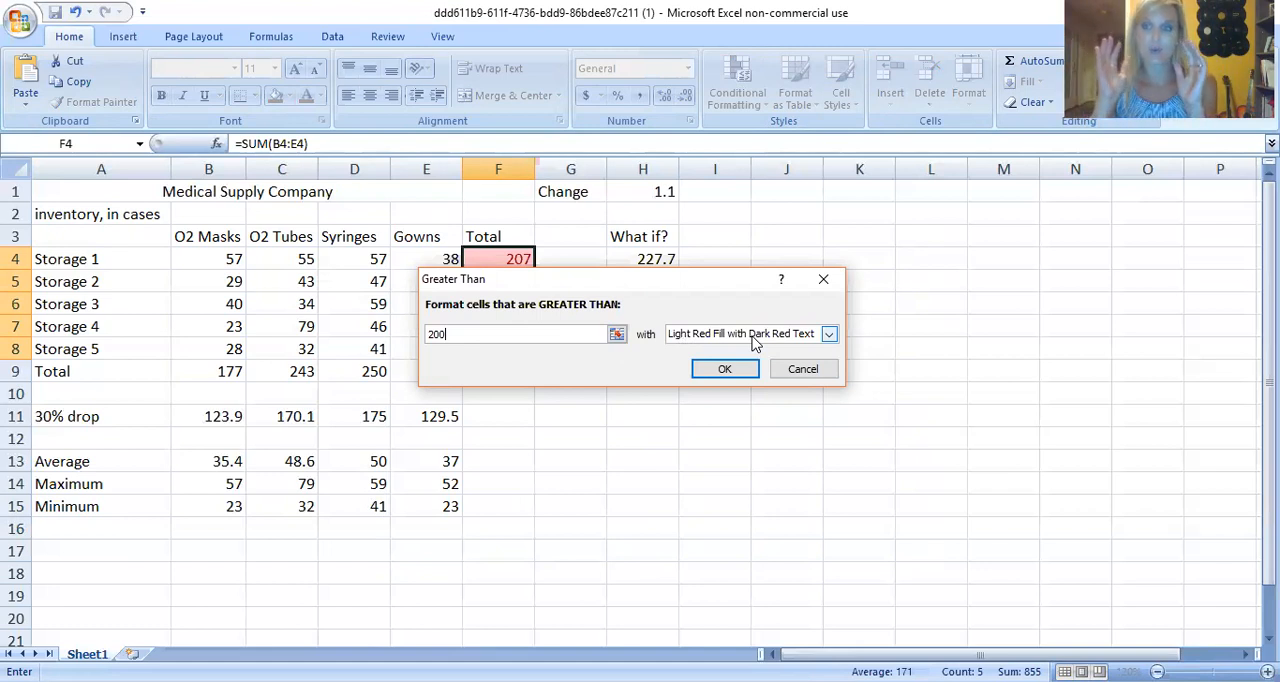
click(745, 369)
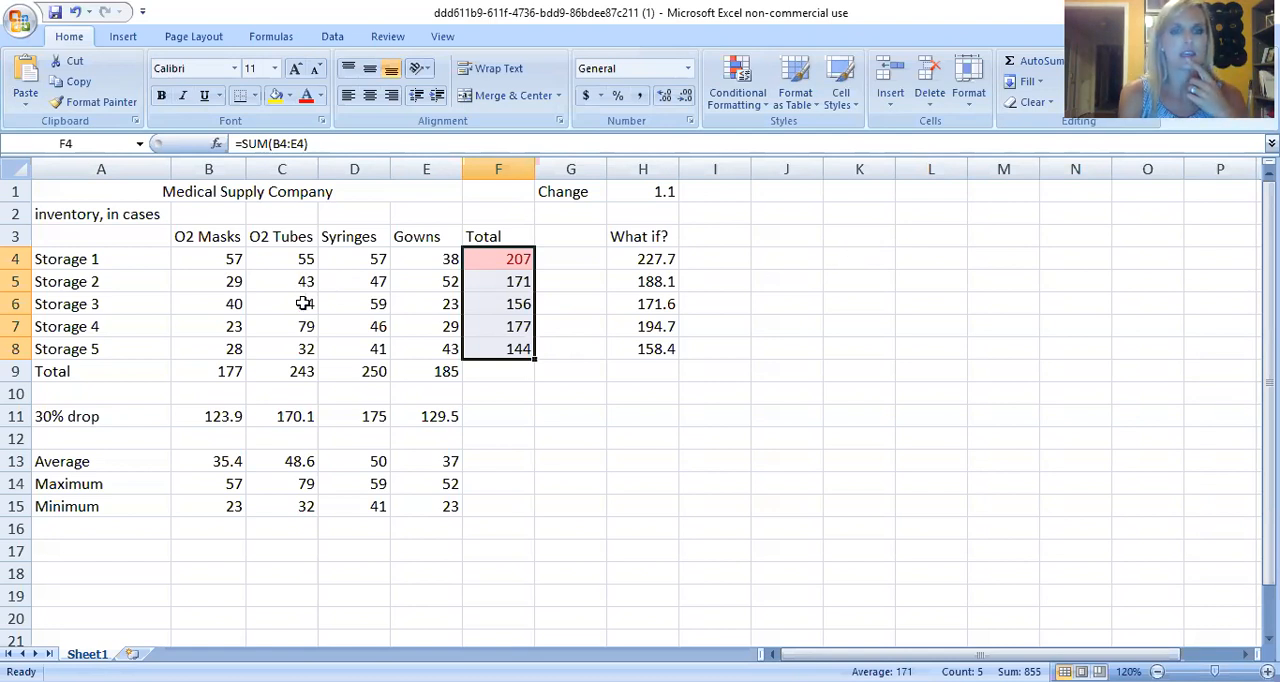
Set the O2 Masks quantity for Storage 4 in B7 to 50 to test the highlighting rule.
click(238, 327)
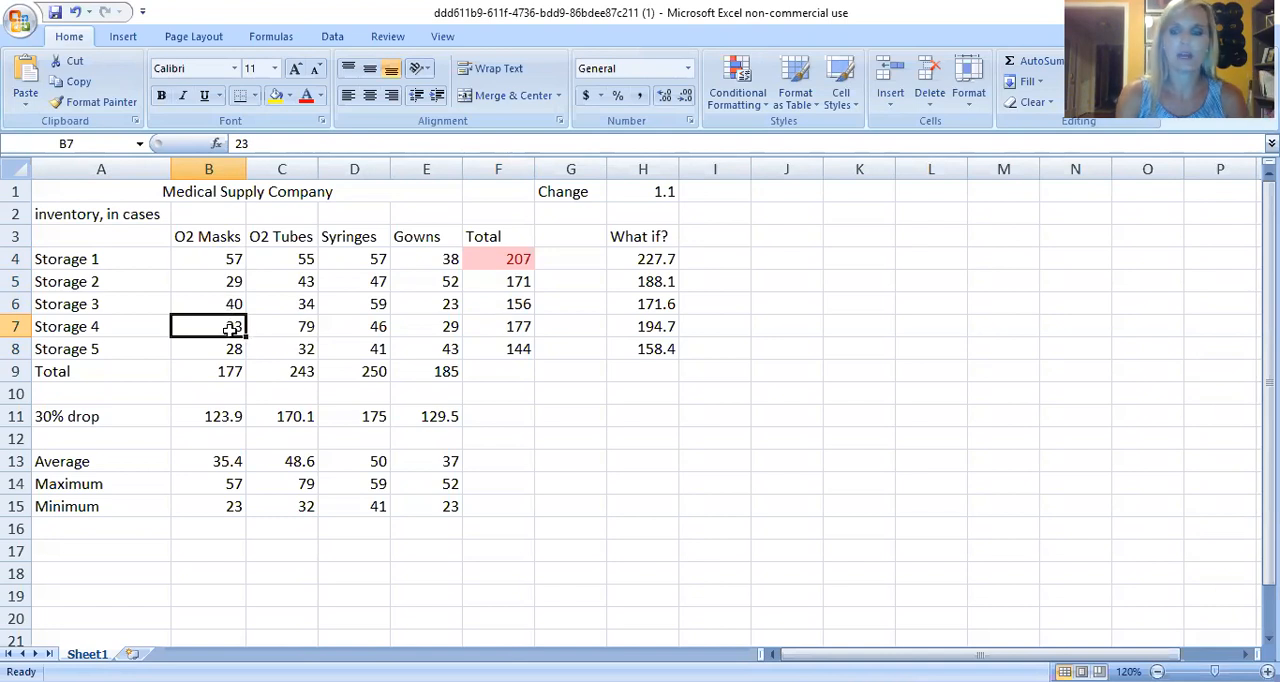
text(50)
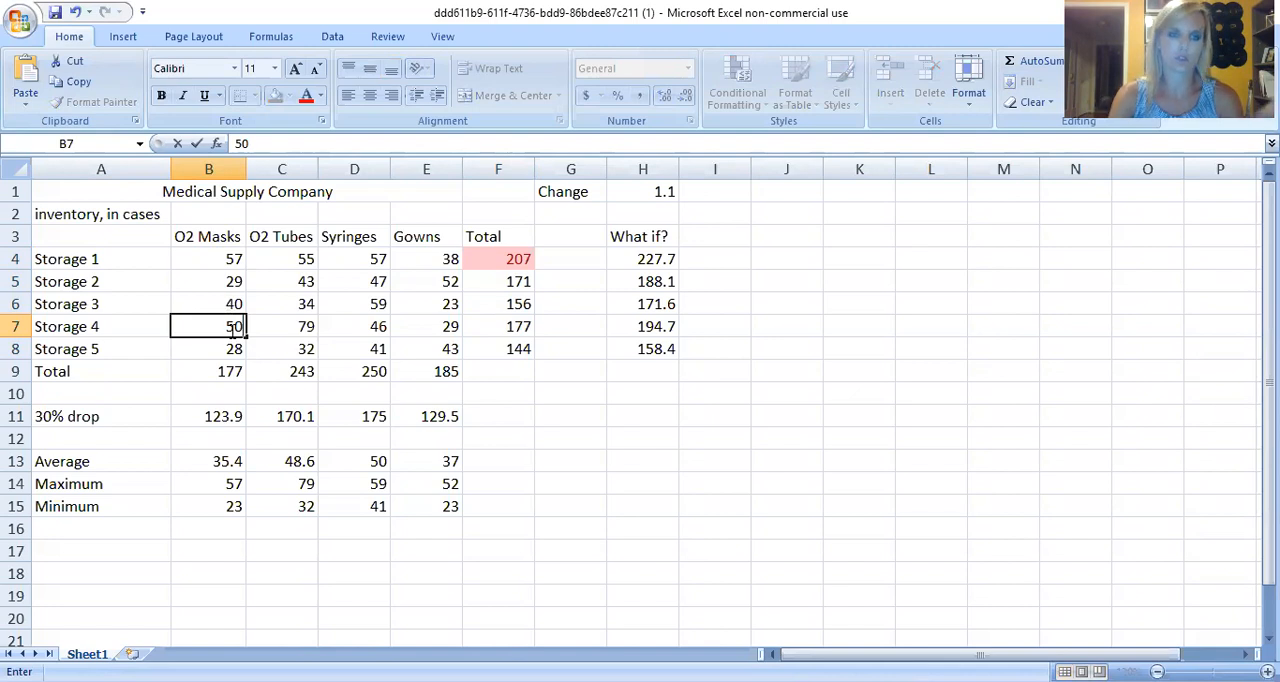
key(Return)
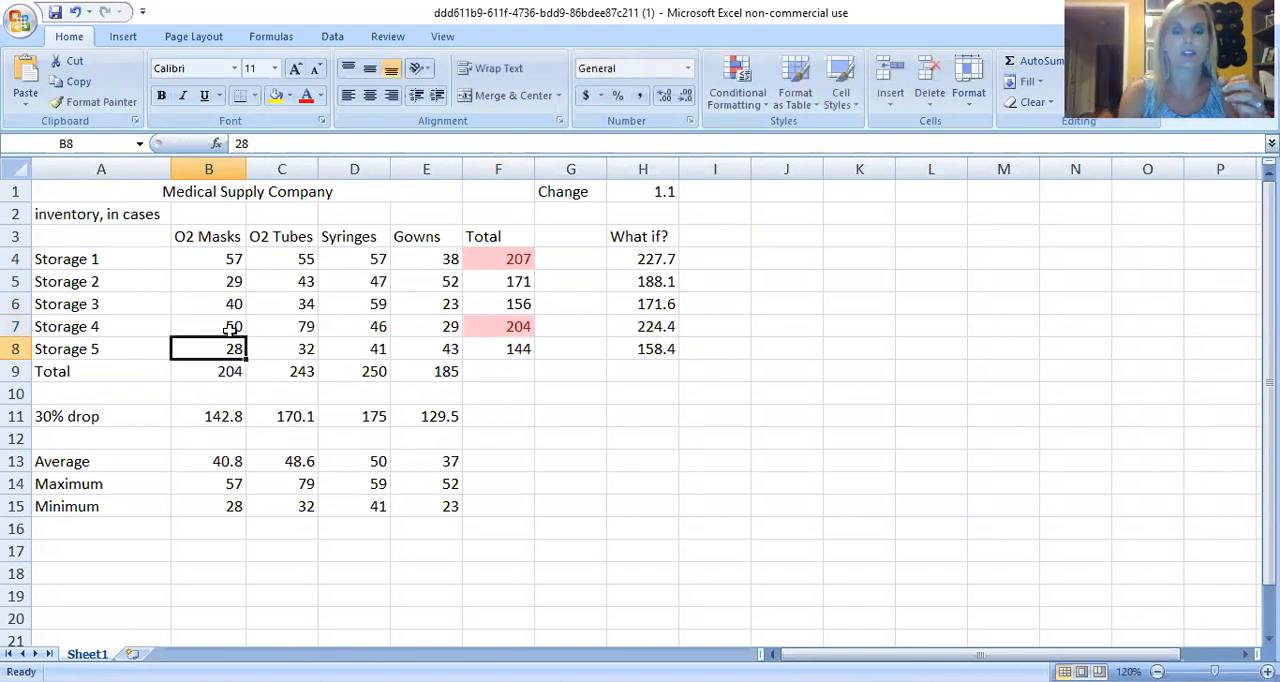